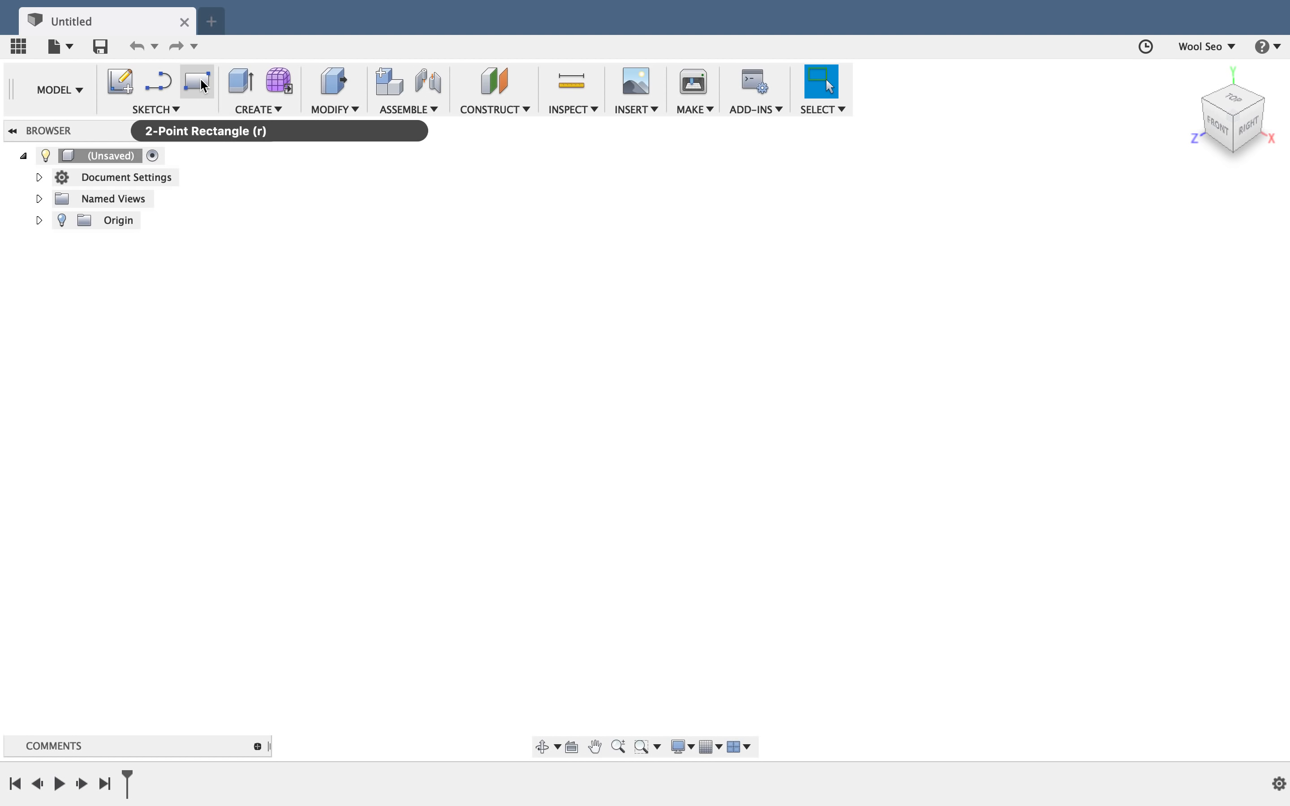
Sketch a 2-point rectangle, 50 mm wide and 25 mm high, on the horizontal origin plane with one corner at the origin.
click(179, 110)
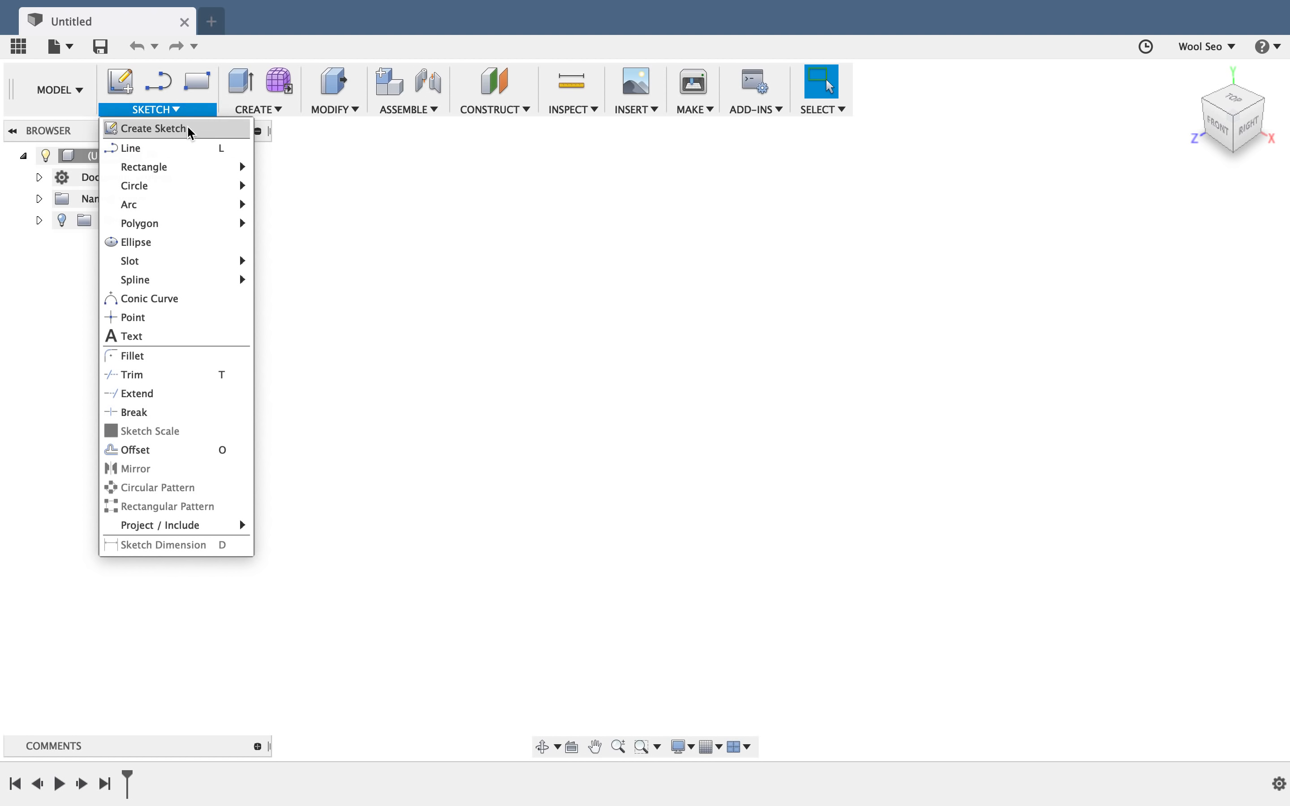
mouse_move(195, 170)
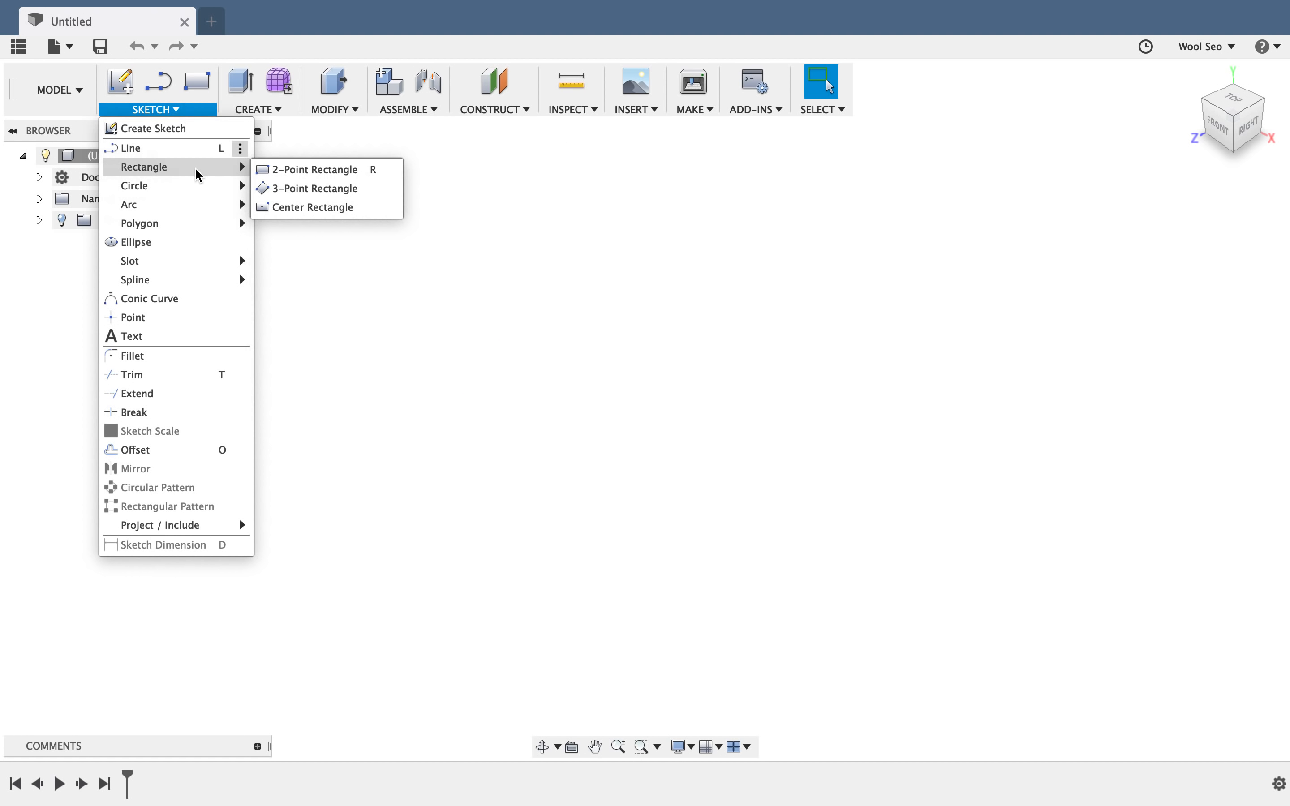
click(359, 172)
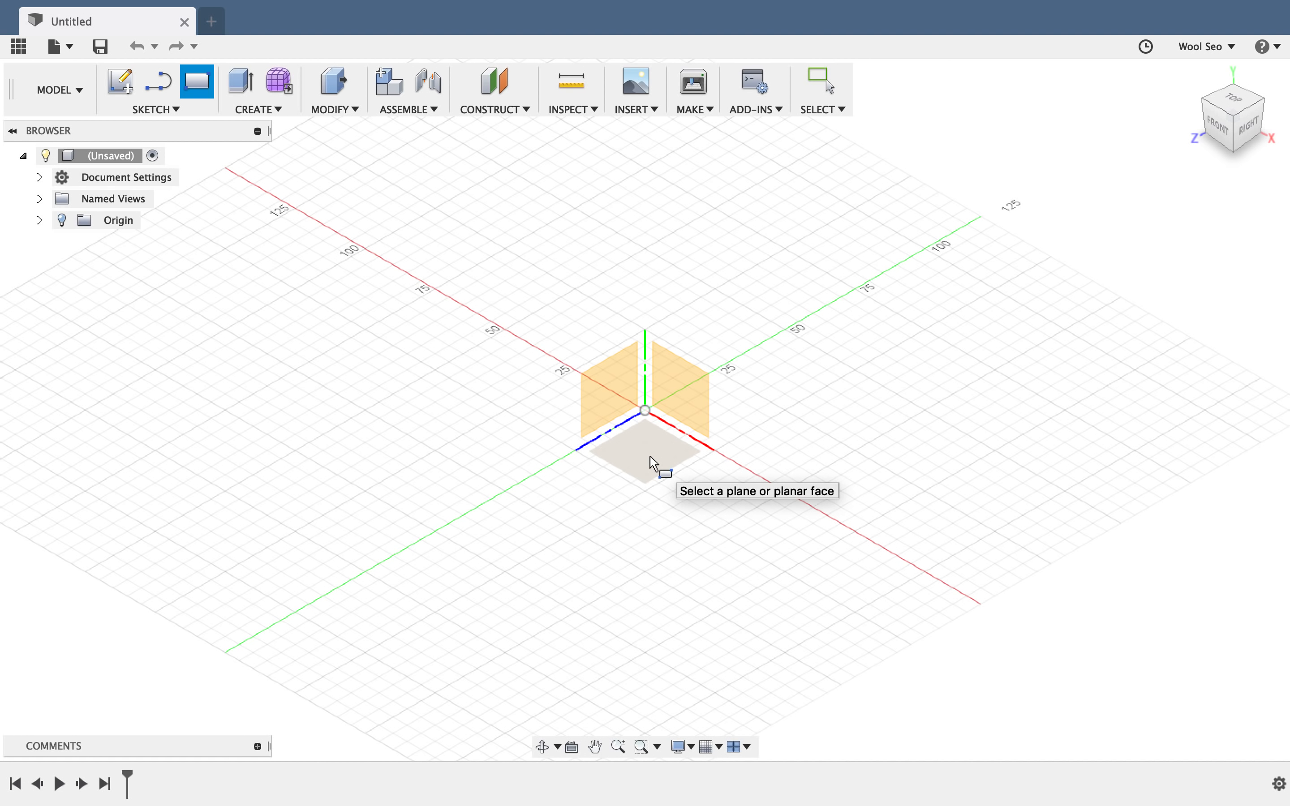
click(654, 464)
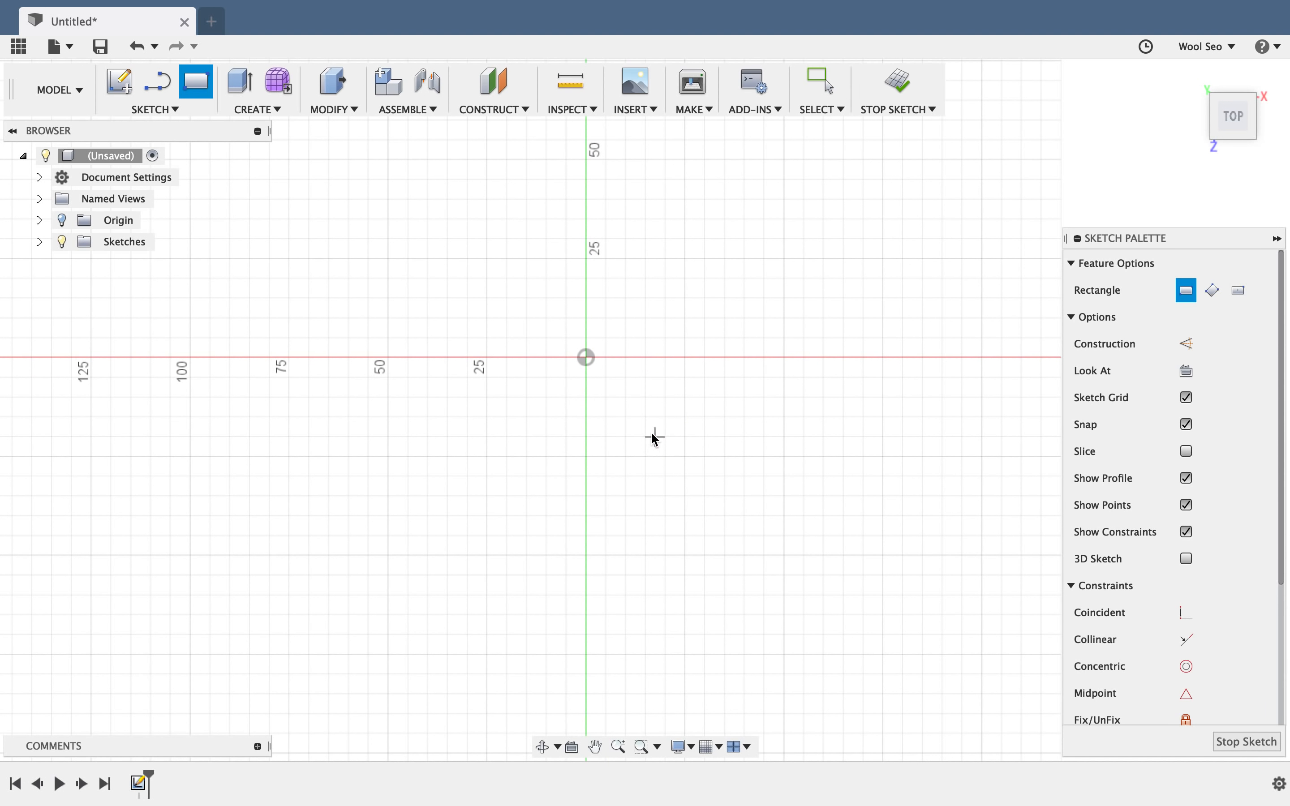
click(587, 358)
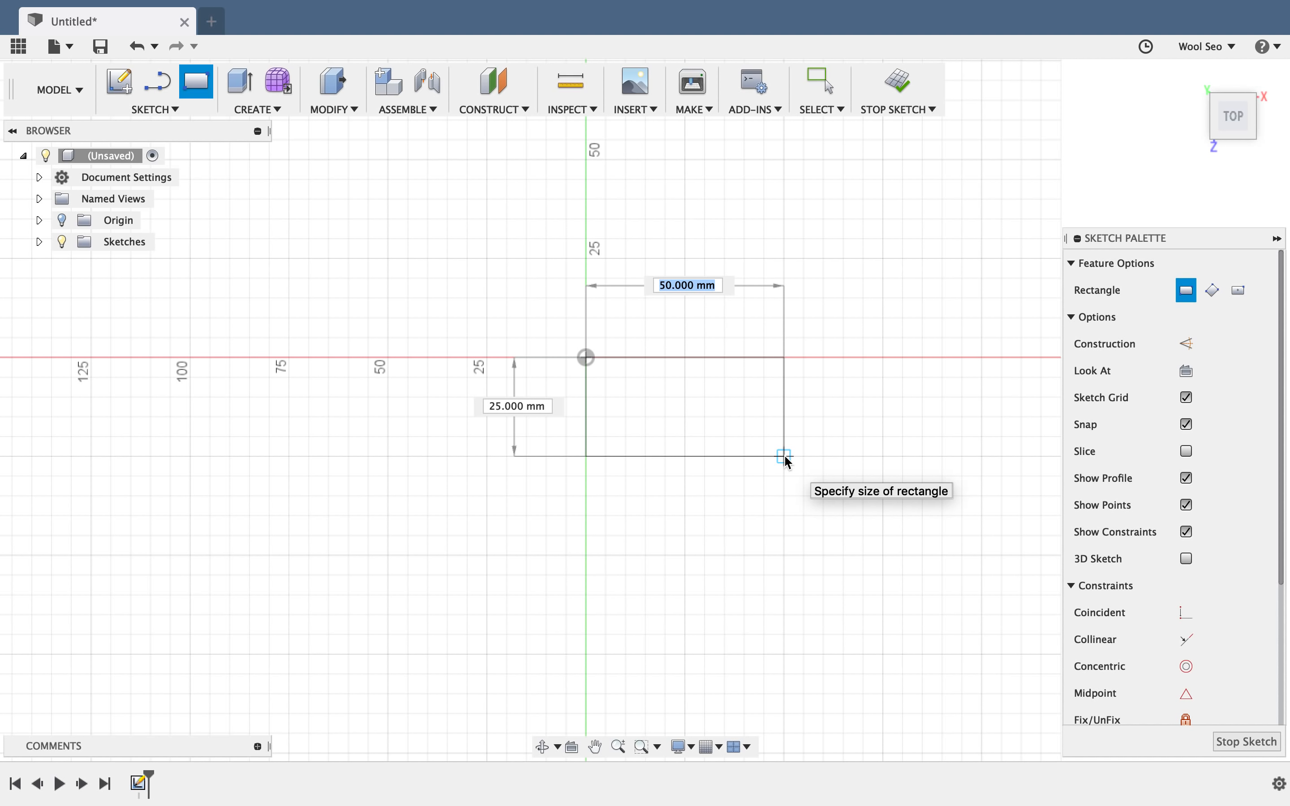
click(785, 458)
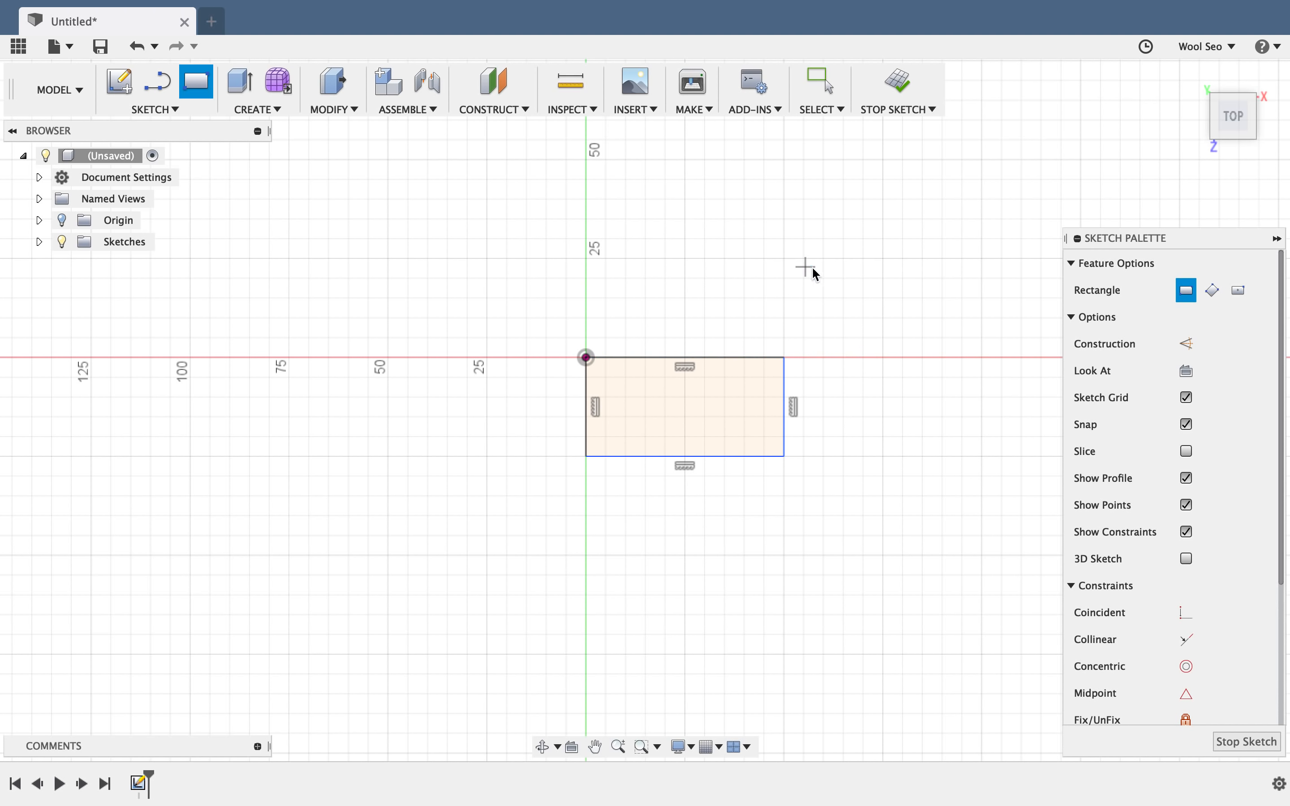
Sketch a trial rectangle beside the first one, and try undo and redo on it, ending with it undone.
click(824, 299)
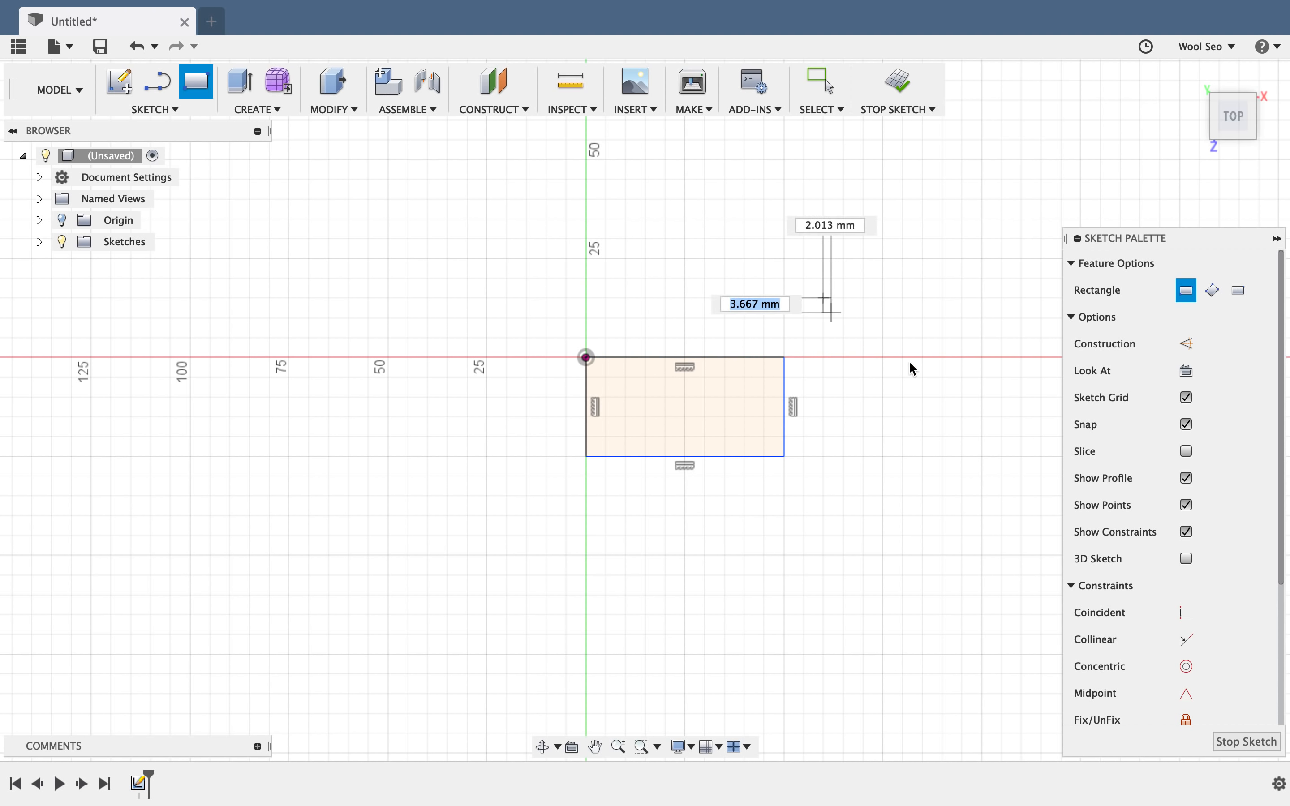
click(962, 389)
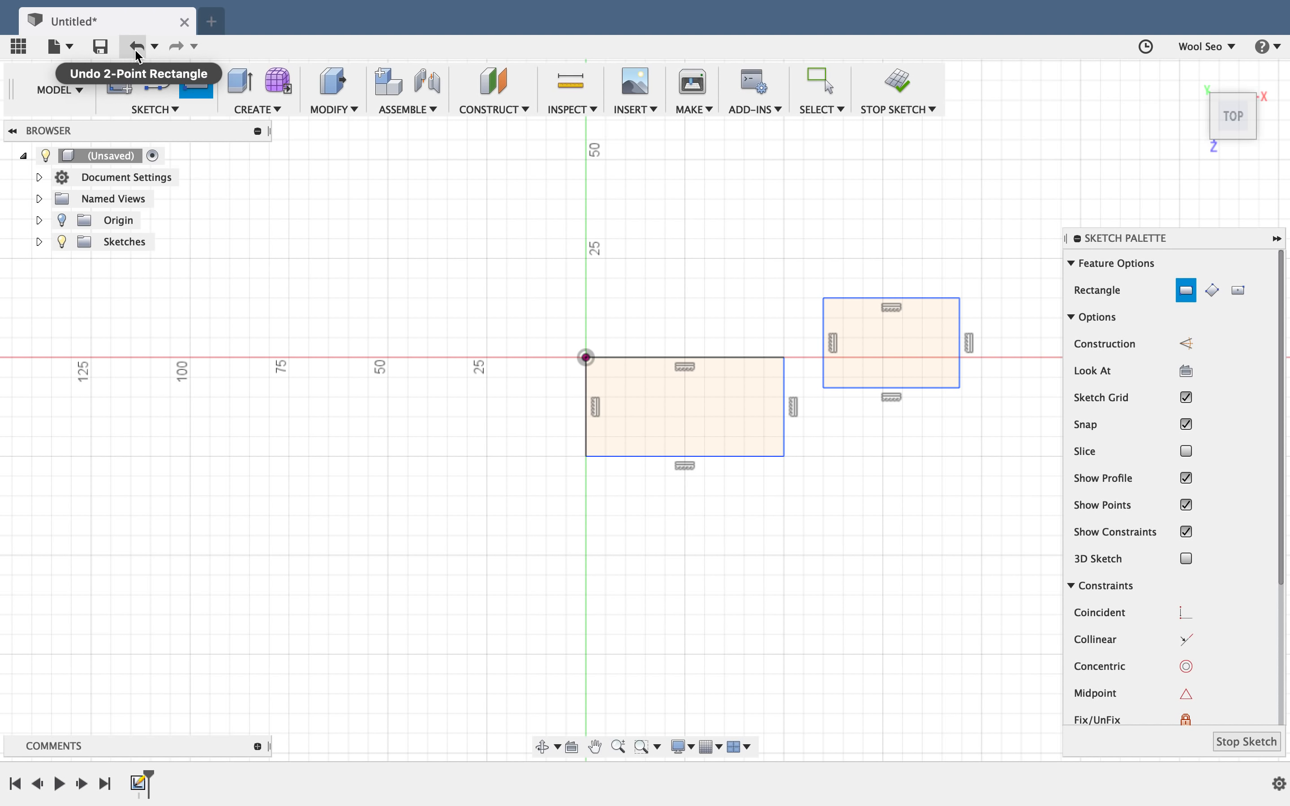
key(Escape)
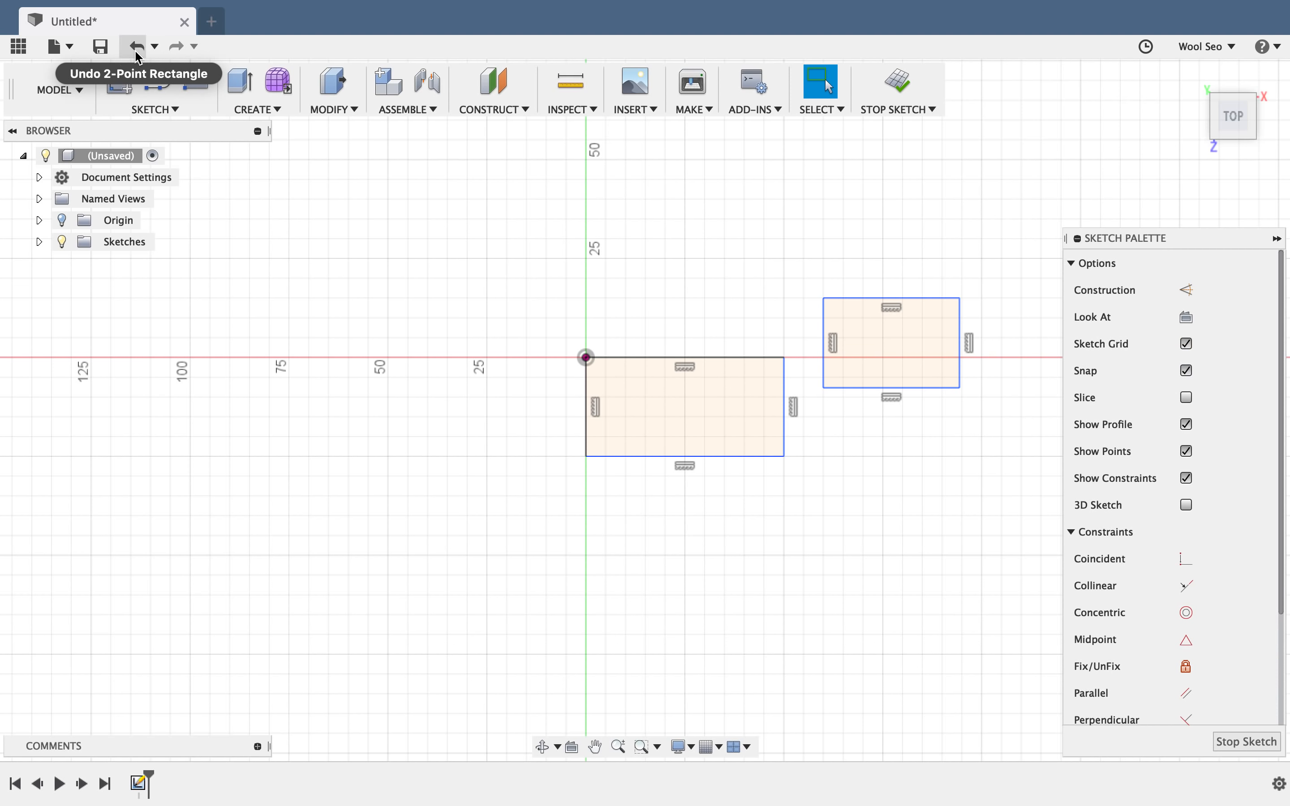
click(137, 51)
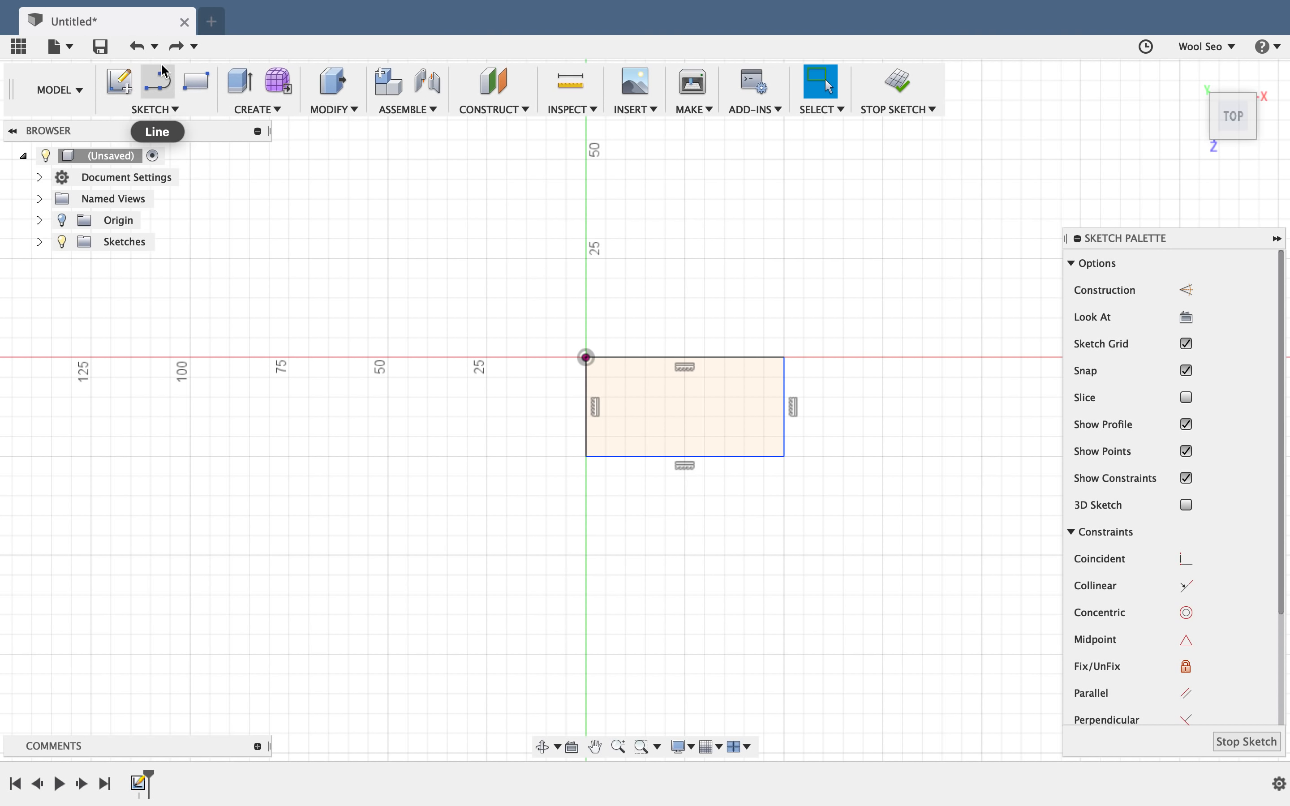
click(176, 47)
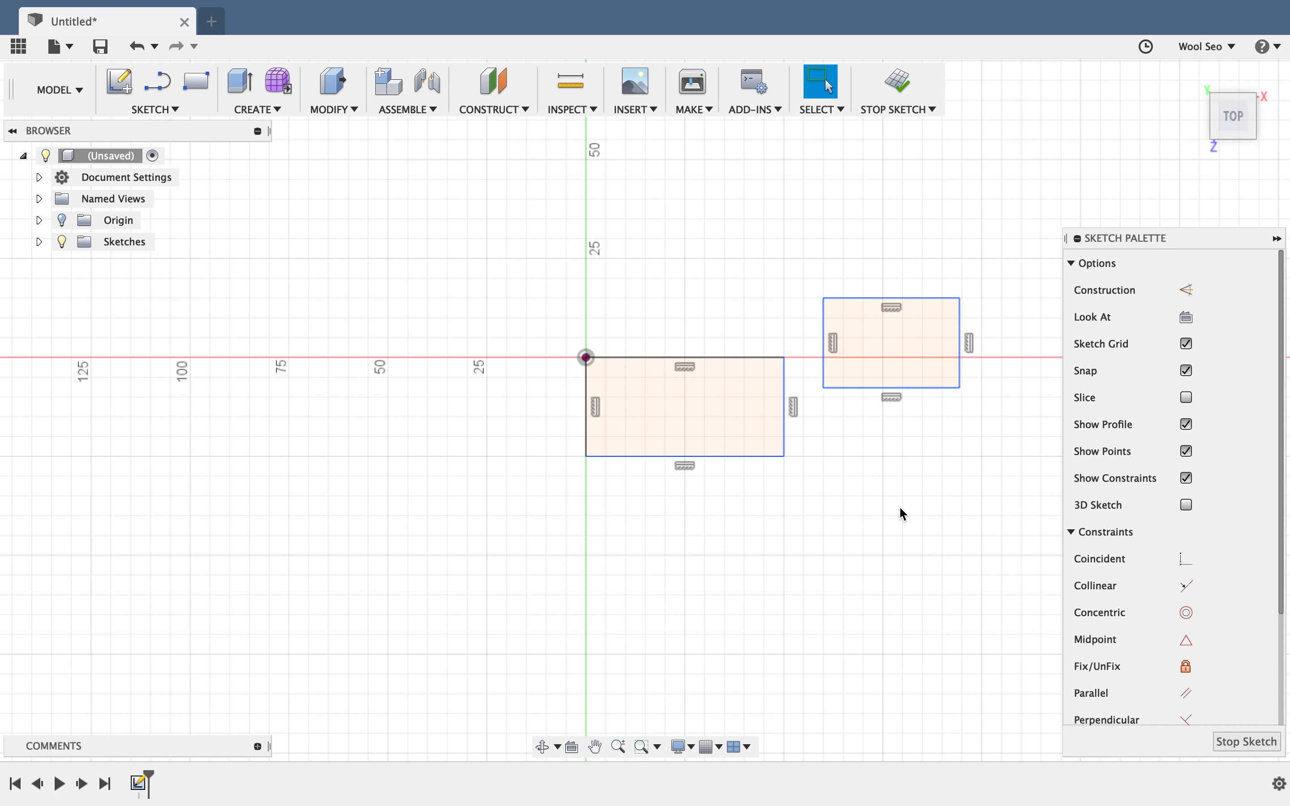
key(super+z)
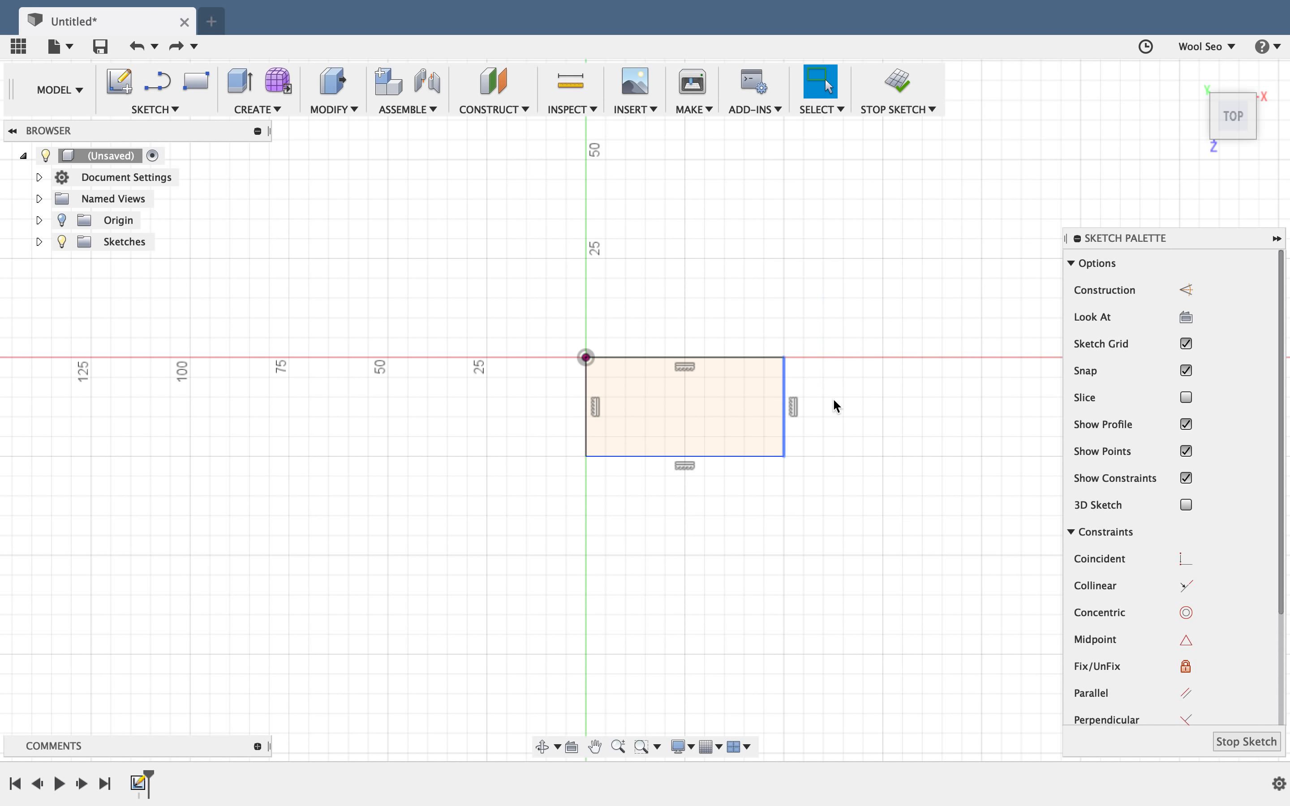
Finish the sketch and extrude the rectangle profile 2 mm upward as a new body.
click(872, 398)
click(910, 82)
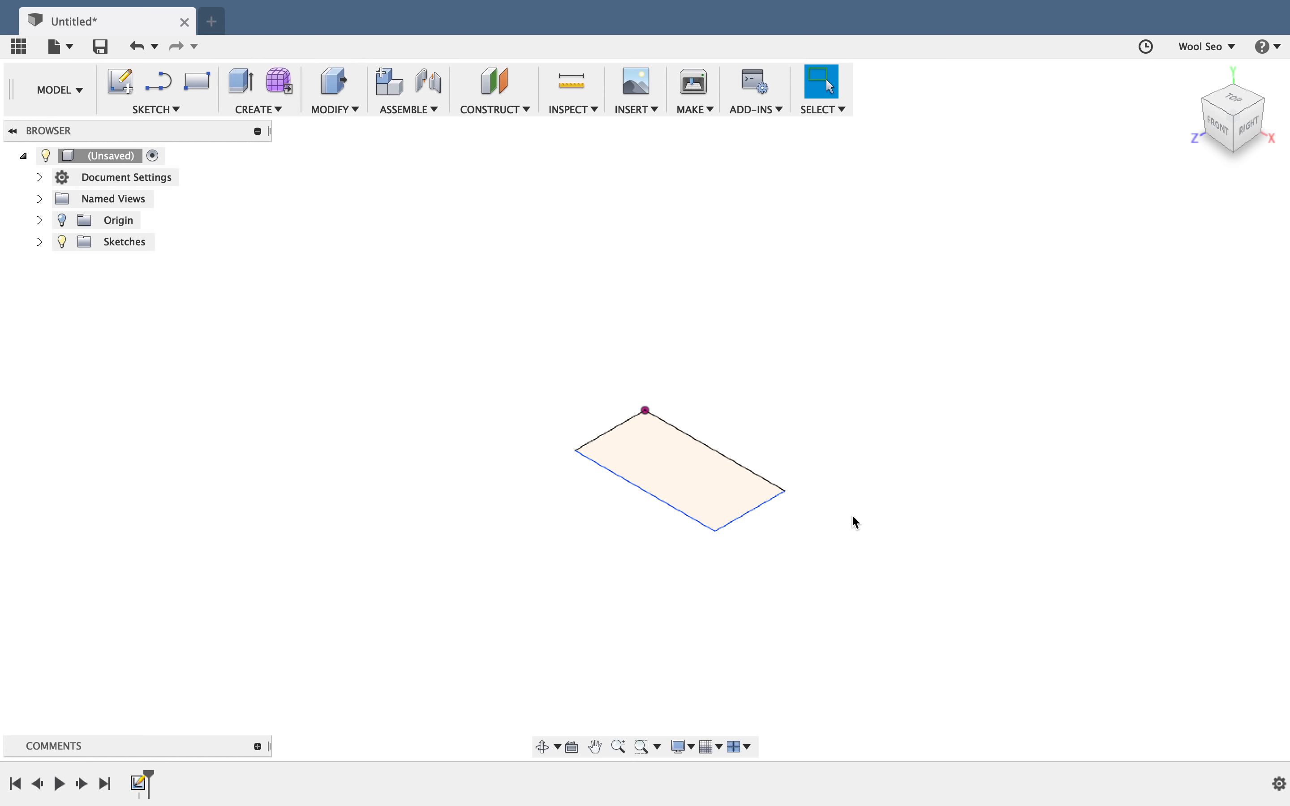
scroll(852, 514, up, 3)
middle_drag(609, 432, 690, 409)
scroll(690, 409, up, 3)
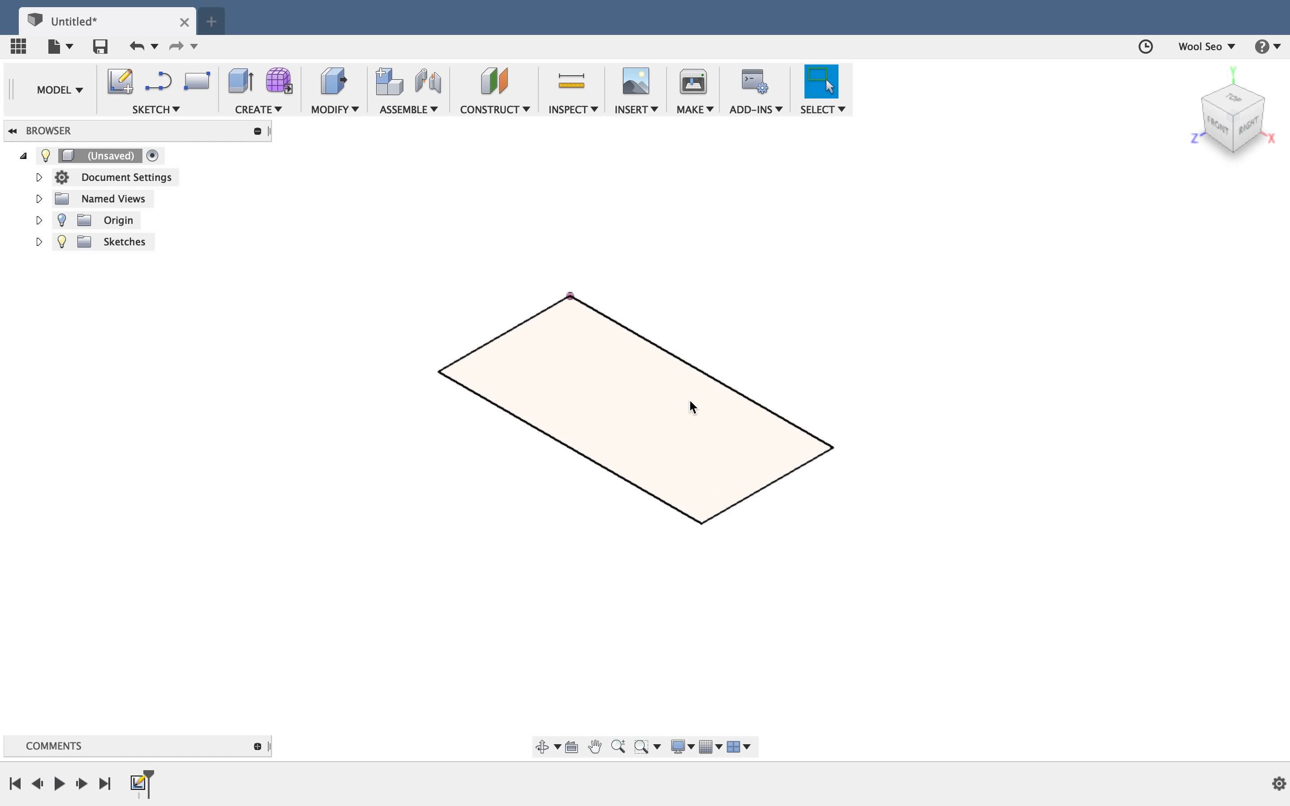
click(661, 415)
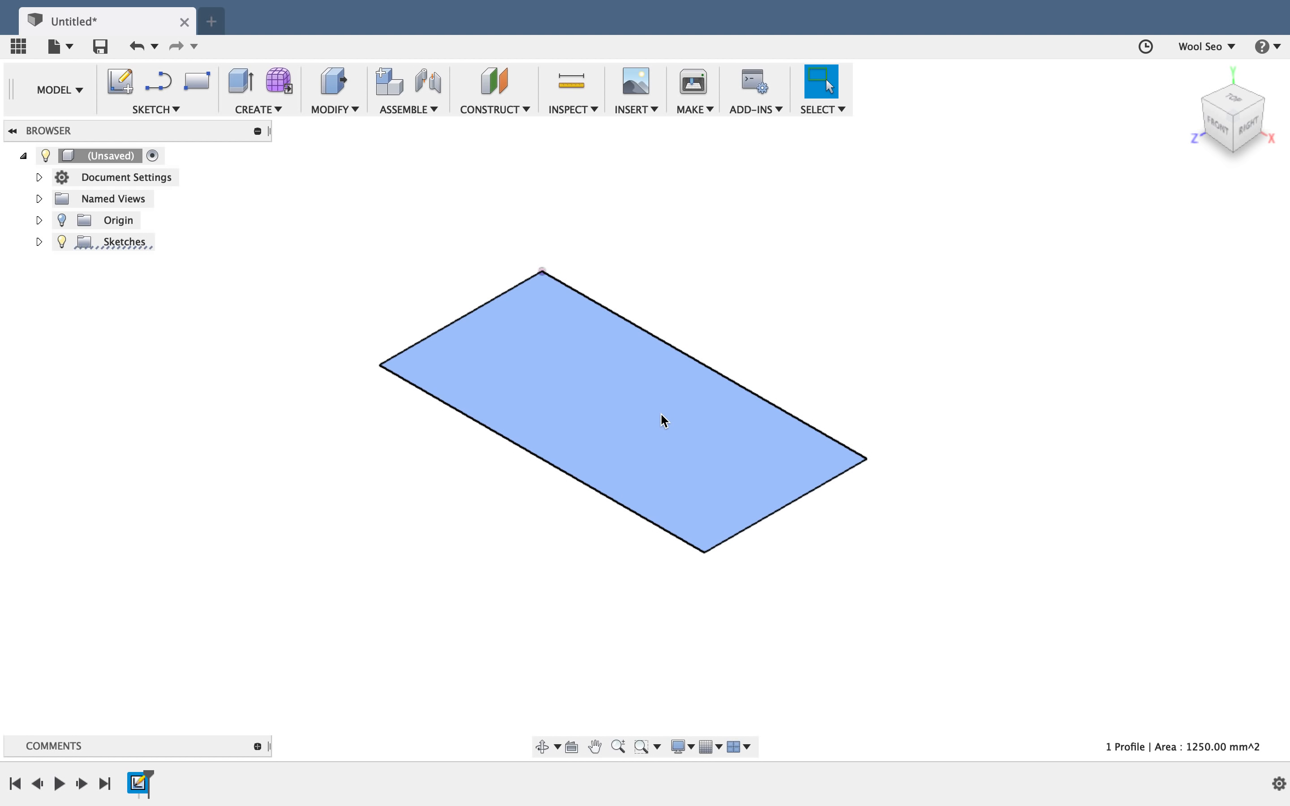
right_click(665, 421)
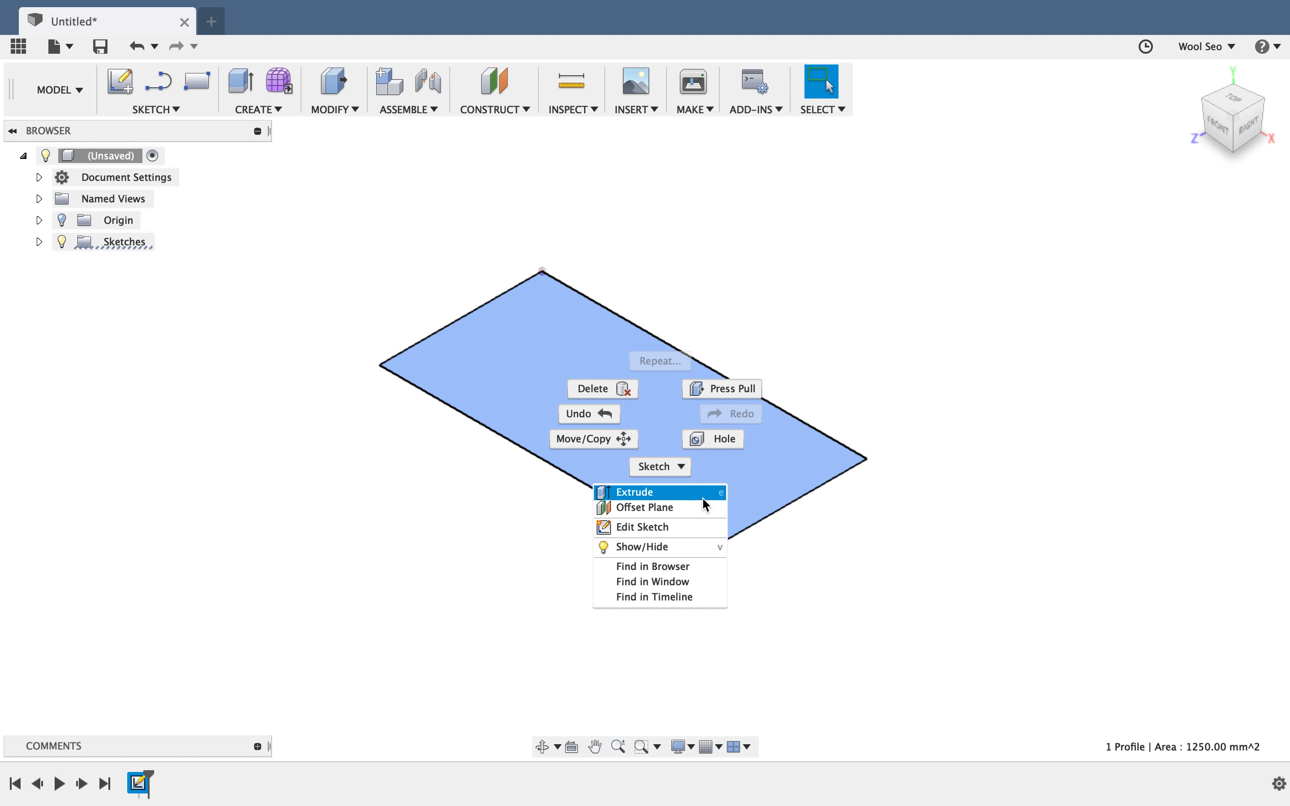
click(704, 498)
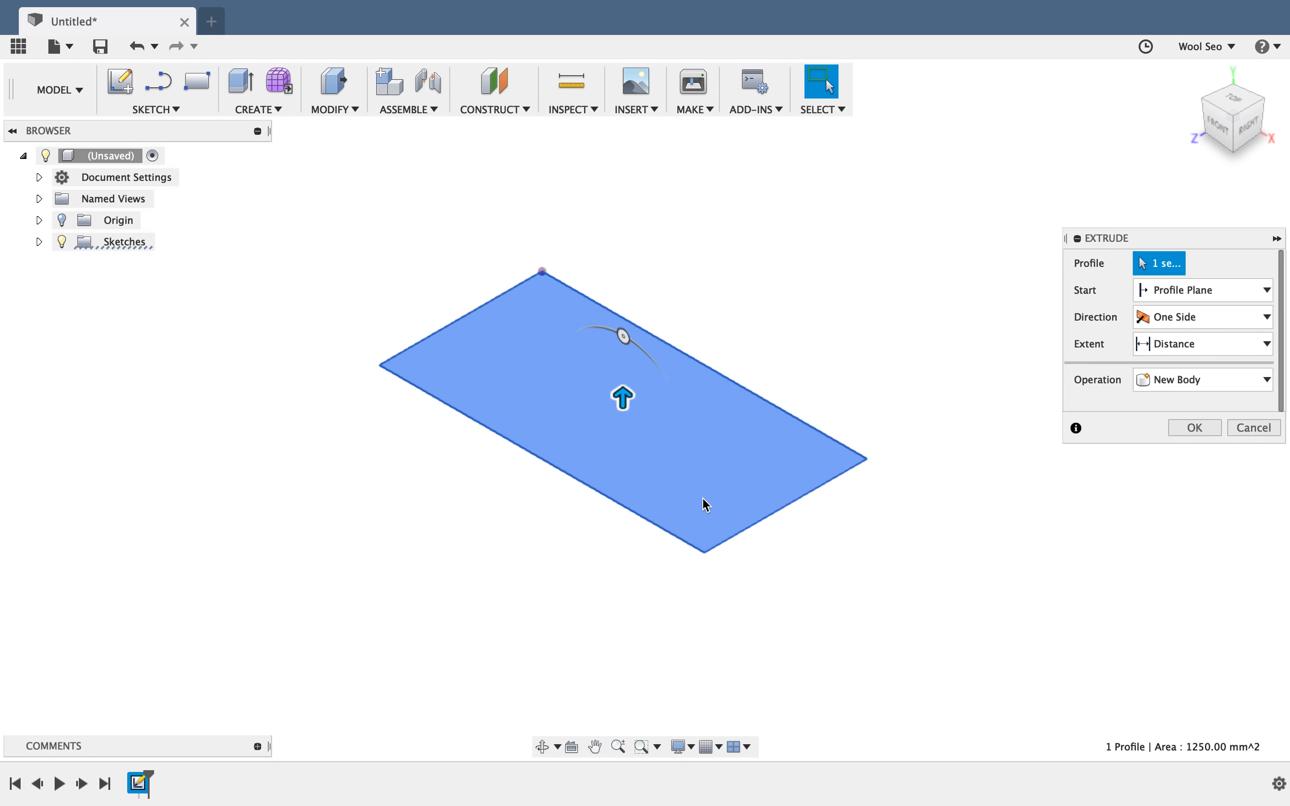
click(625, 396)
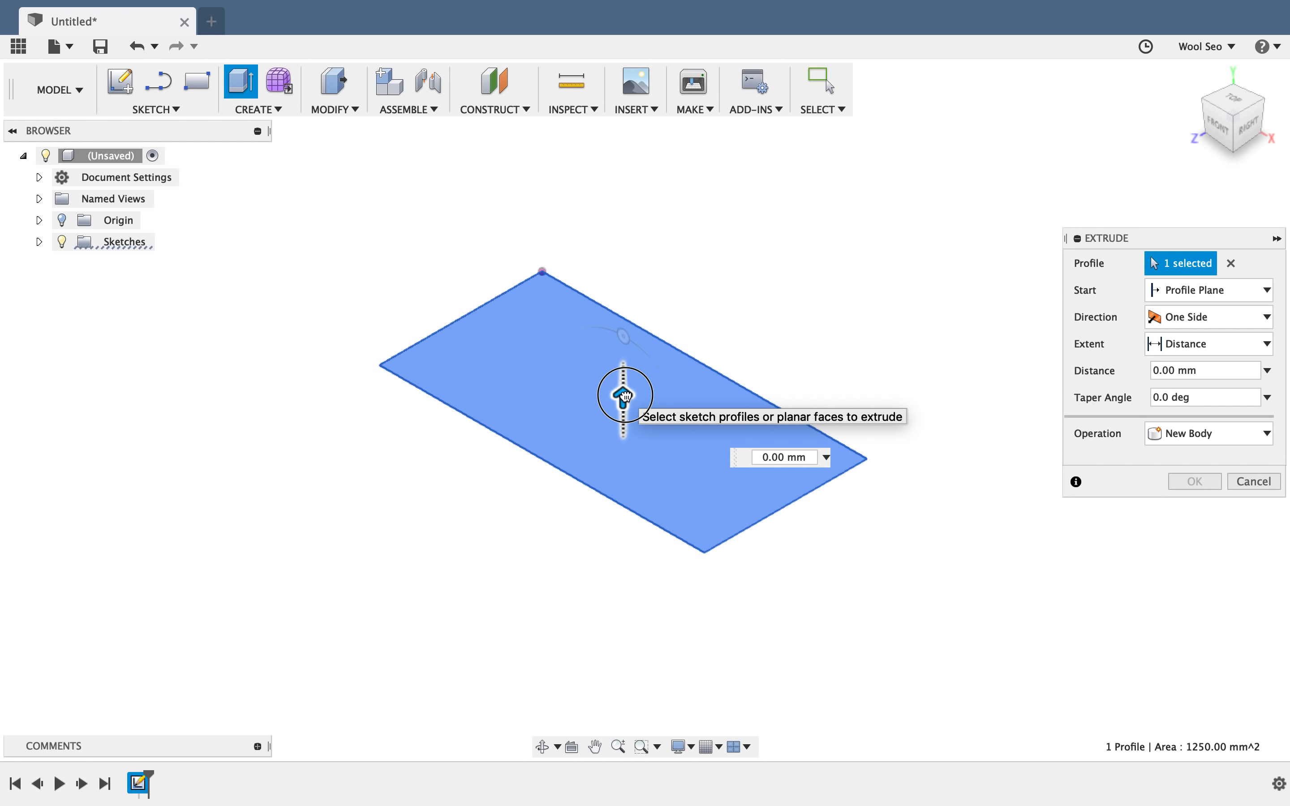
drag(626, 396, 636, 378)
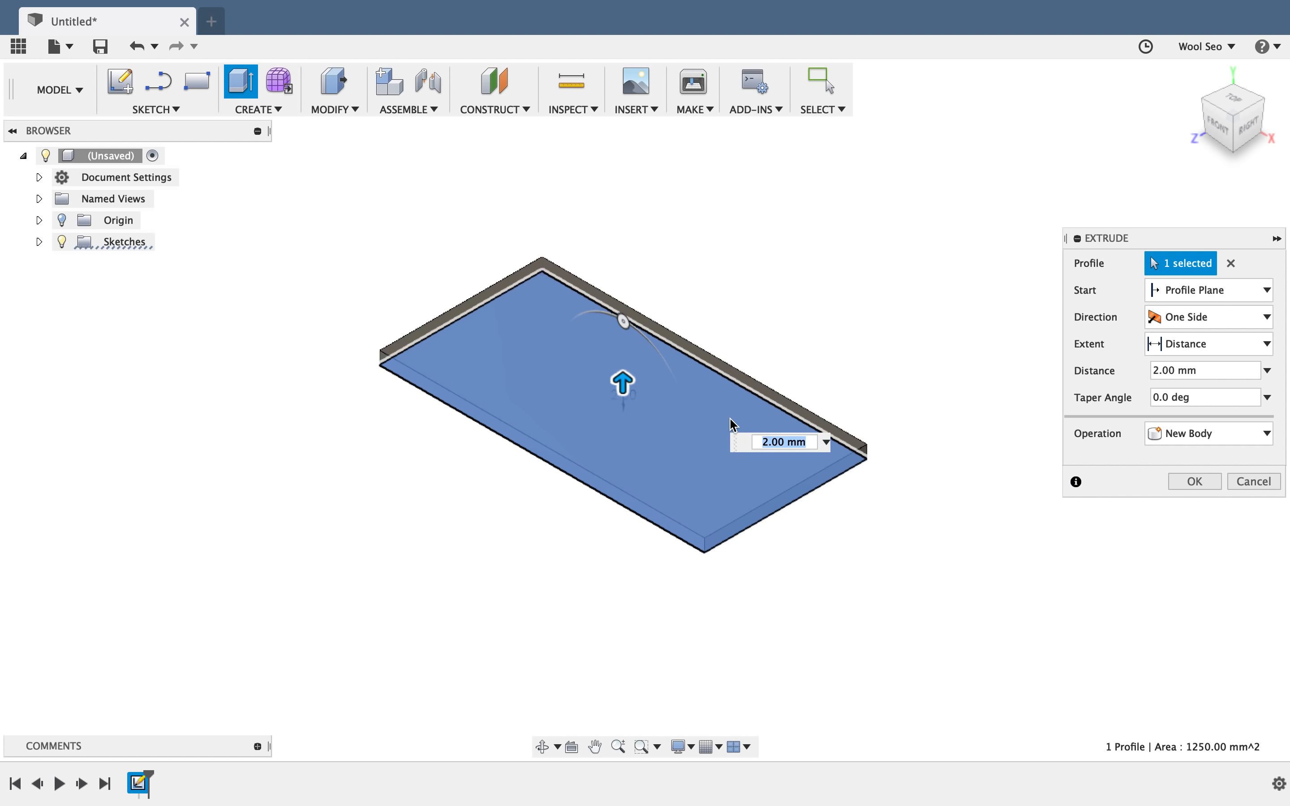
mouse_move(624, 384)
mouse_down()
mouse_move(627, 368)
mouse_move(627, 389)
mouse_up()
double_click(783, 445)
triple_click(783, 446)
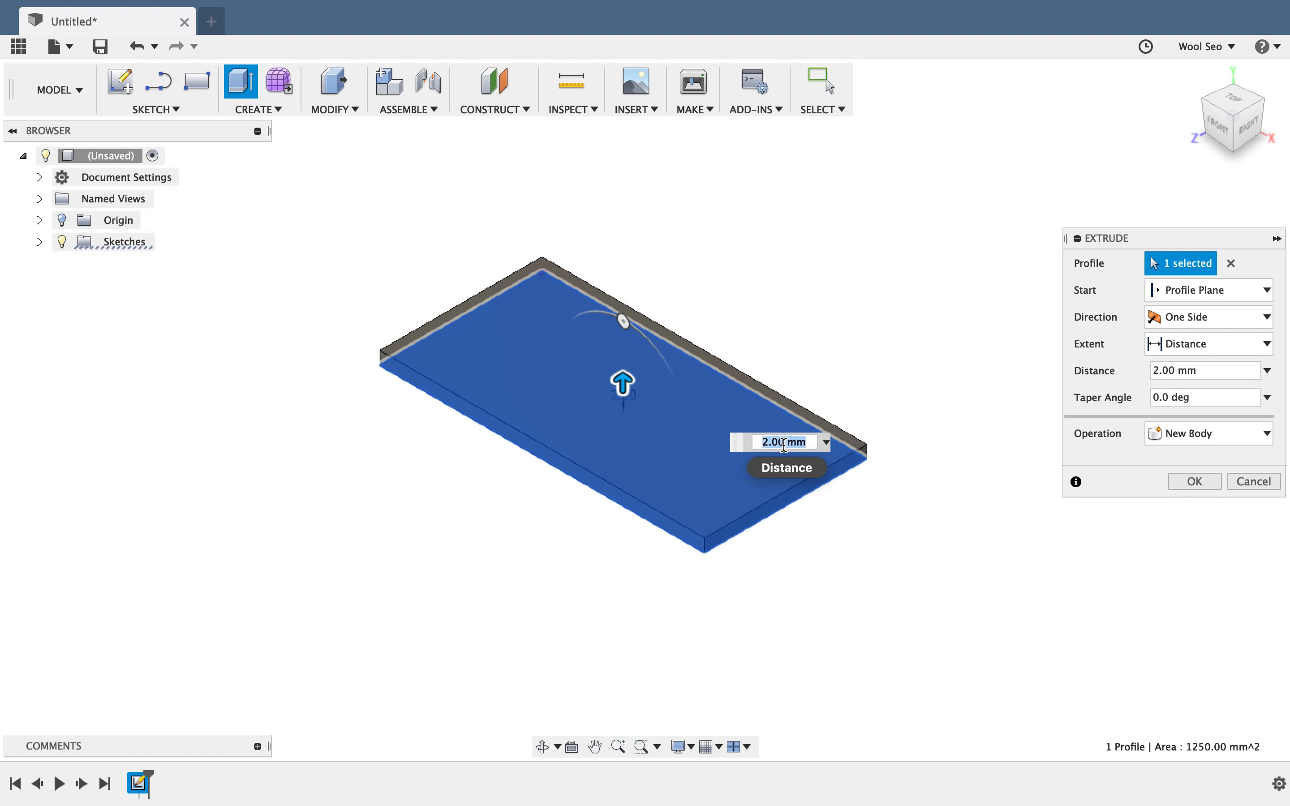
text(2)
key(Return)
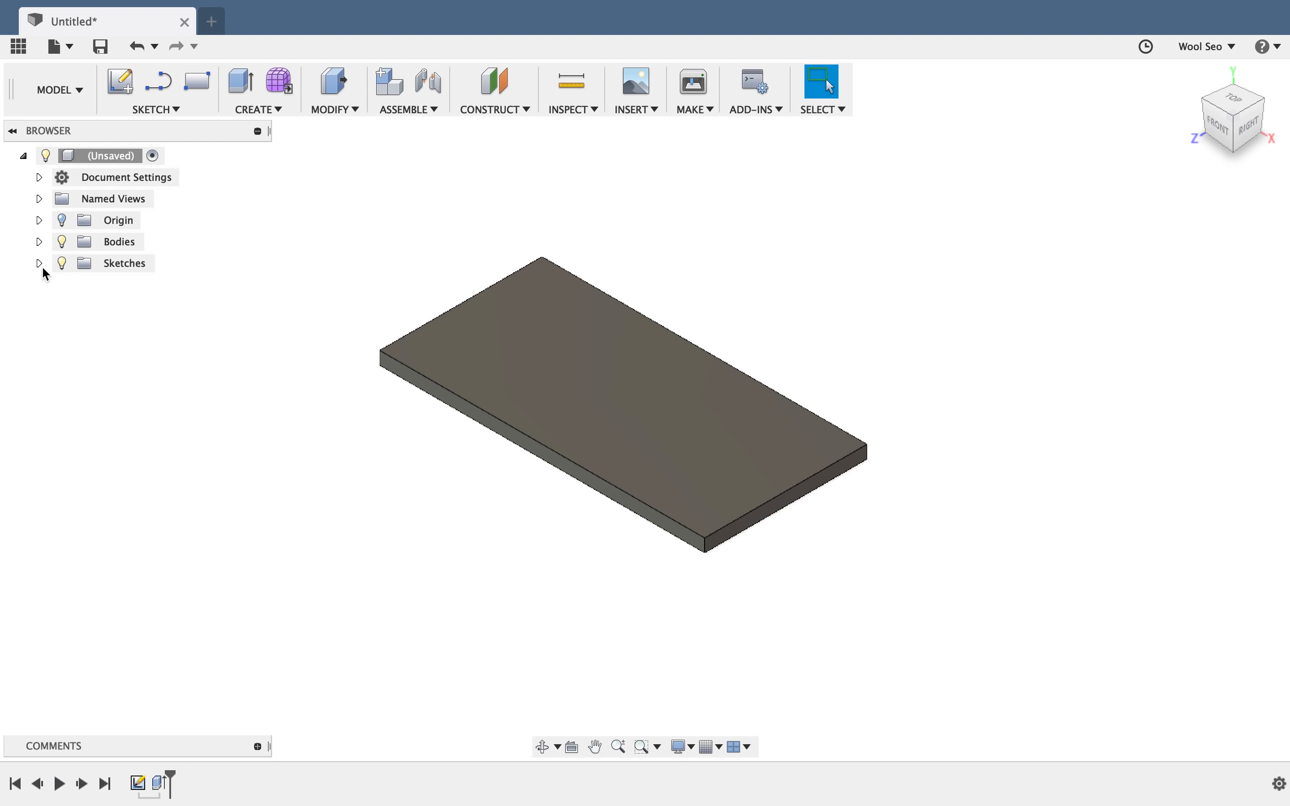
Expand the bodies and sketches in the model tree, and toggle Sketch1's visibility off and back on.
click(39, 243)
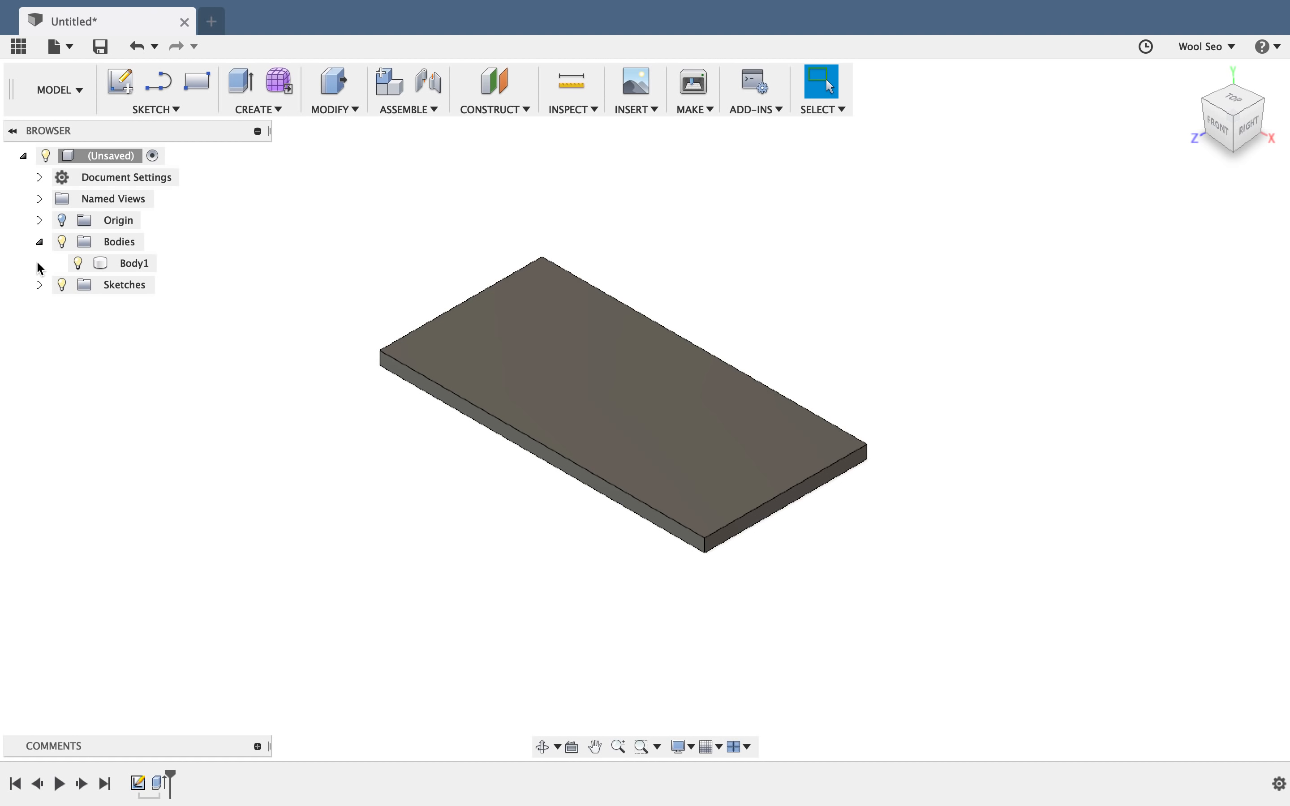
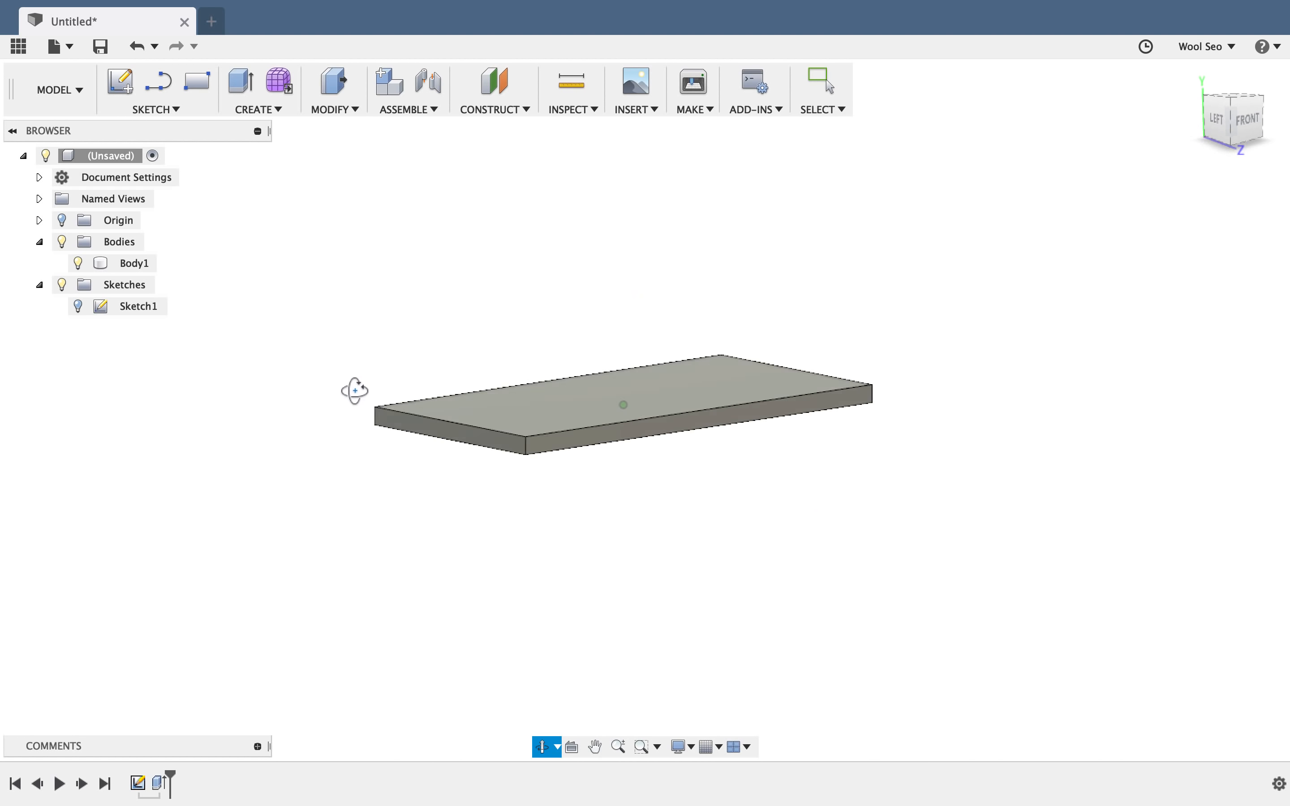
key(Escape)
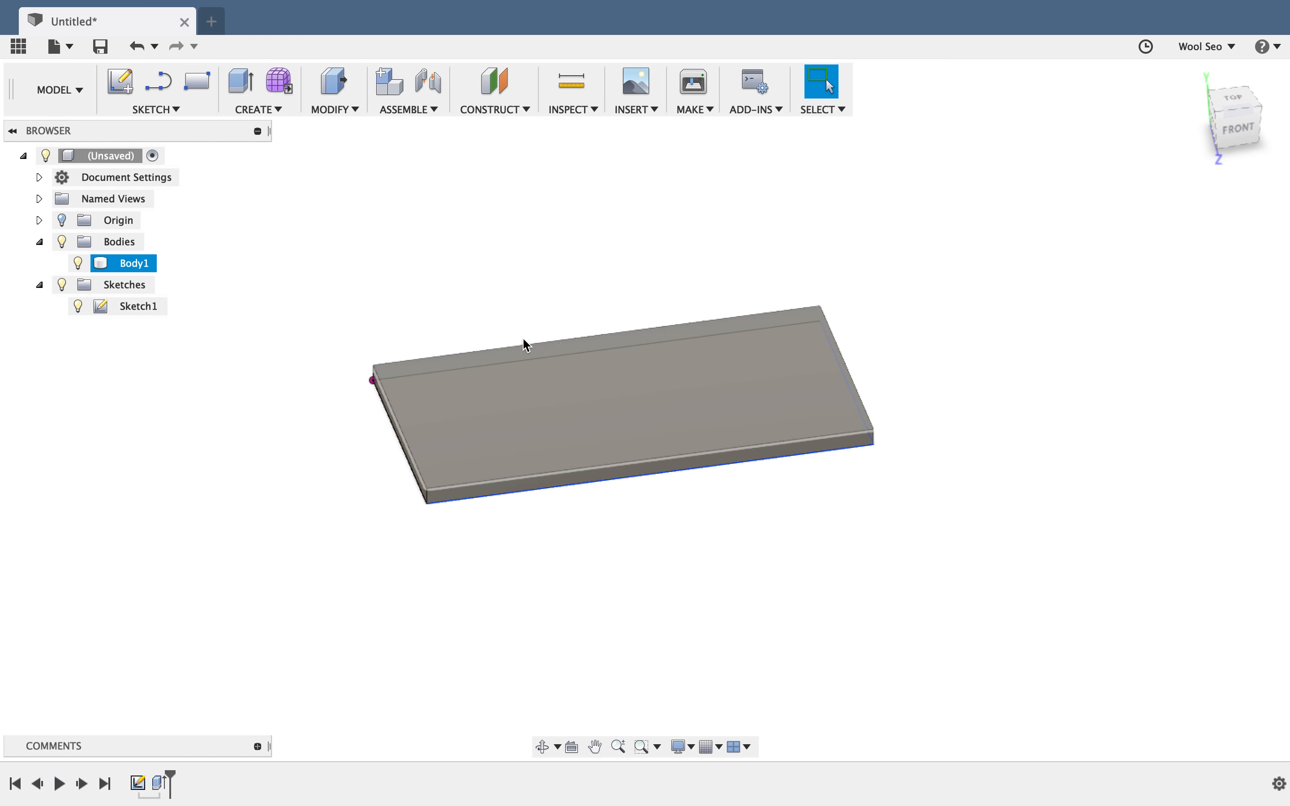
click(78, 308)
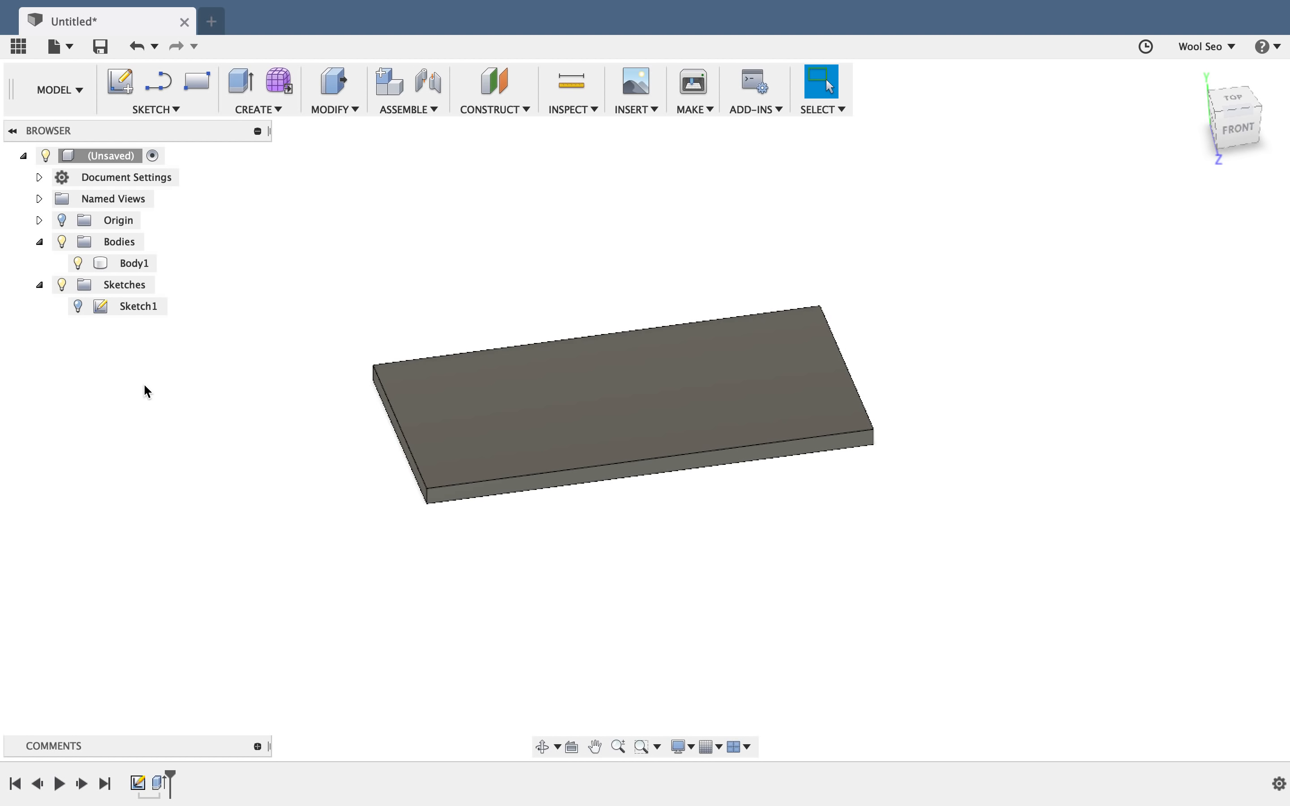
click(79, 307)
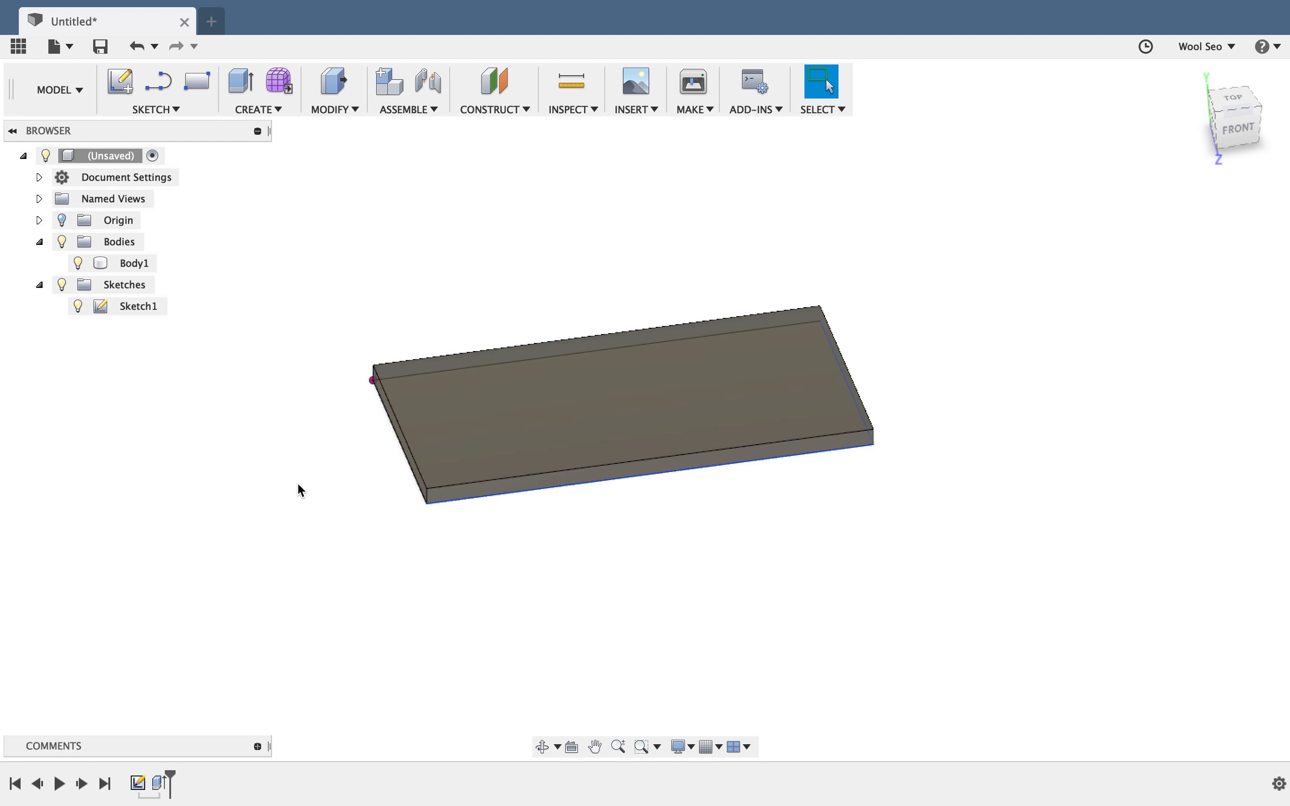
Start a sketch text on the plate's top face, with its insertion point near the front-left corner.
mouse_move(1037, 477)
shift+middle_down()
mouse_move(1029, 493)
mouse_move(1050, 451)
mouse_move(1039, 483)
shift+middle_up()
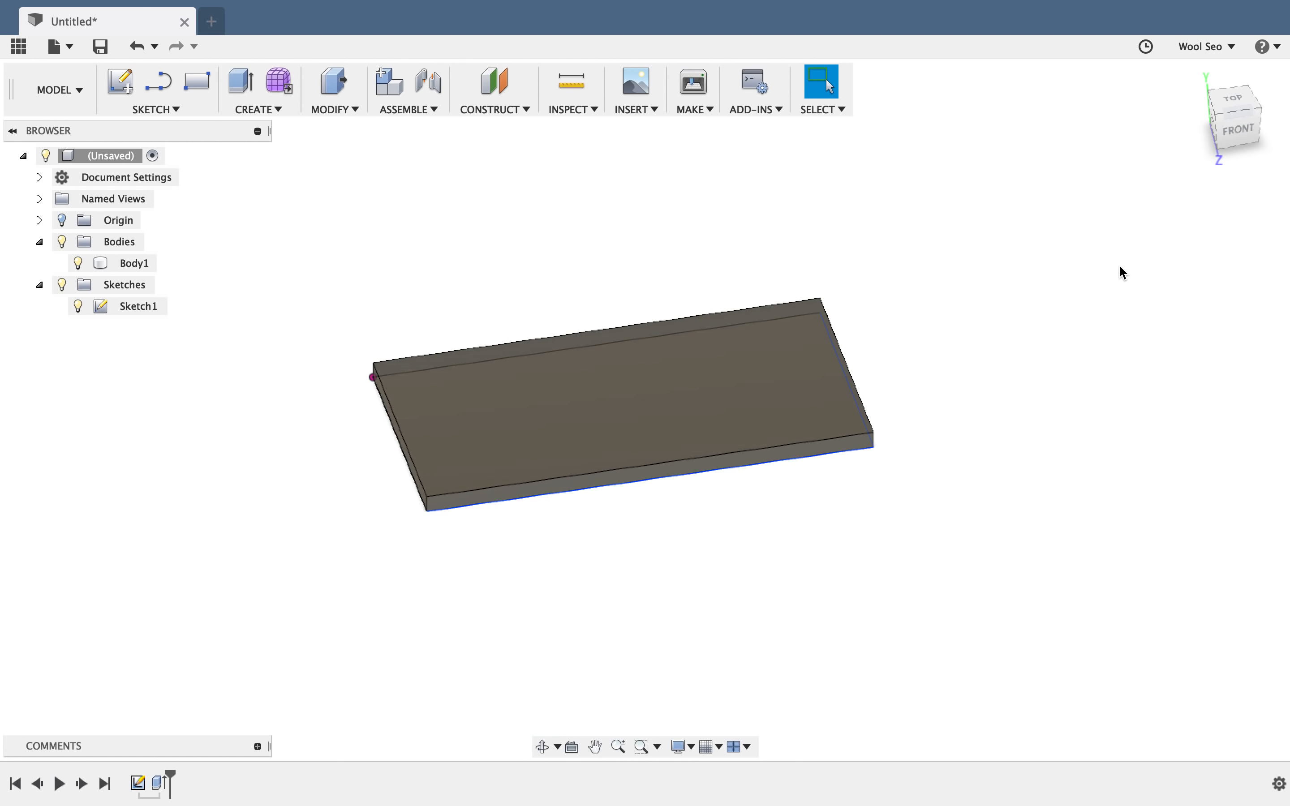
click(1200, 76)
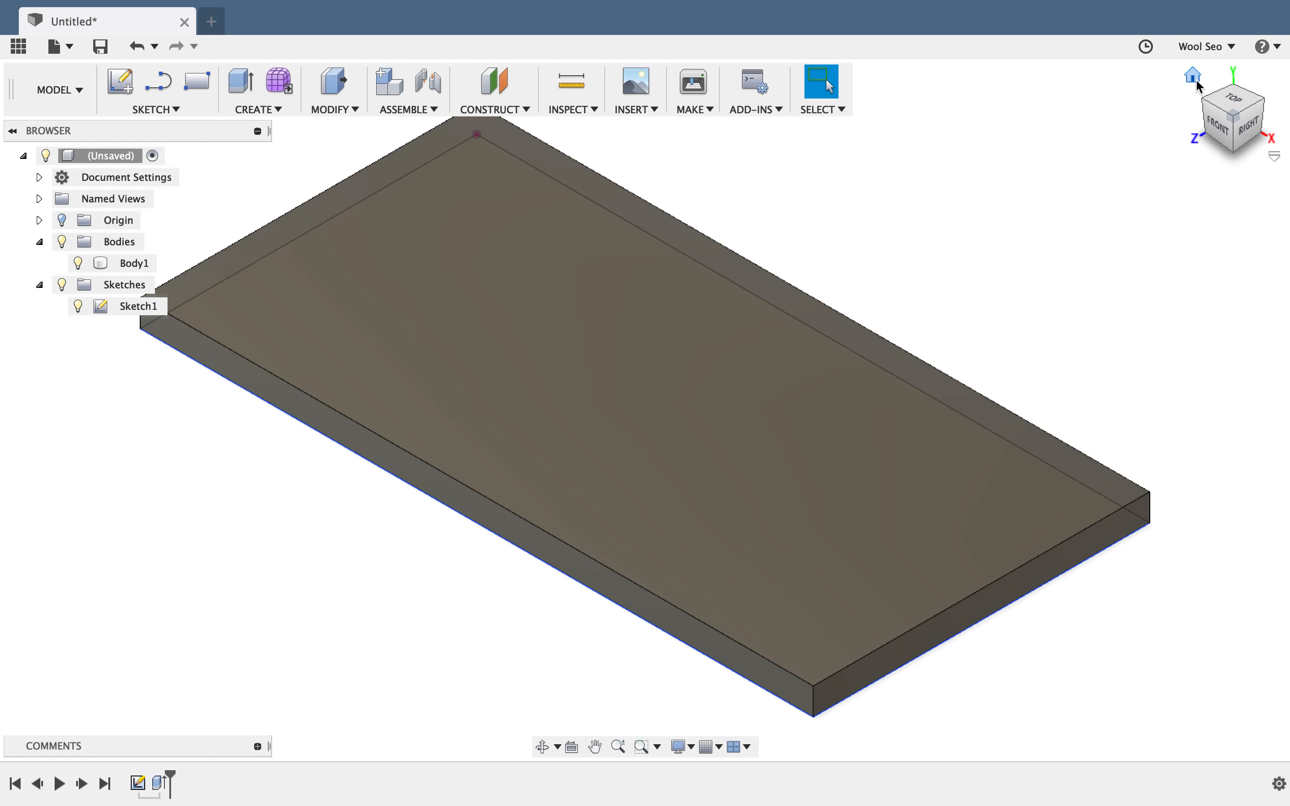
shift+middle_drag(1056, 242, 1025, 247)
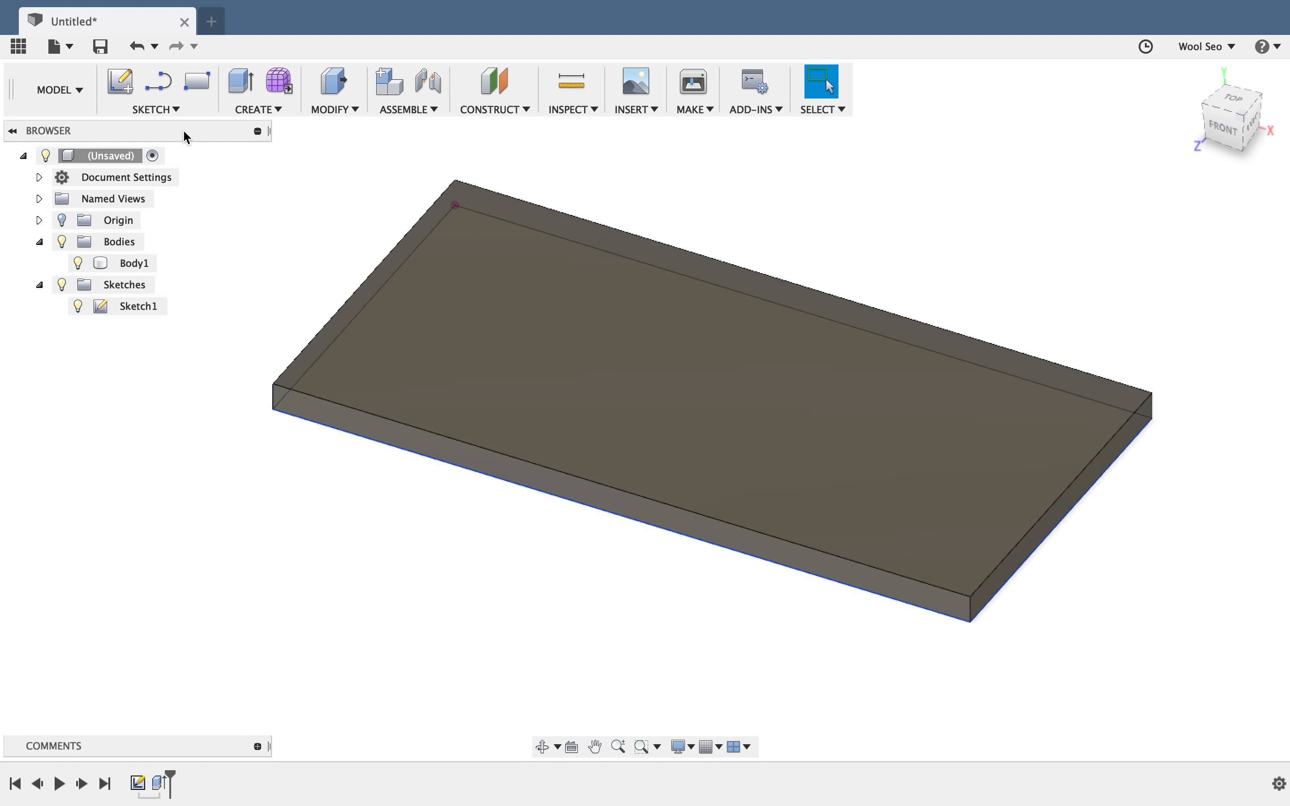
click(173, 112)
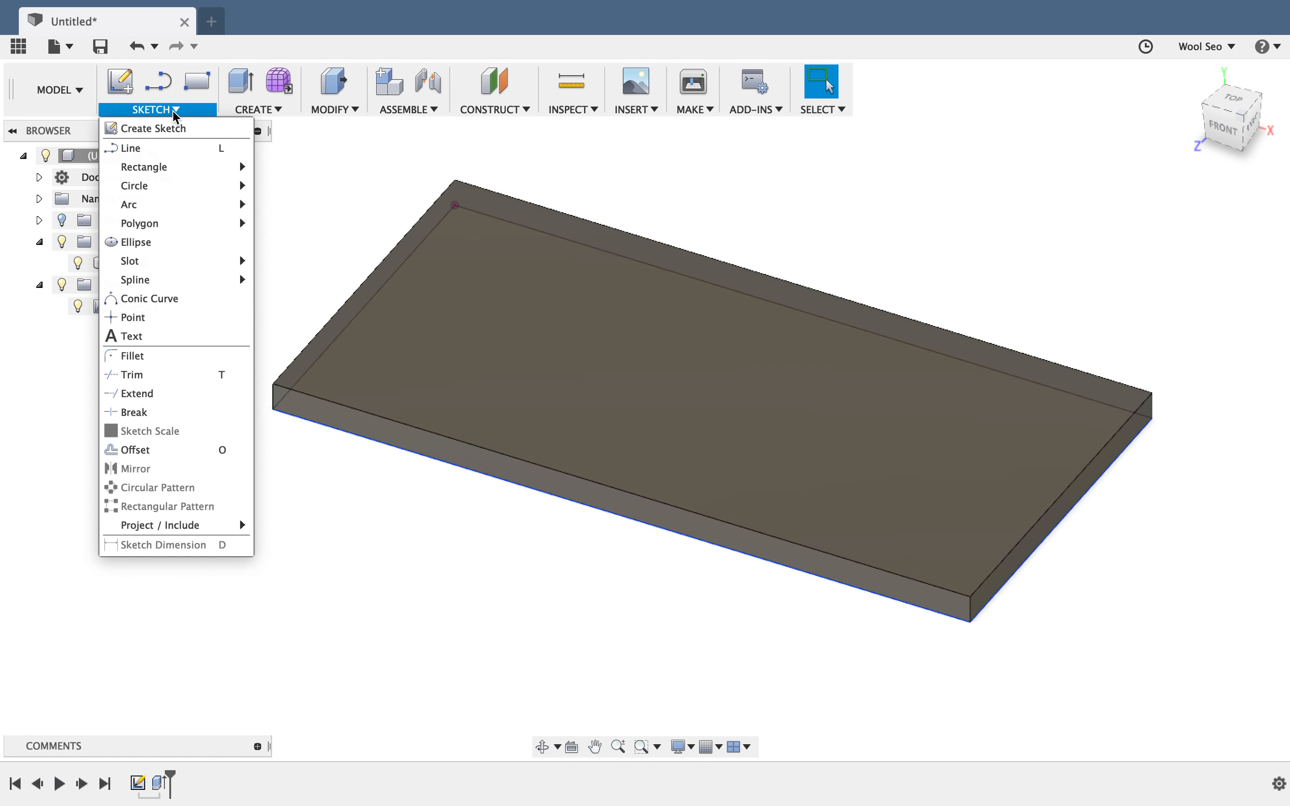
click(170, 347)
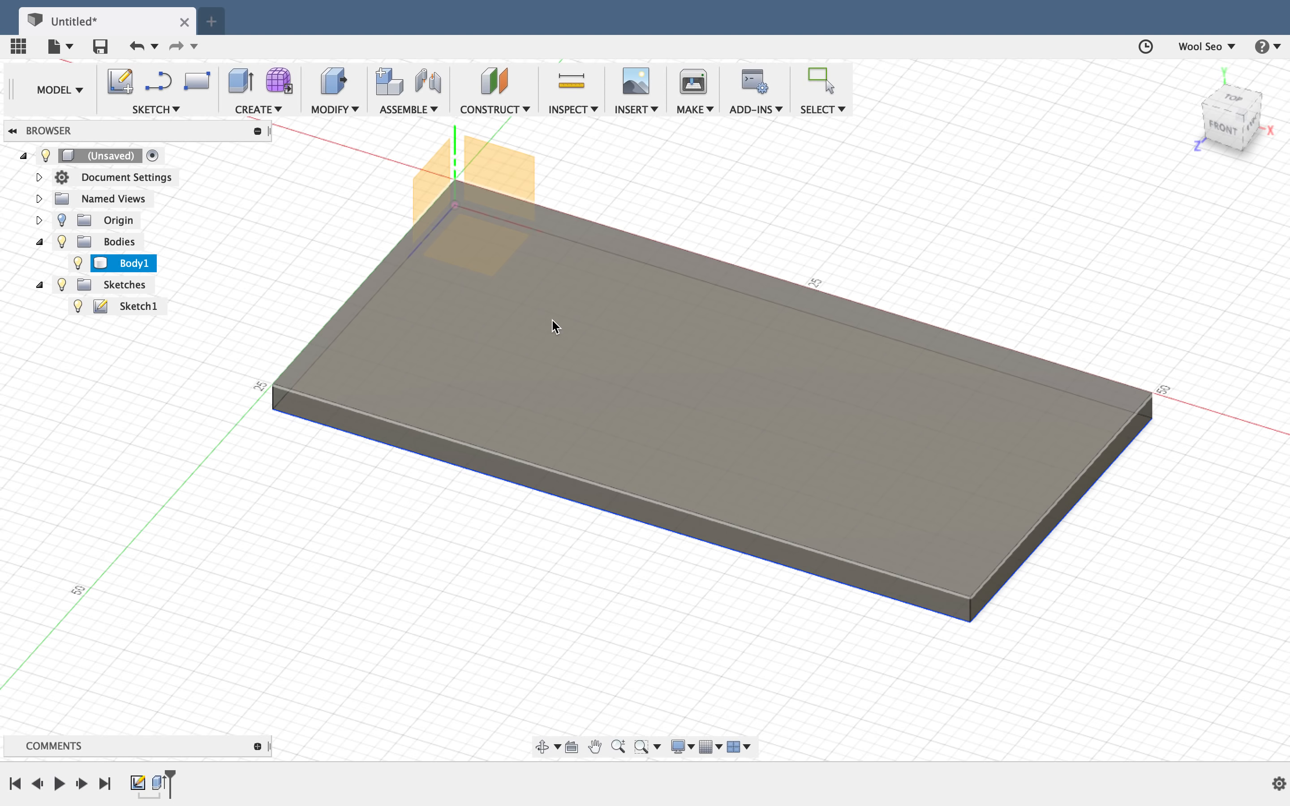
click(475, 465)
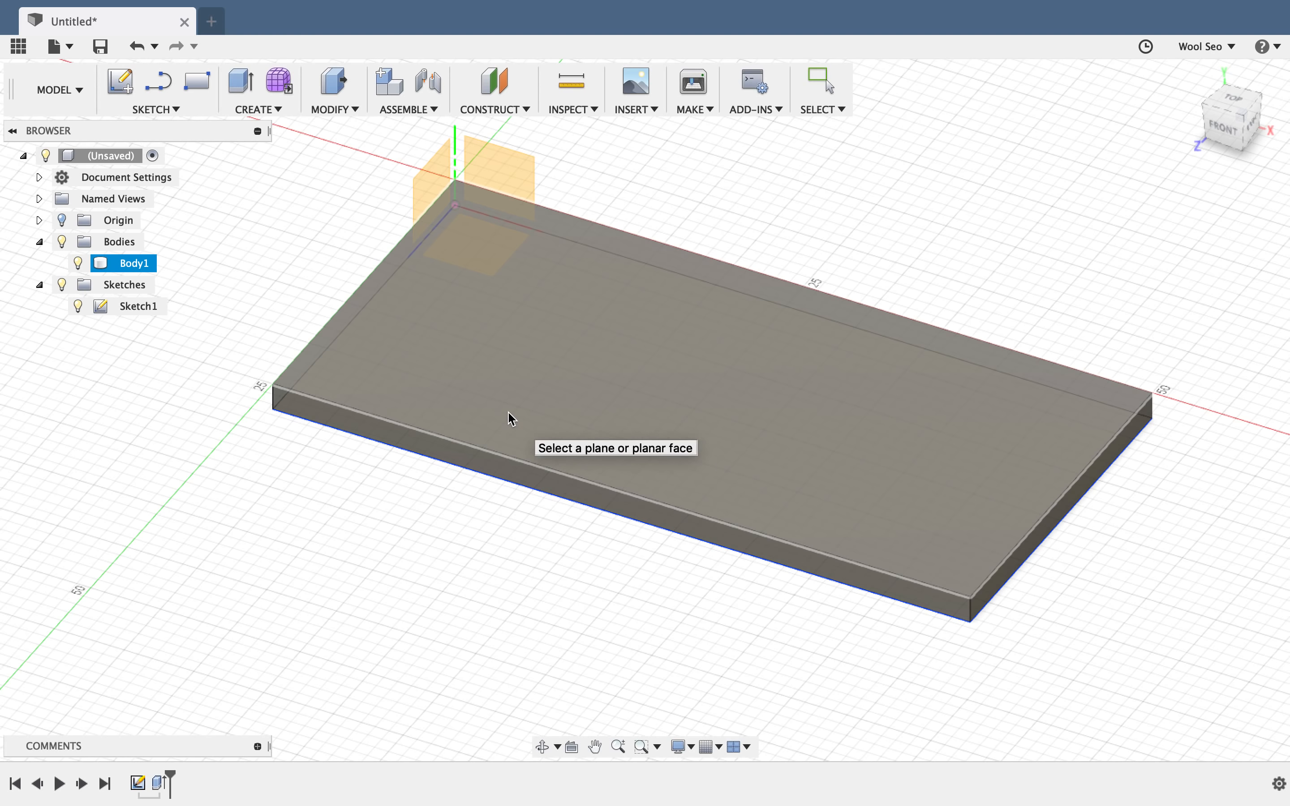
click(460, 451)
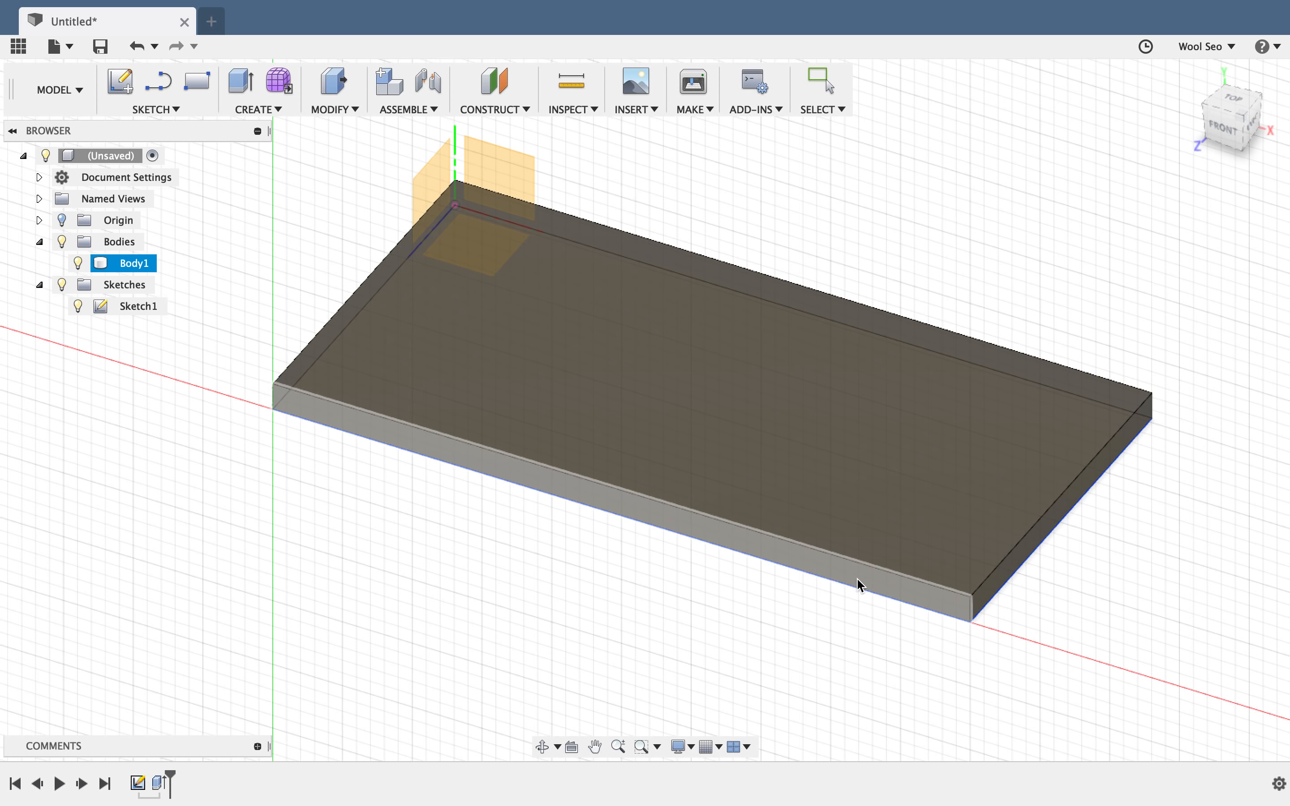
click(848, 473)
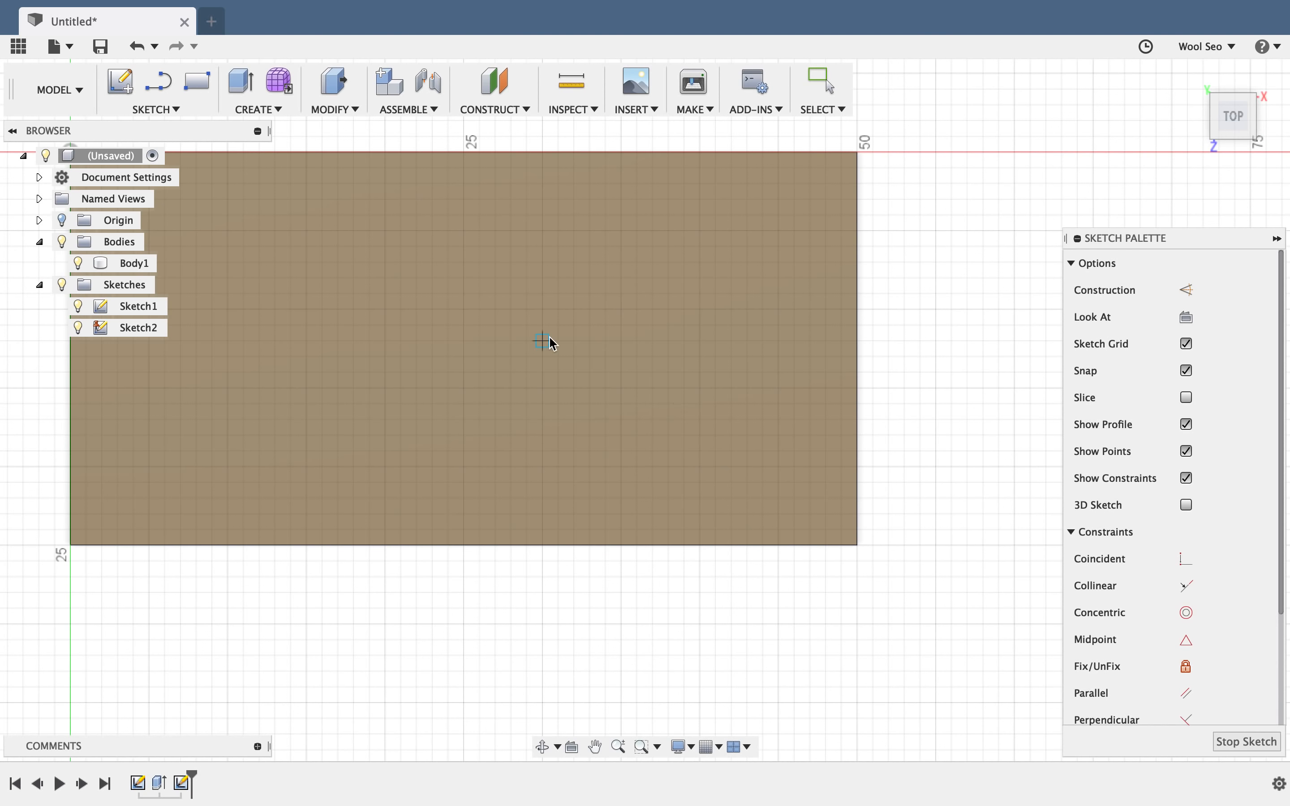
mouse_move(539, 339)
middle_down()
mouse_move(775, 417)
mouse_move(672, 391)
middle_up()
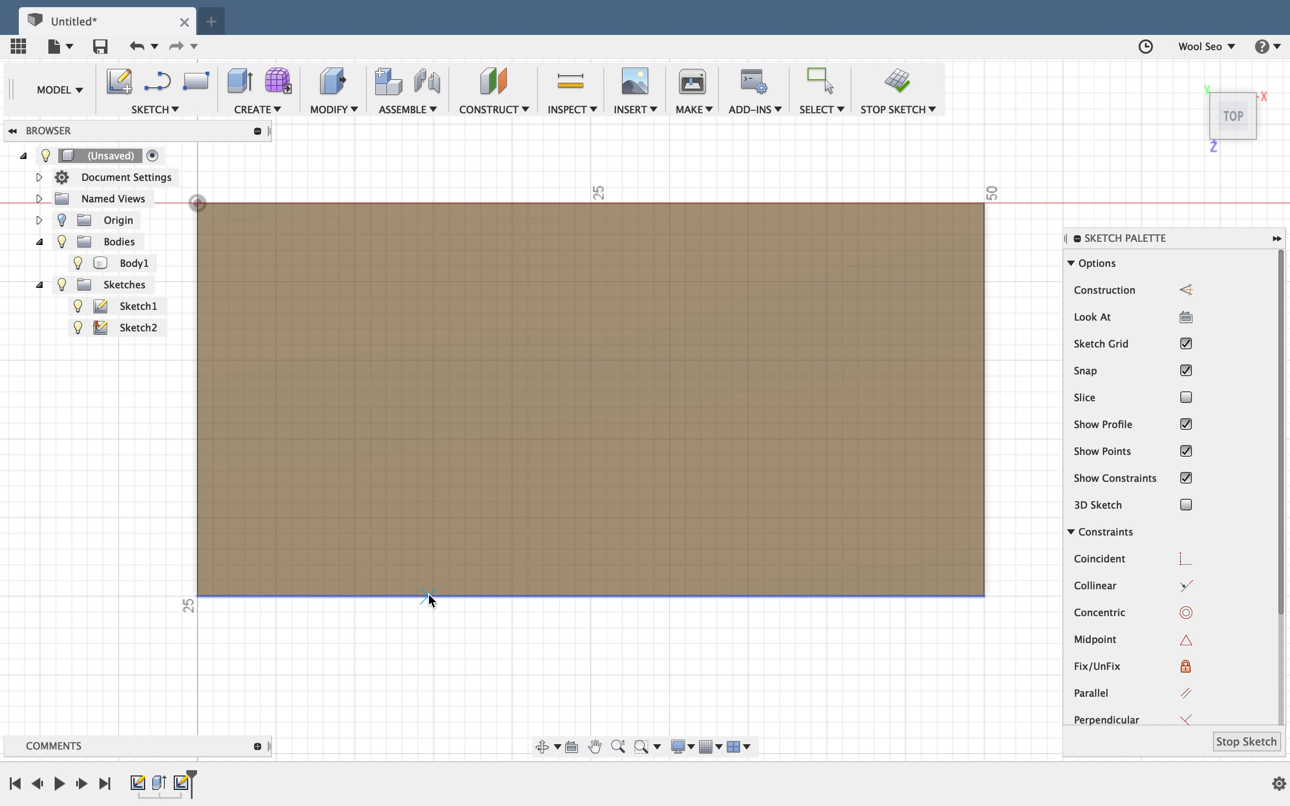
click(324, 550)
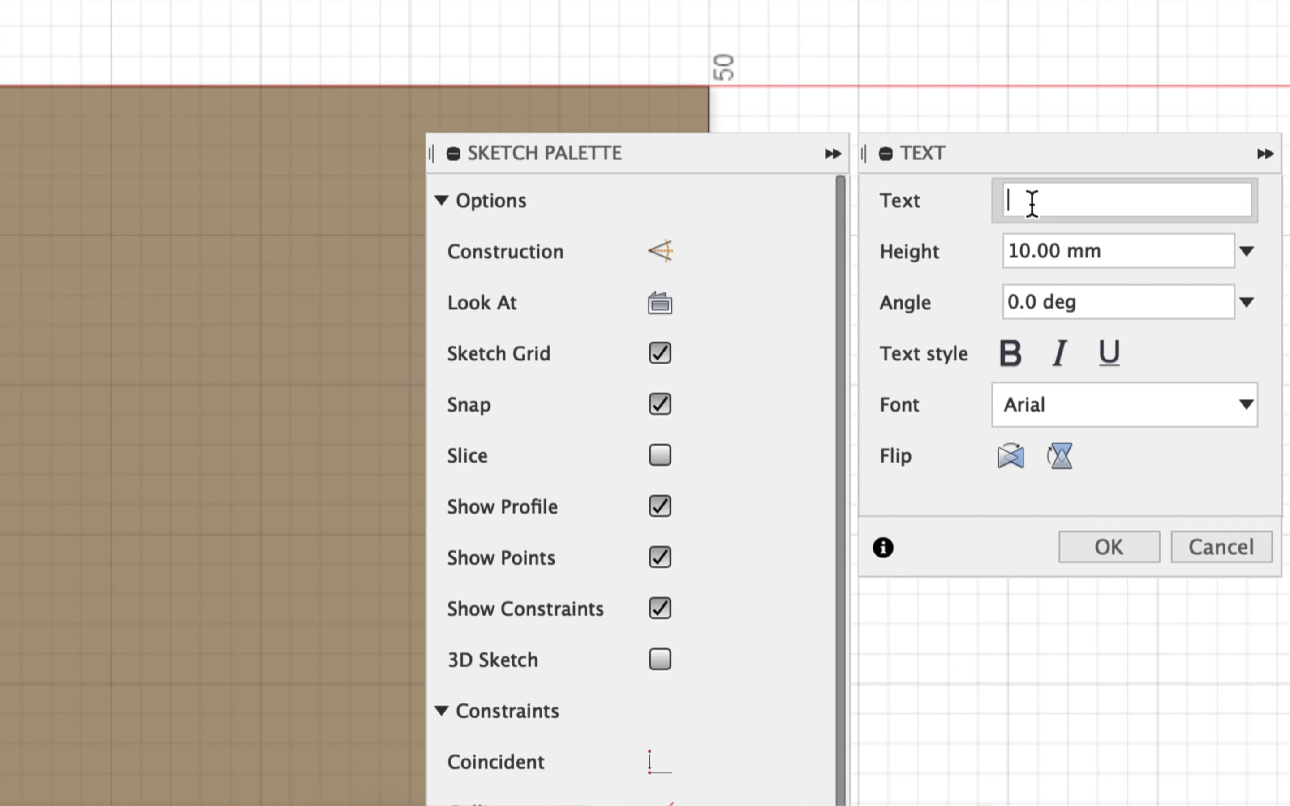
Enter the account holder's first name as the sketch text, and set its angle to 180°.
text(ㅉ)
key(BackSpace)
text(Wool)
triple_click(1126, 265)
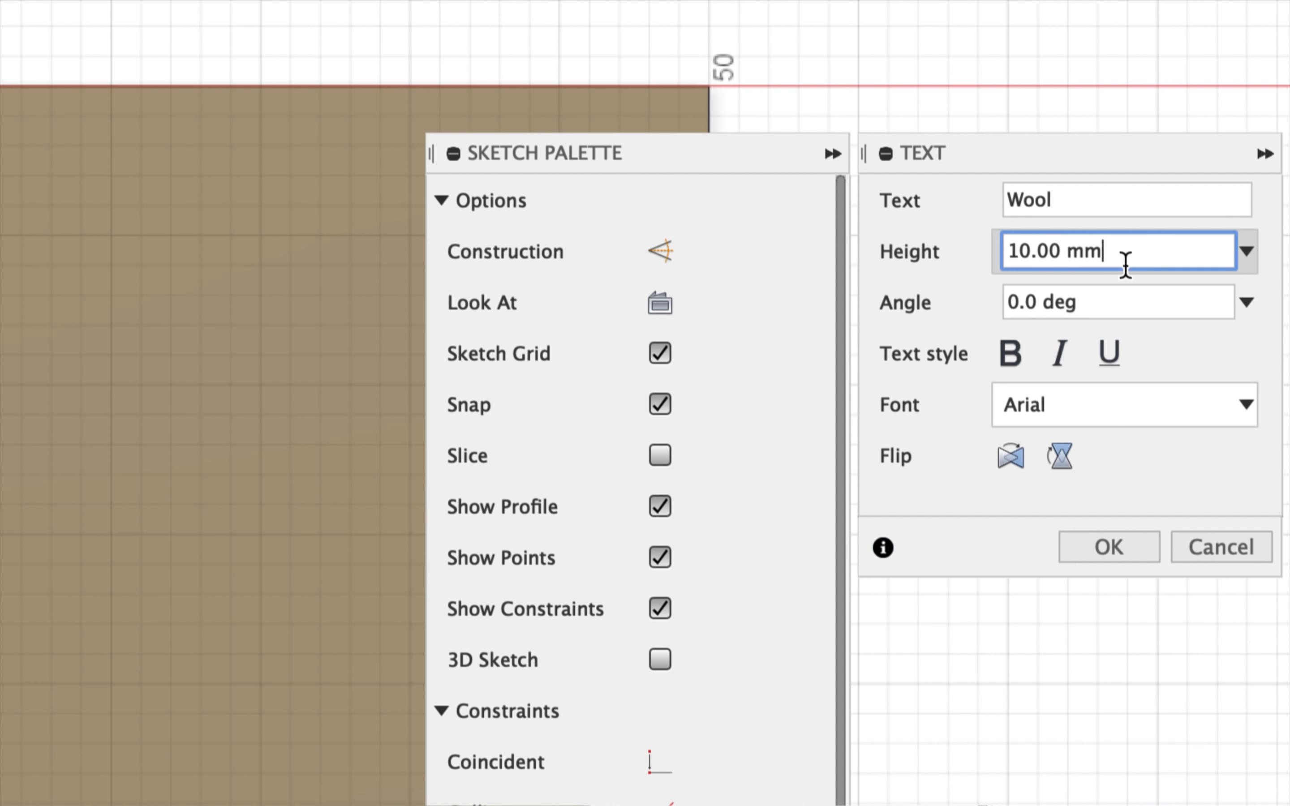
click(1124, 305)
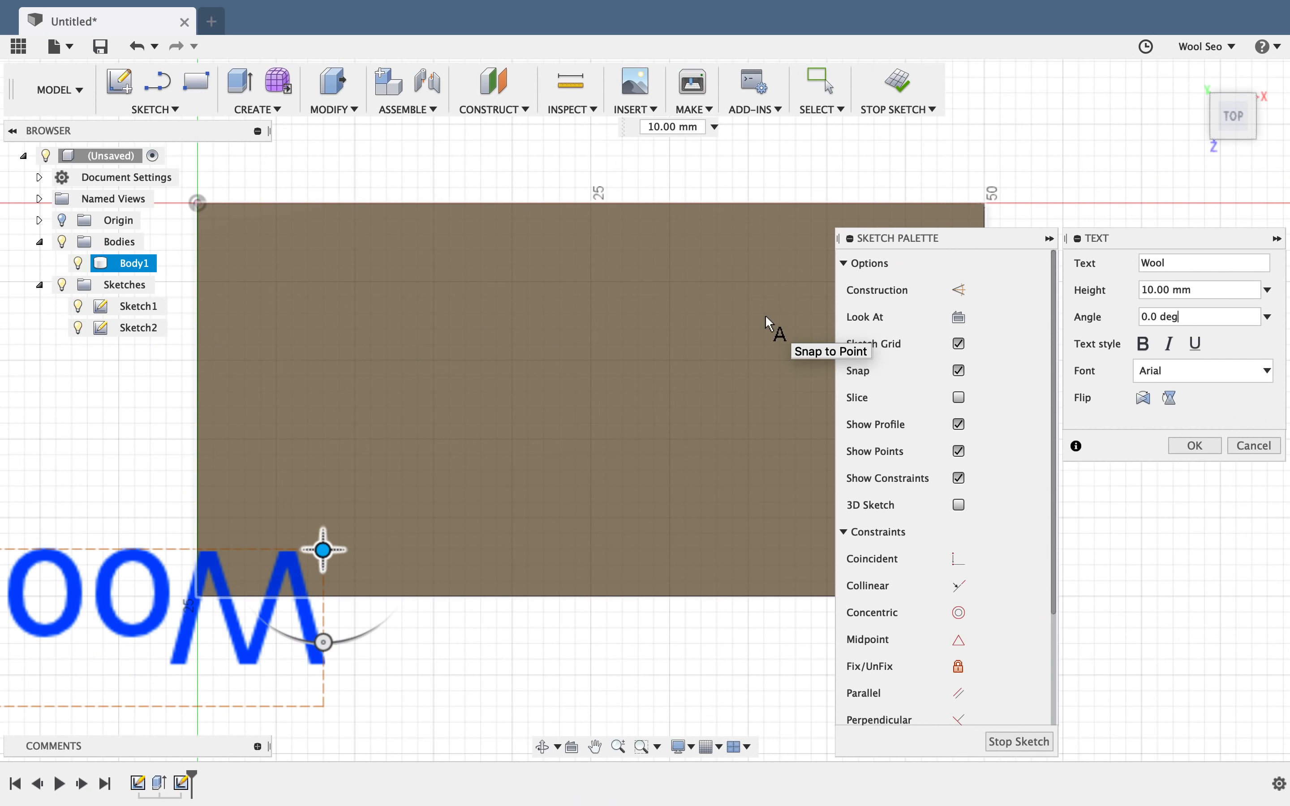
click(1196, 319)
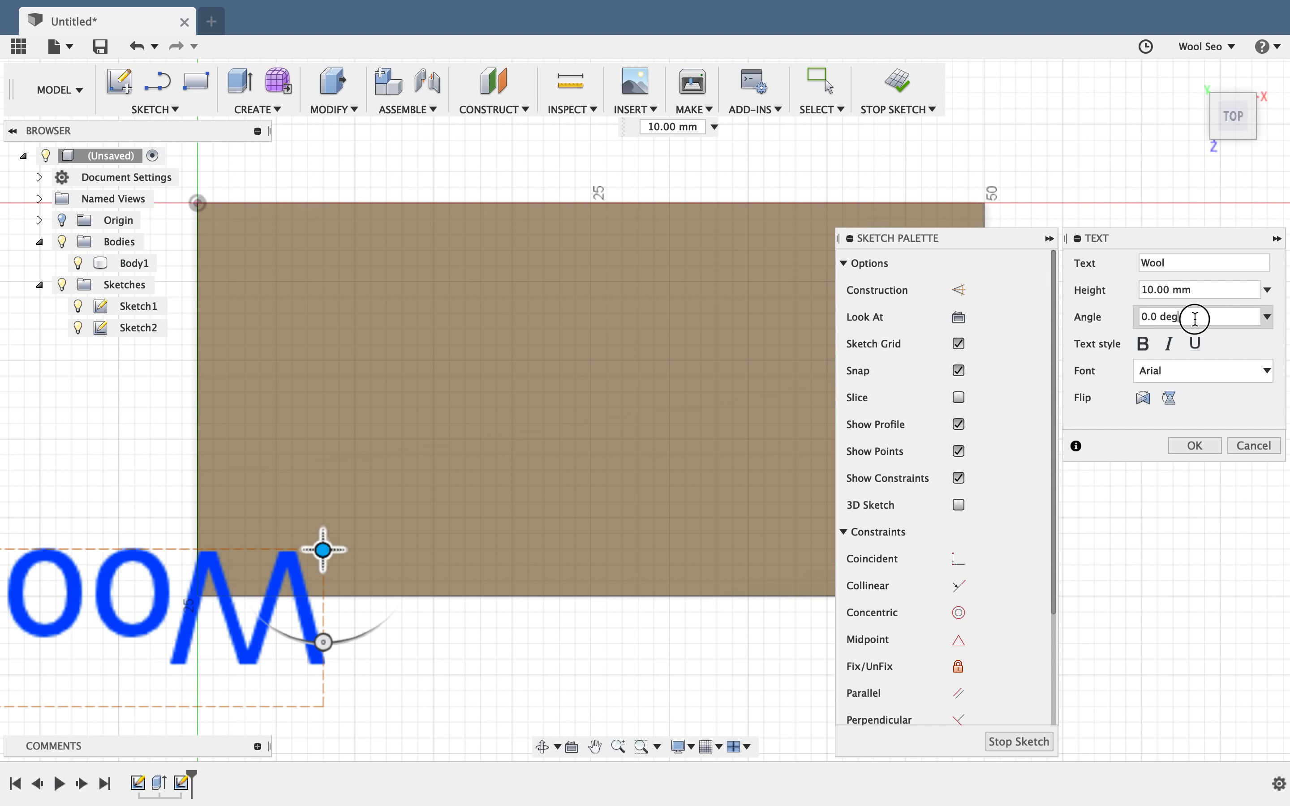
triple_click(1195, 319)
text(180)
key(Return)
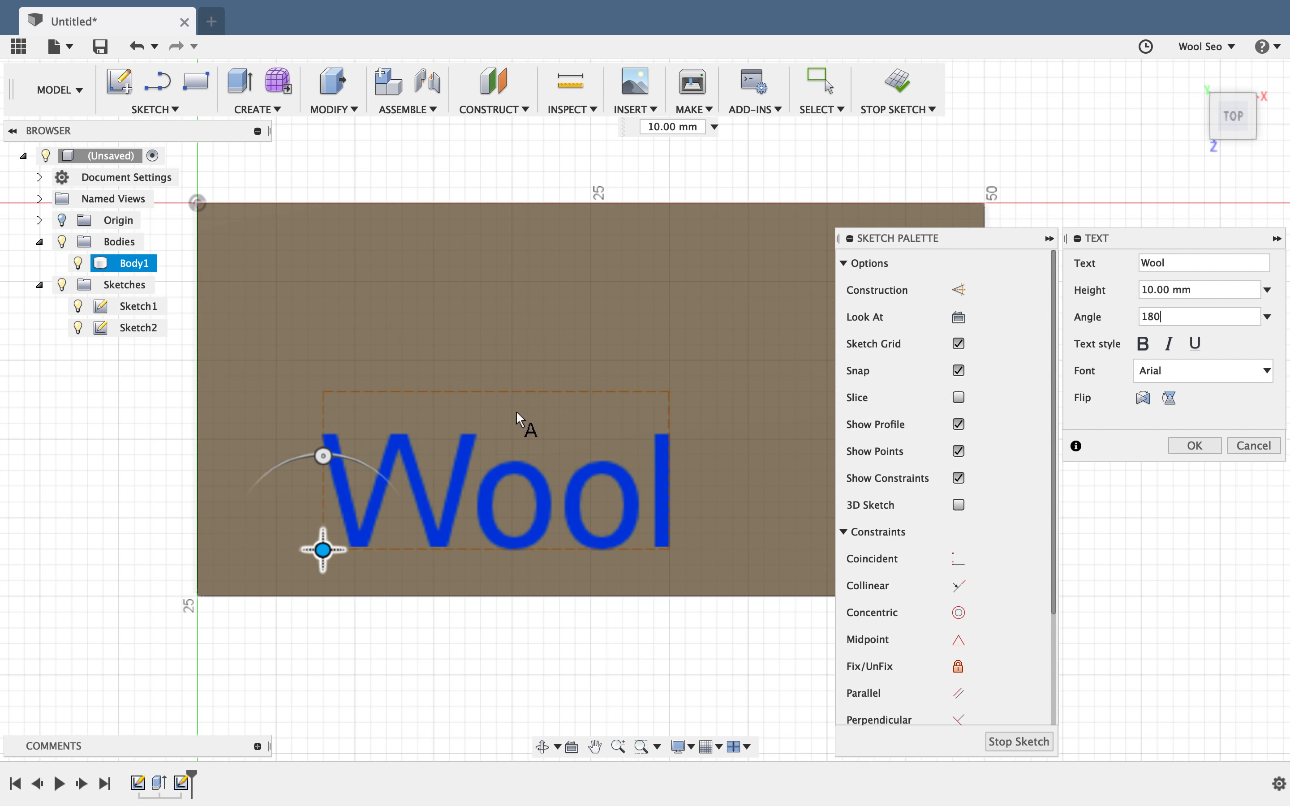
Try rotating the text to 175° with its rotation handle, and return it to 180°.
click(324, 457)
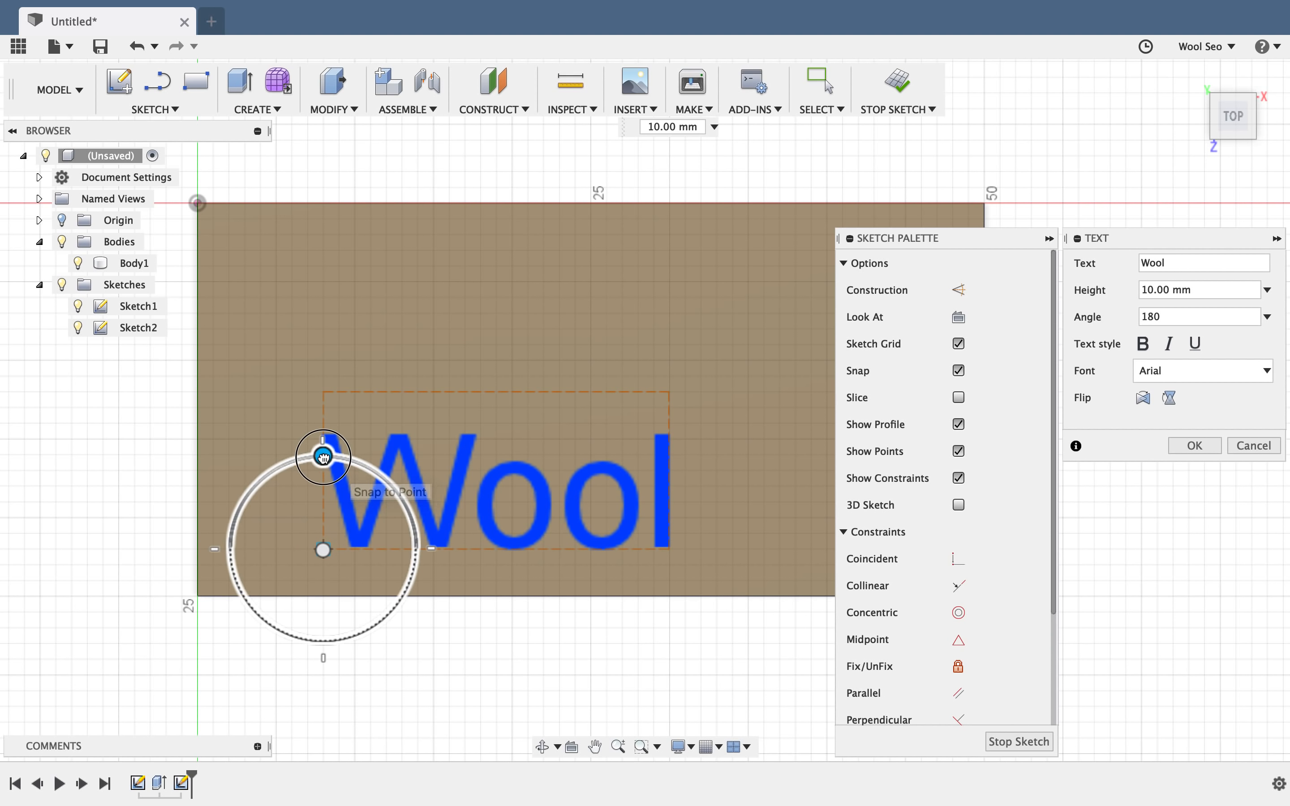
drag(324, 457, 331, 457)
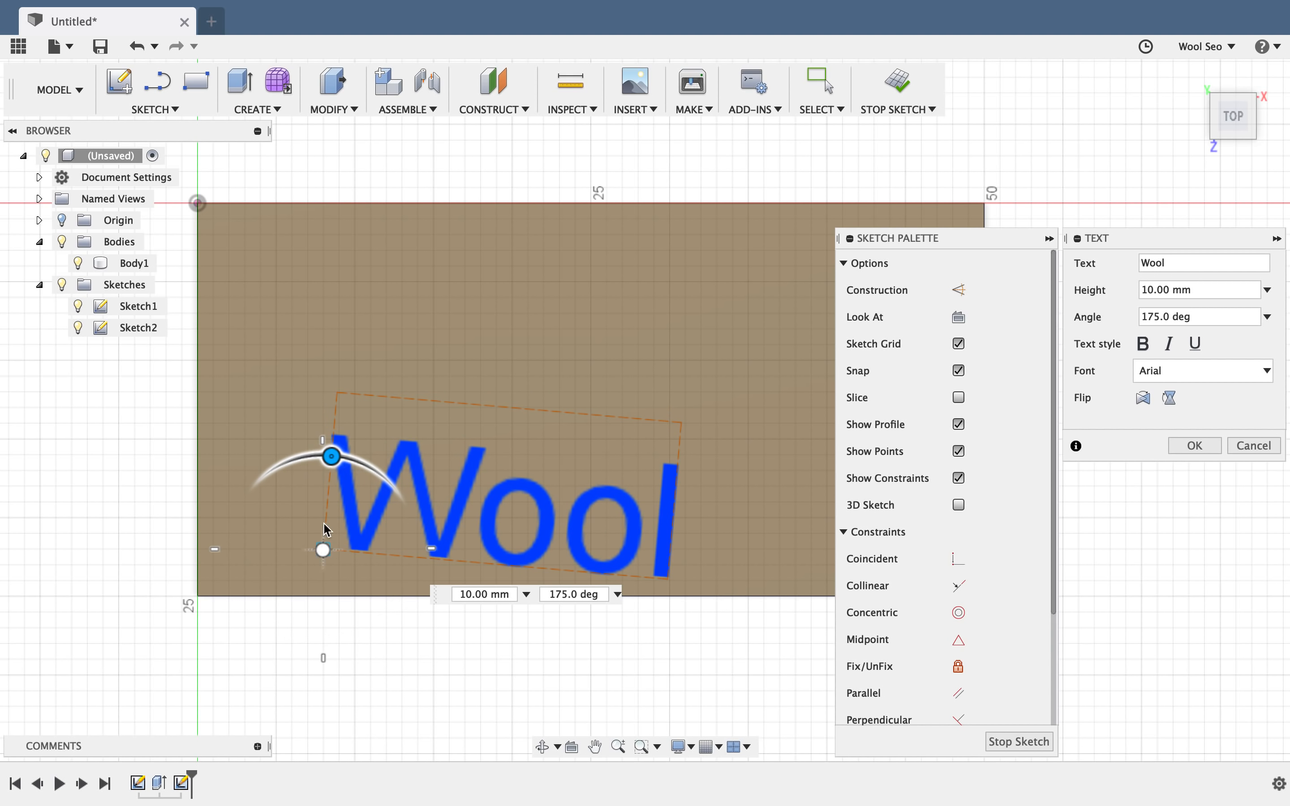
mouse_move(331, 456)
mouse_down()
mouse_move(275, 470)
mouse_move(238, 530)
mouse_move(363, 490)
mouse_move(384, 526)
mouse_move(300, 454)
mouse_move(280, 456)
mouse_move(323, 454)
mouse_up()
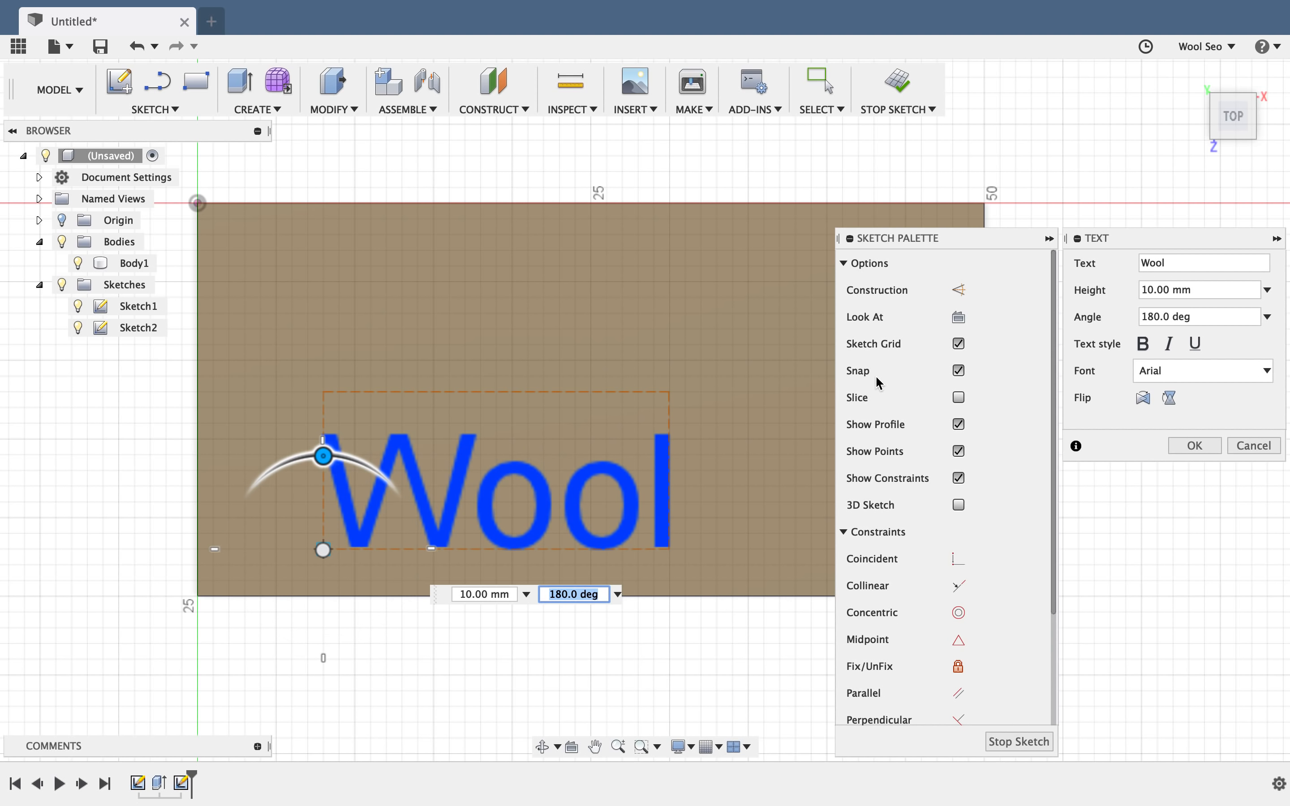
Increase the text height to 20 mm, trying 15 mm first, and shift the text toward the plate's left edge.
click(1190, 288)
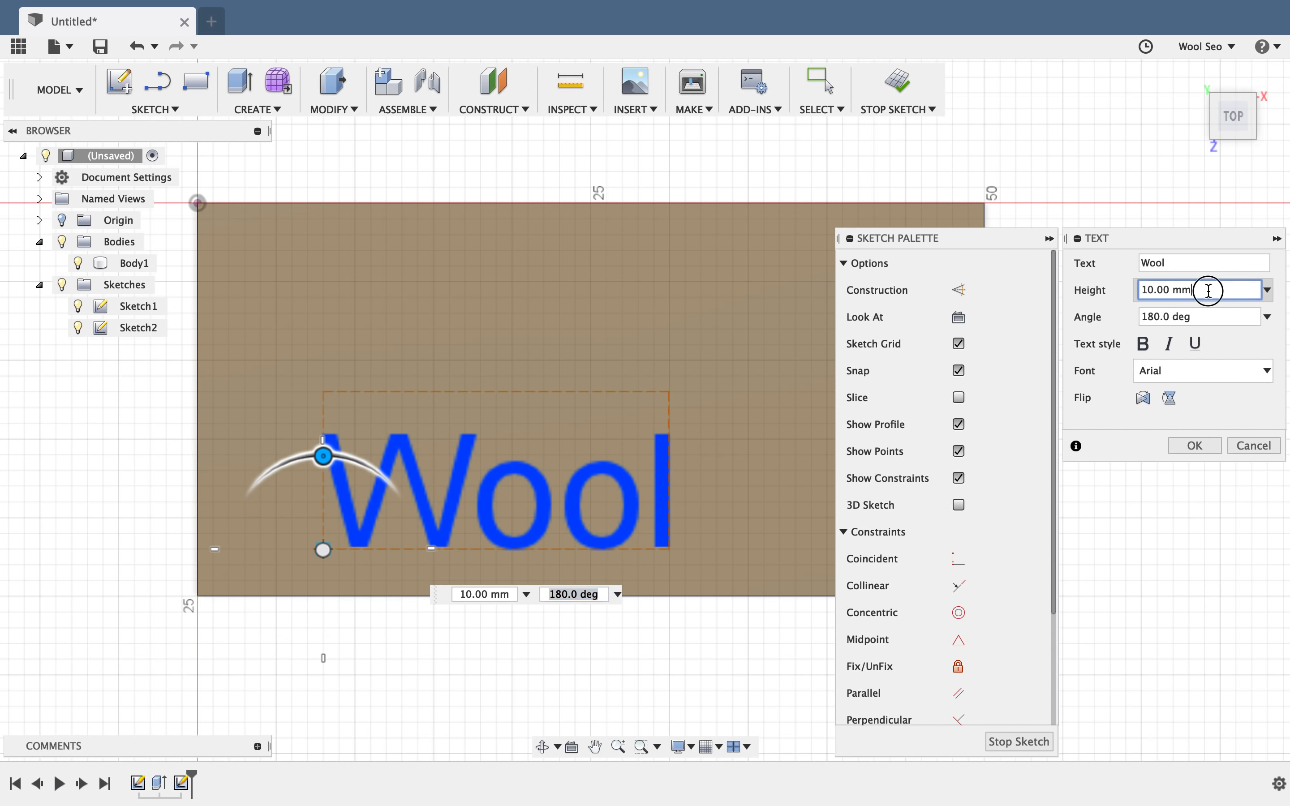
text(15)
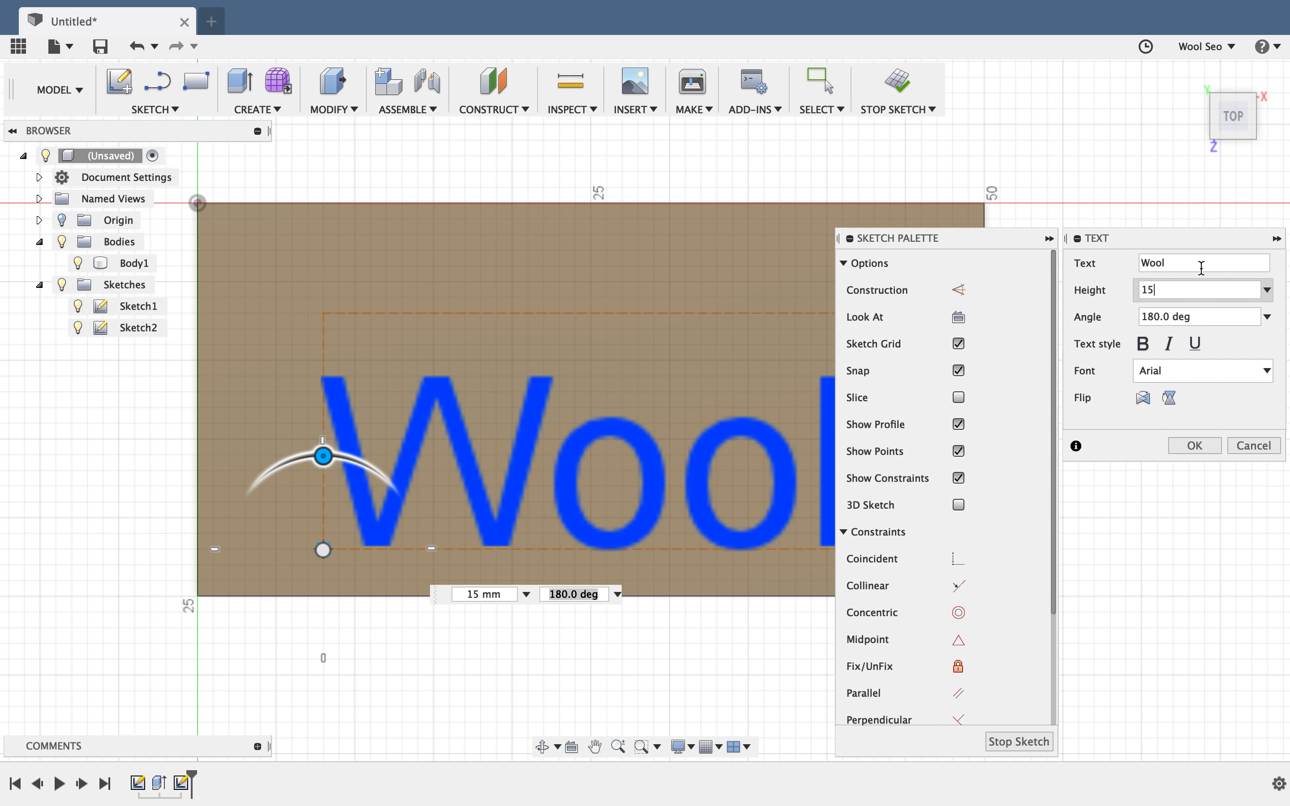
click(1048, 241)
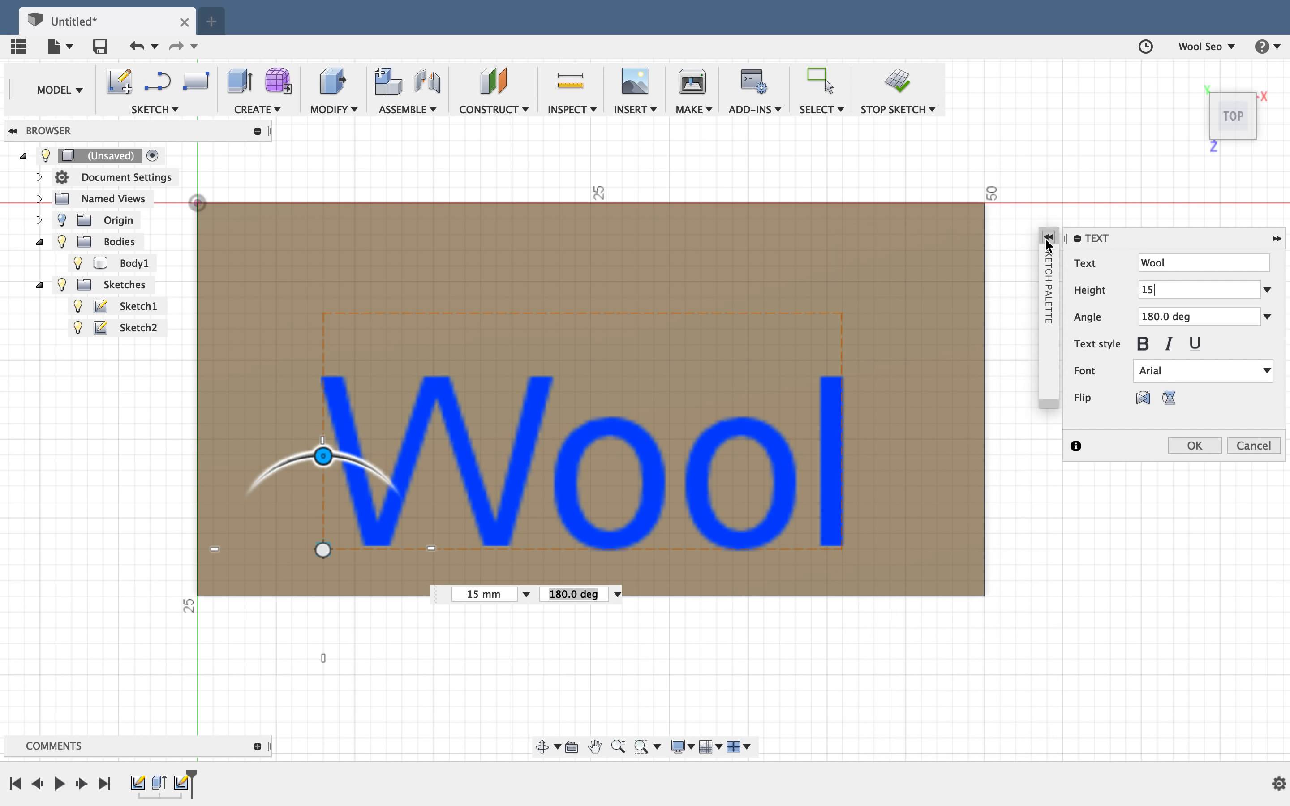
double_click(1203, 297)
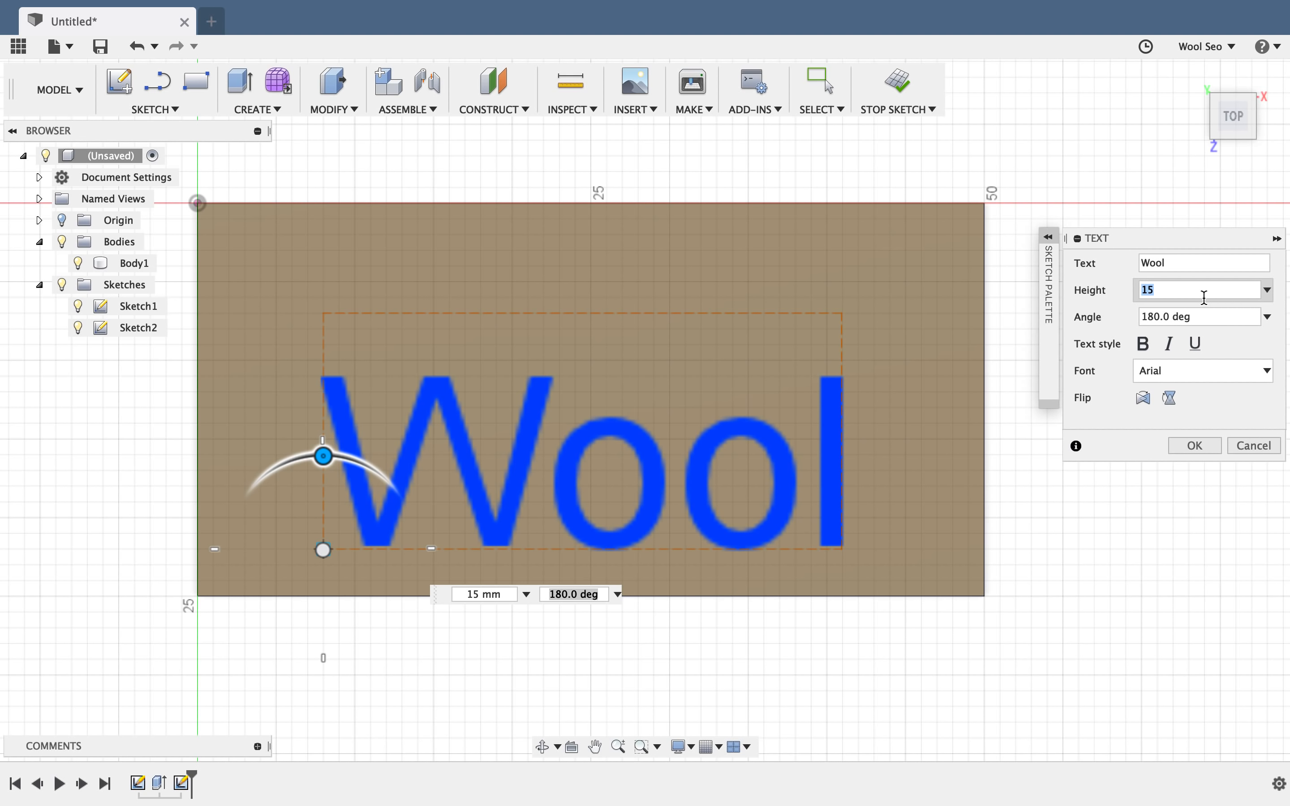
text(20)
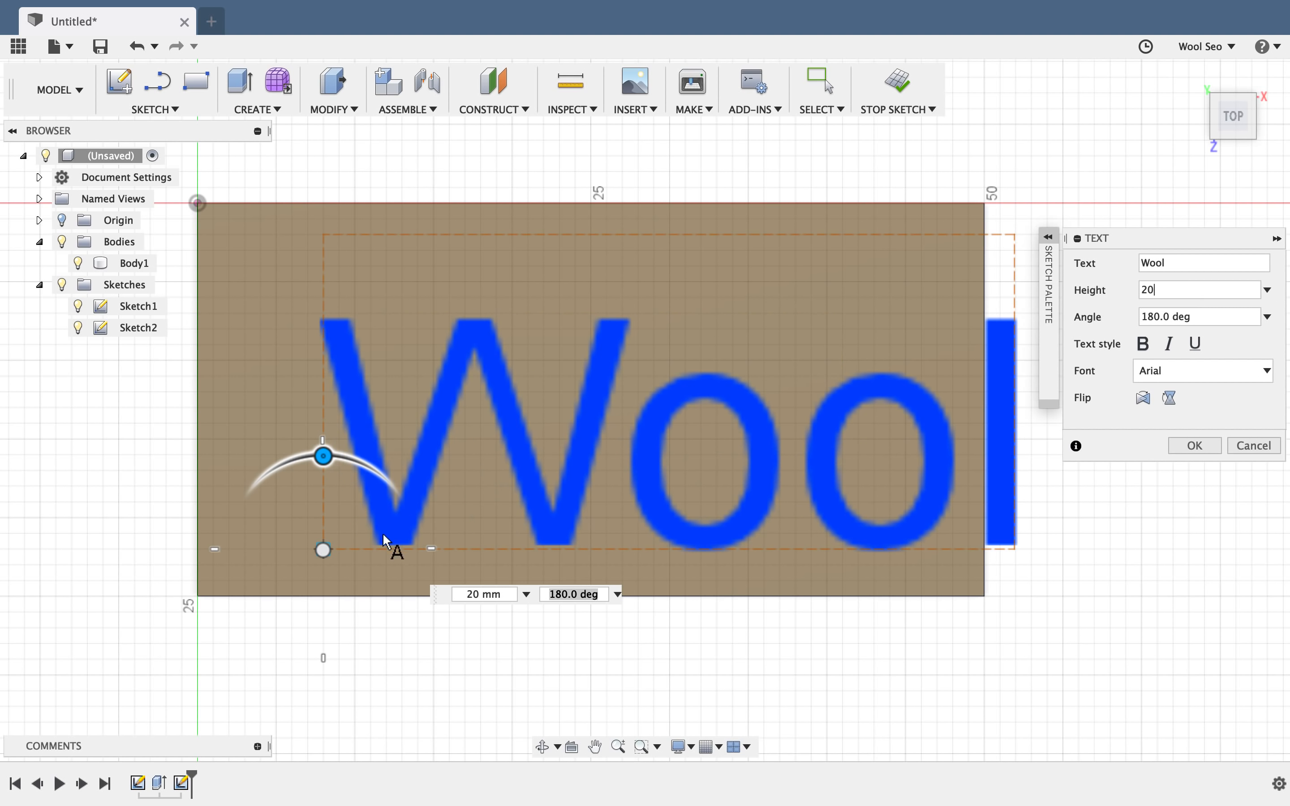
click(324, 551)
drag(323, 551, 266, 549)
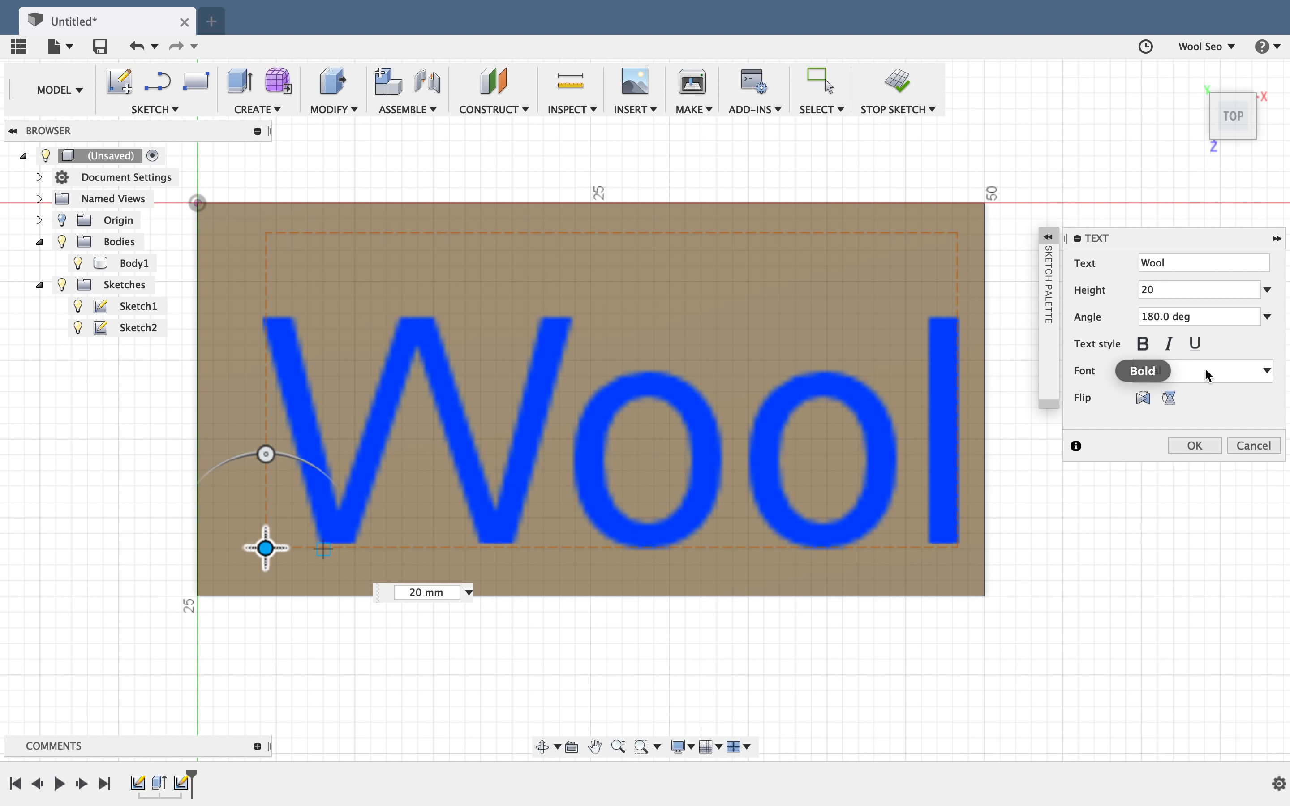
Try the Arial Black font on the text, and switch back to Arial.
click(1270, 372)
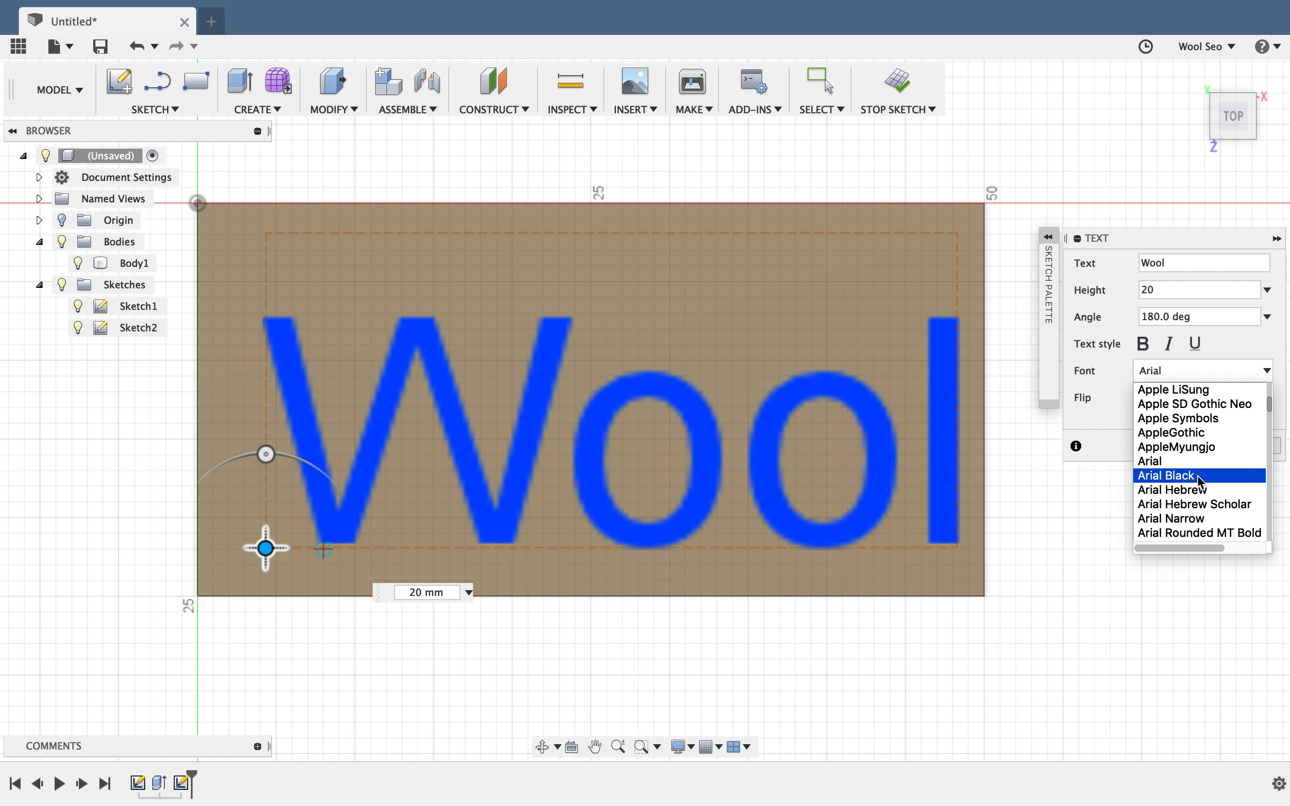
click(1198, 477)
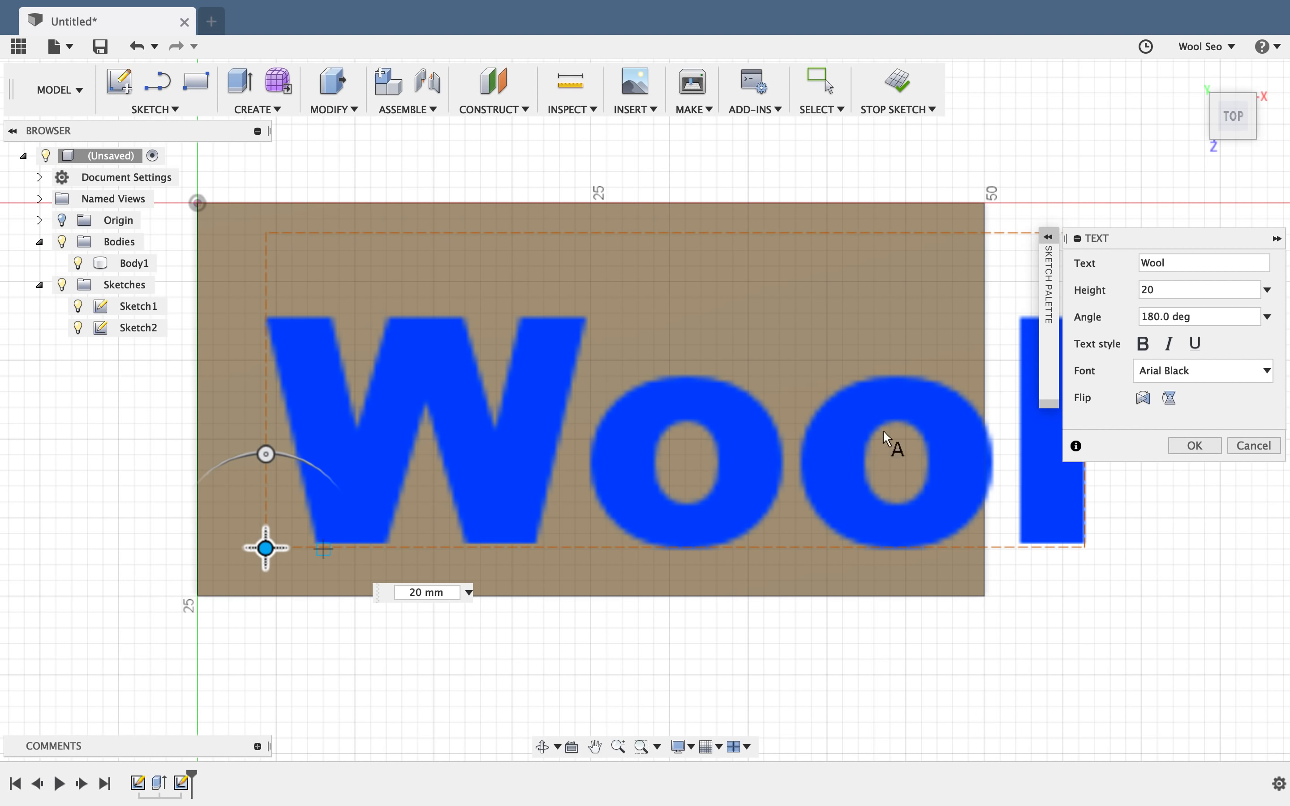
click(1251, 373)
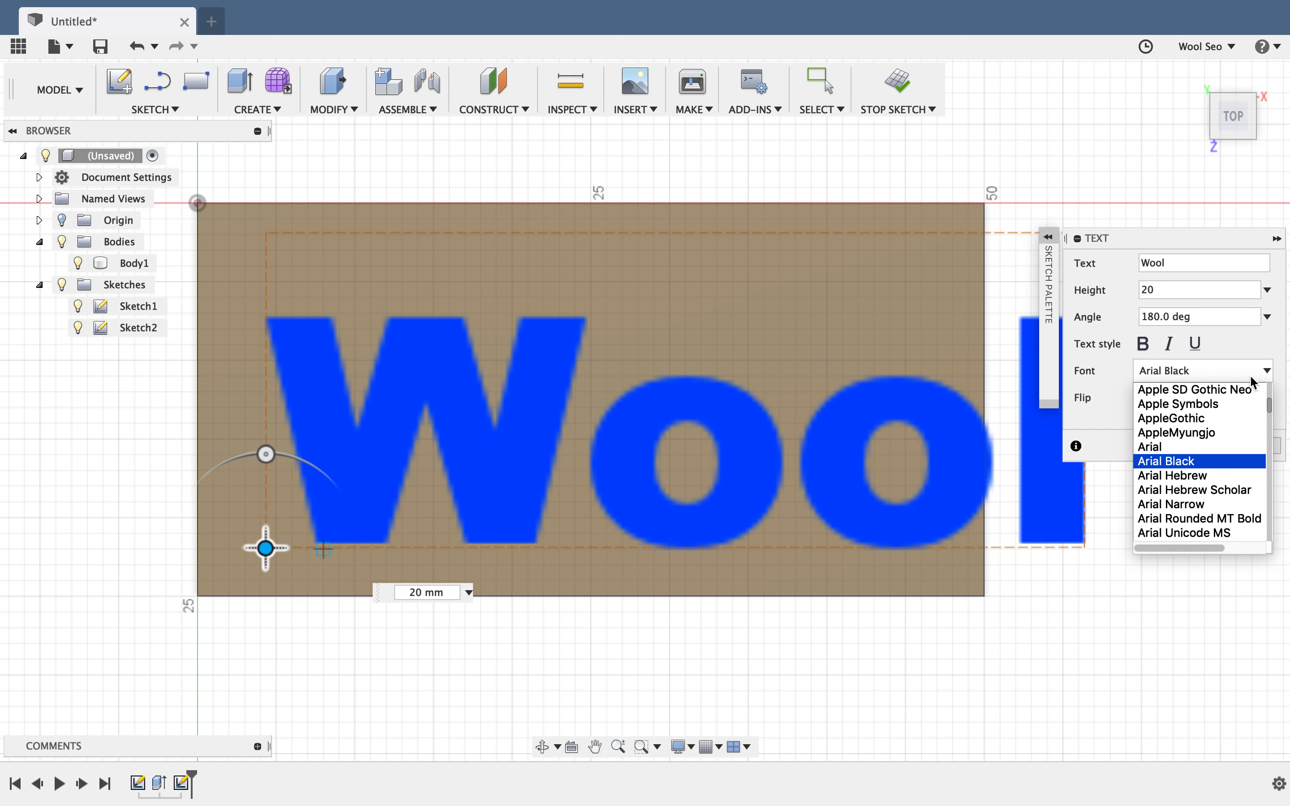
click(1202, 448)
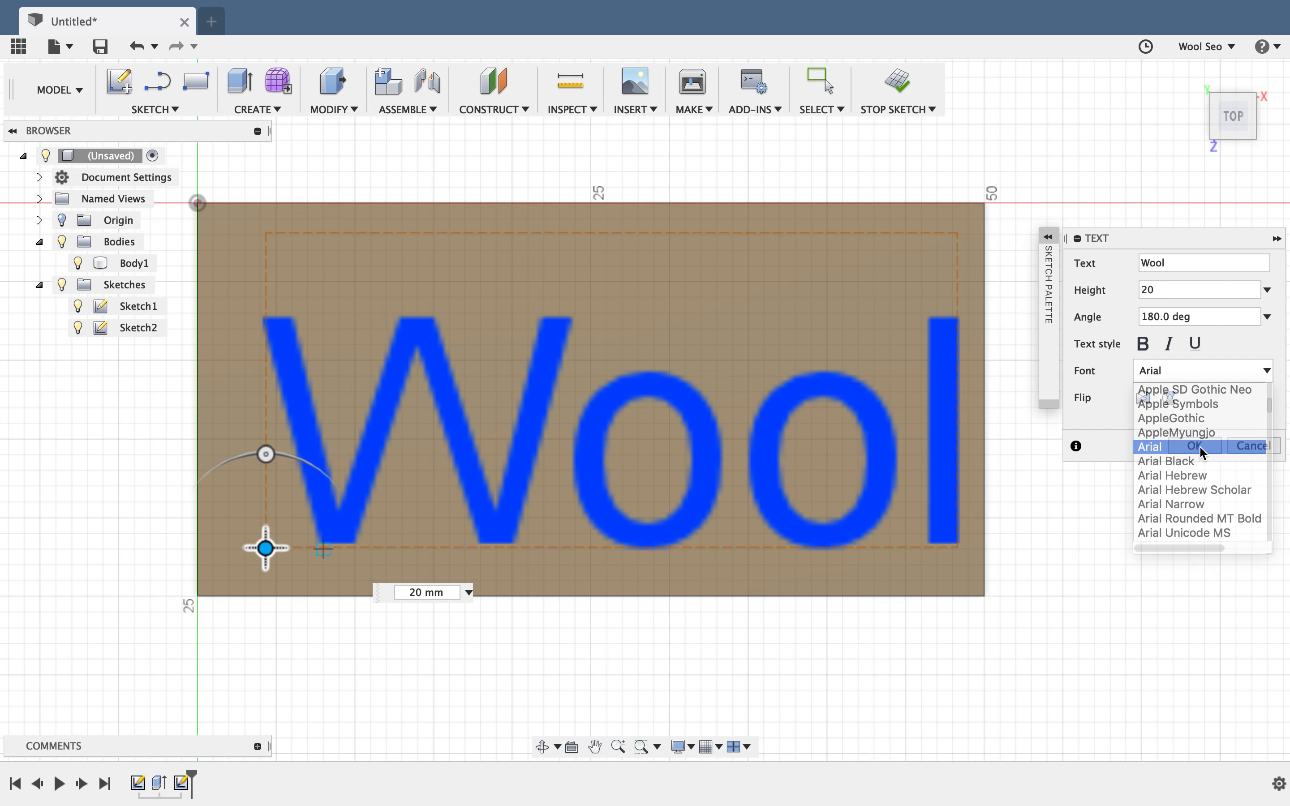
Make the text bold and reposition it to fit within the plate's outline, completing the text.
click(1144, 345)
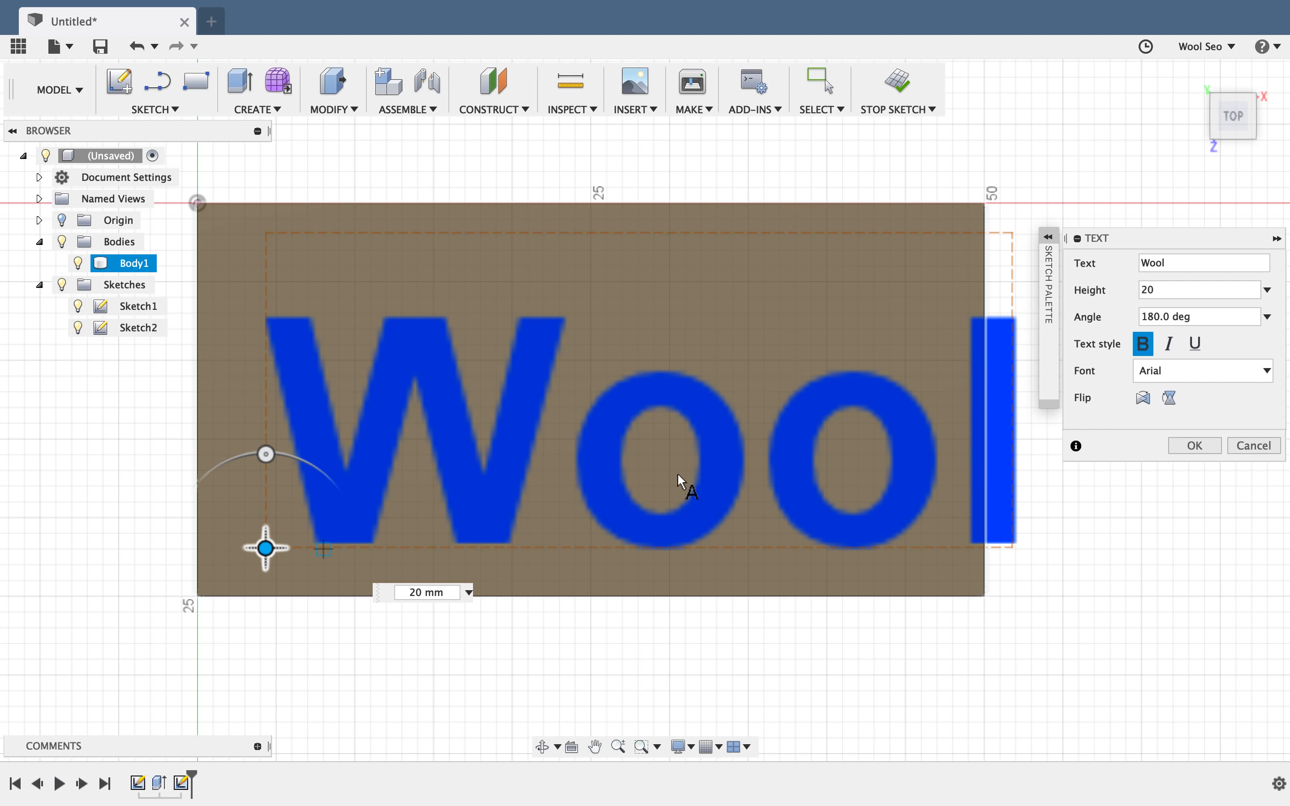
drag(265, 548, 221, 529)
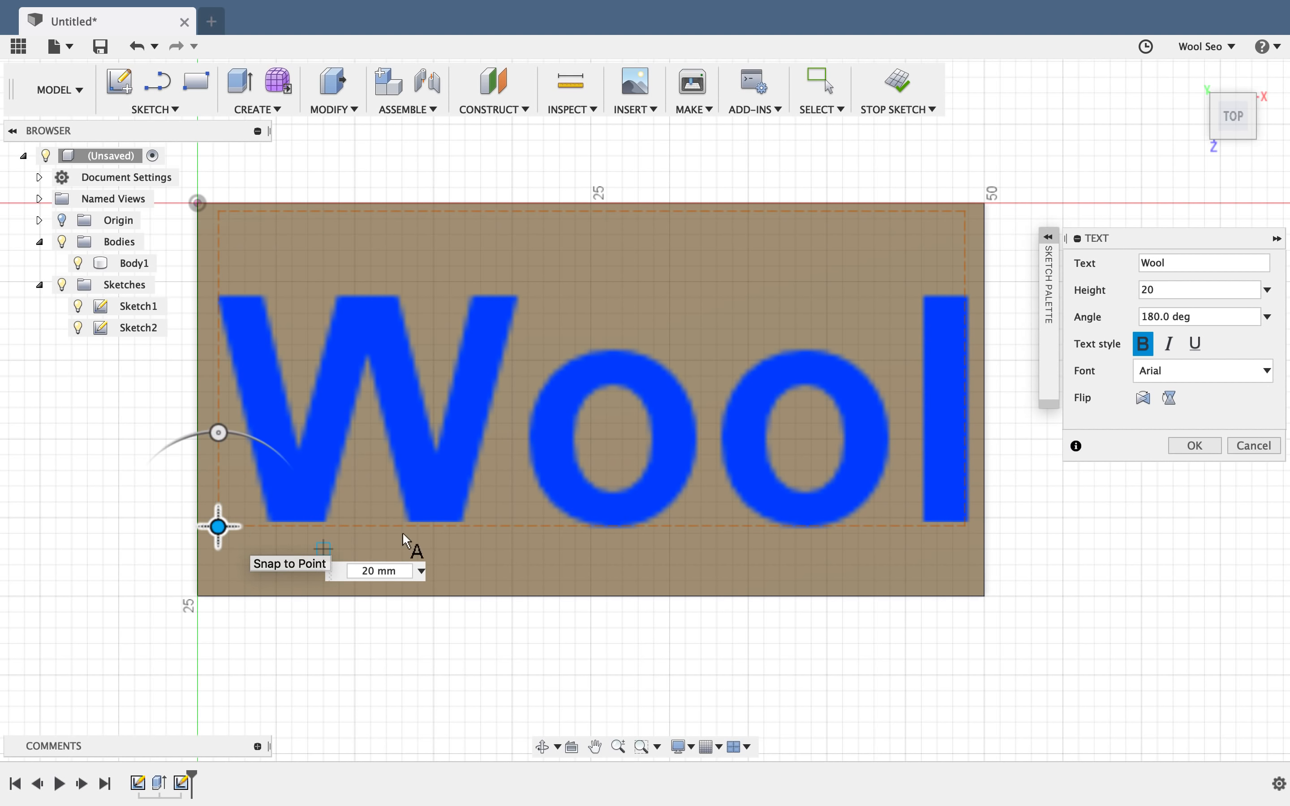
click(1187, 451)
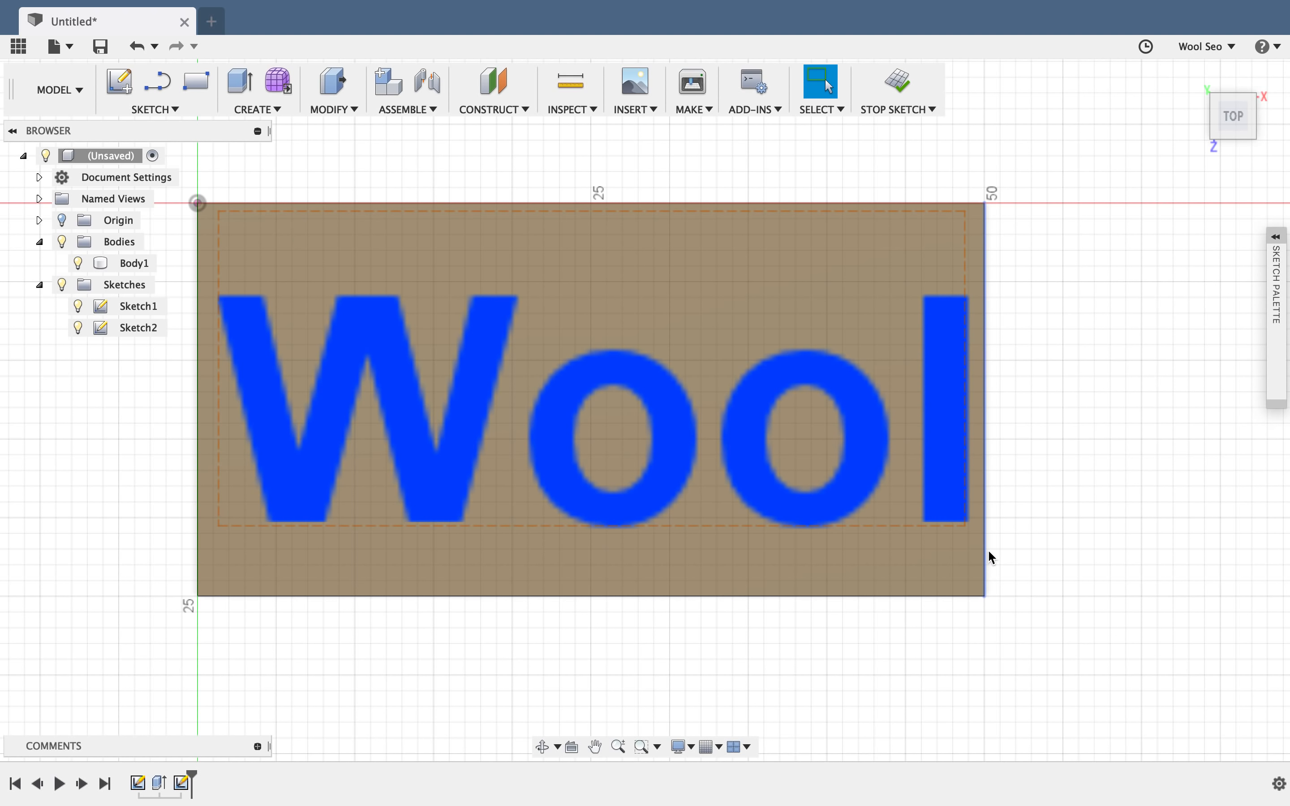
Finish the text sketch and extrude the whole text 2 mm, joining it to the plate.
shift+middle_drag(886, 375, 871, 302)
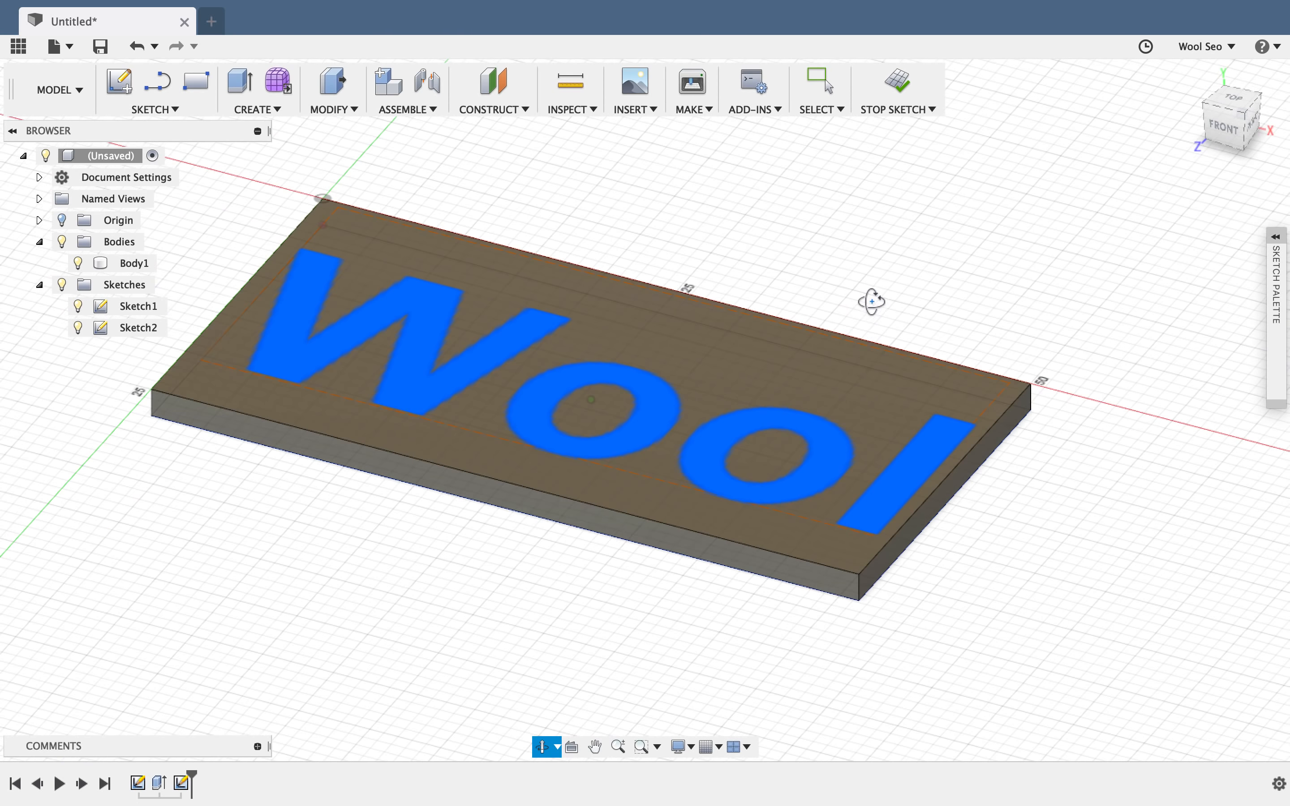
click(900, 89)
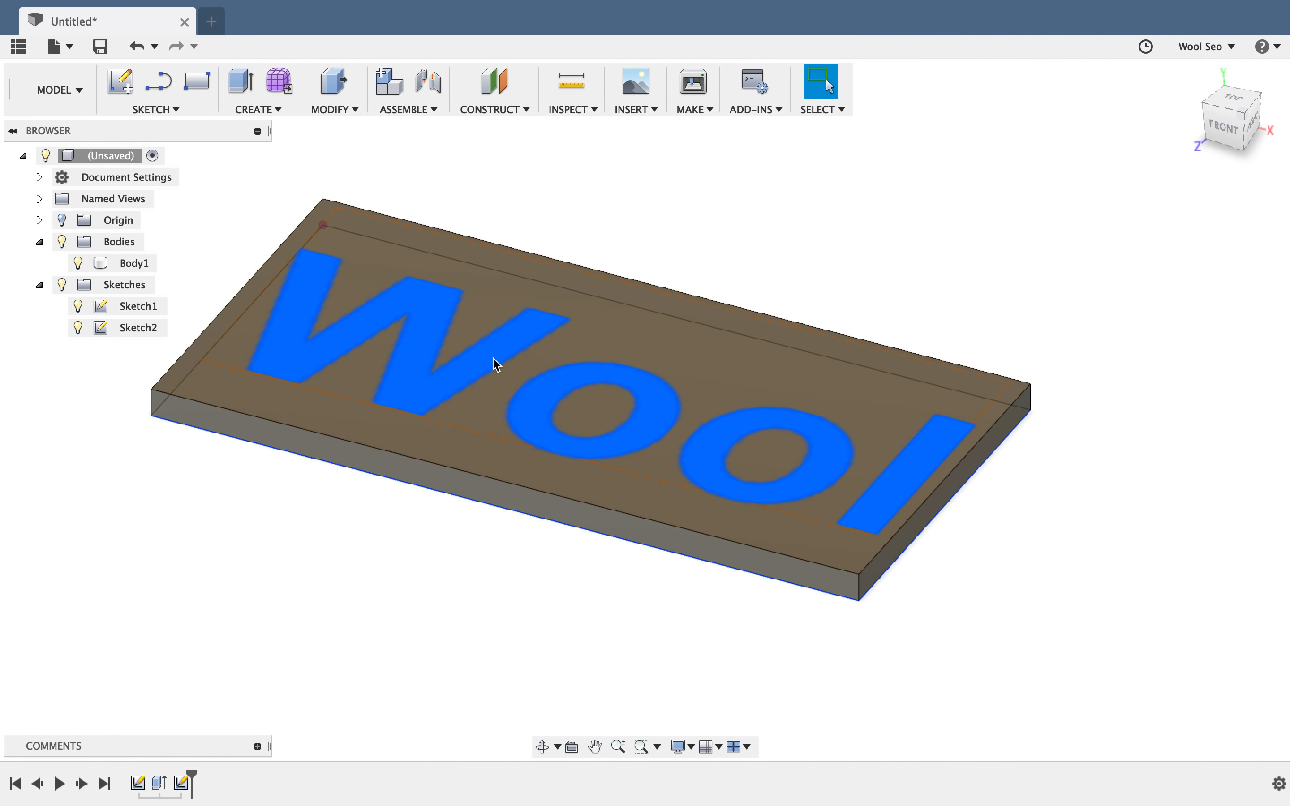
mouse_move(365, 406)
shift+middle_down()
mouse_move(394, 401)
mouse_move(396, 413)
mouse_move(395, 401)
shift+middle_up()
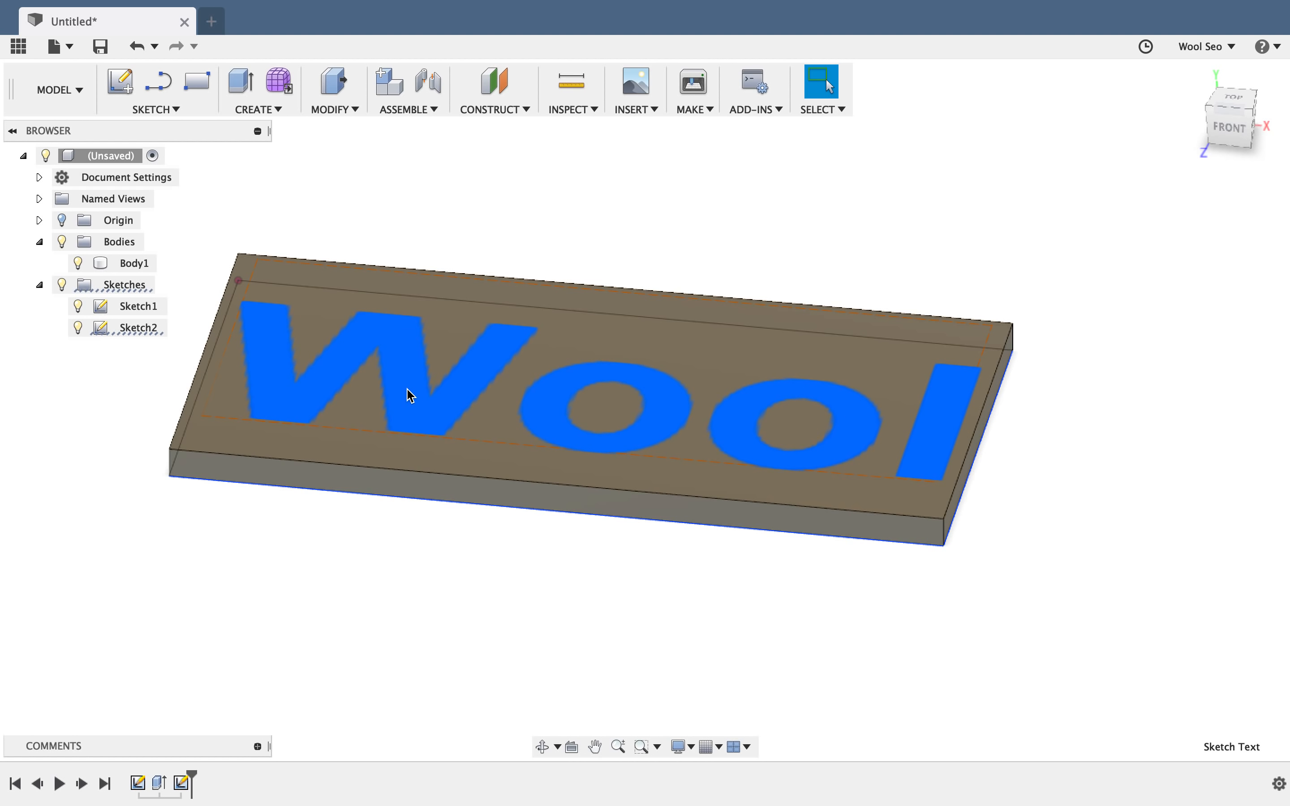
right_click(410, 395)
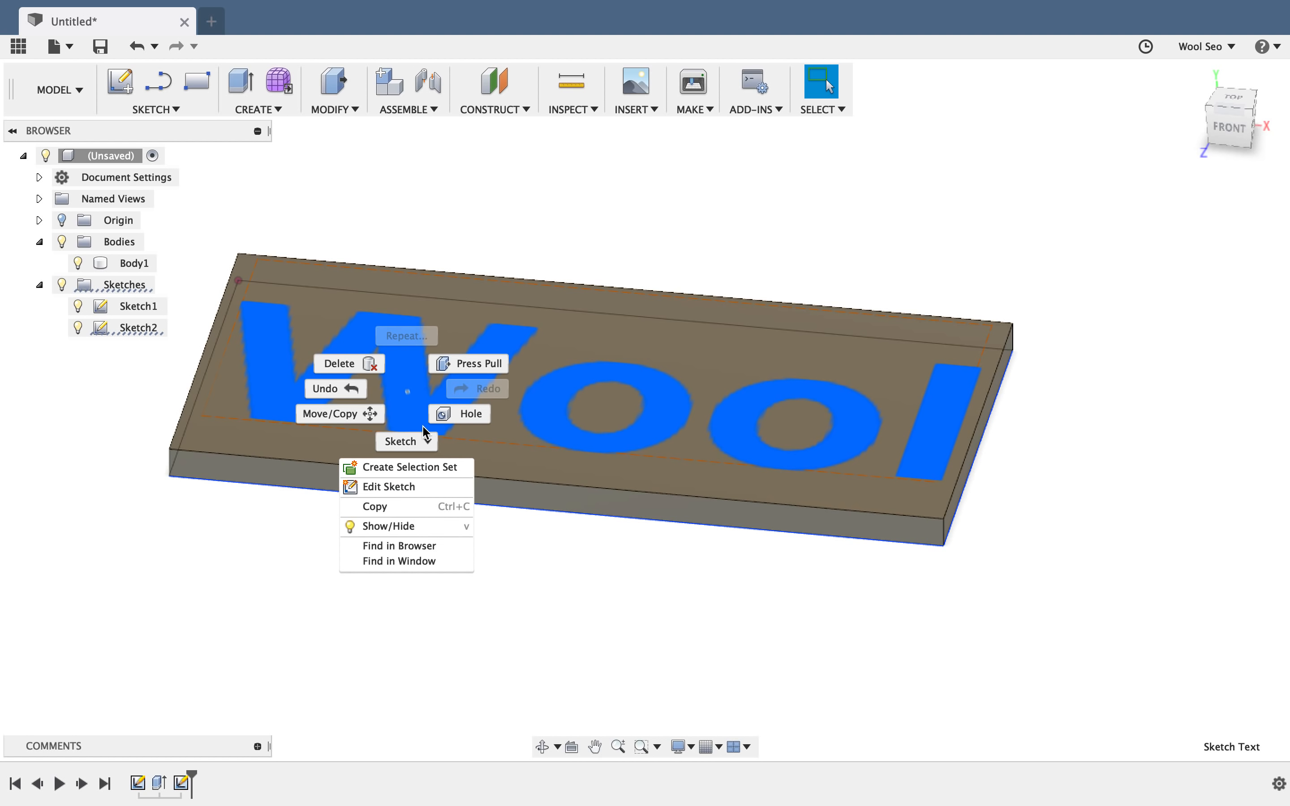
click(479, 367)
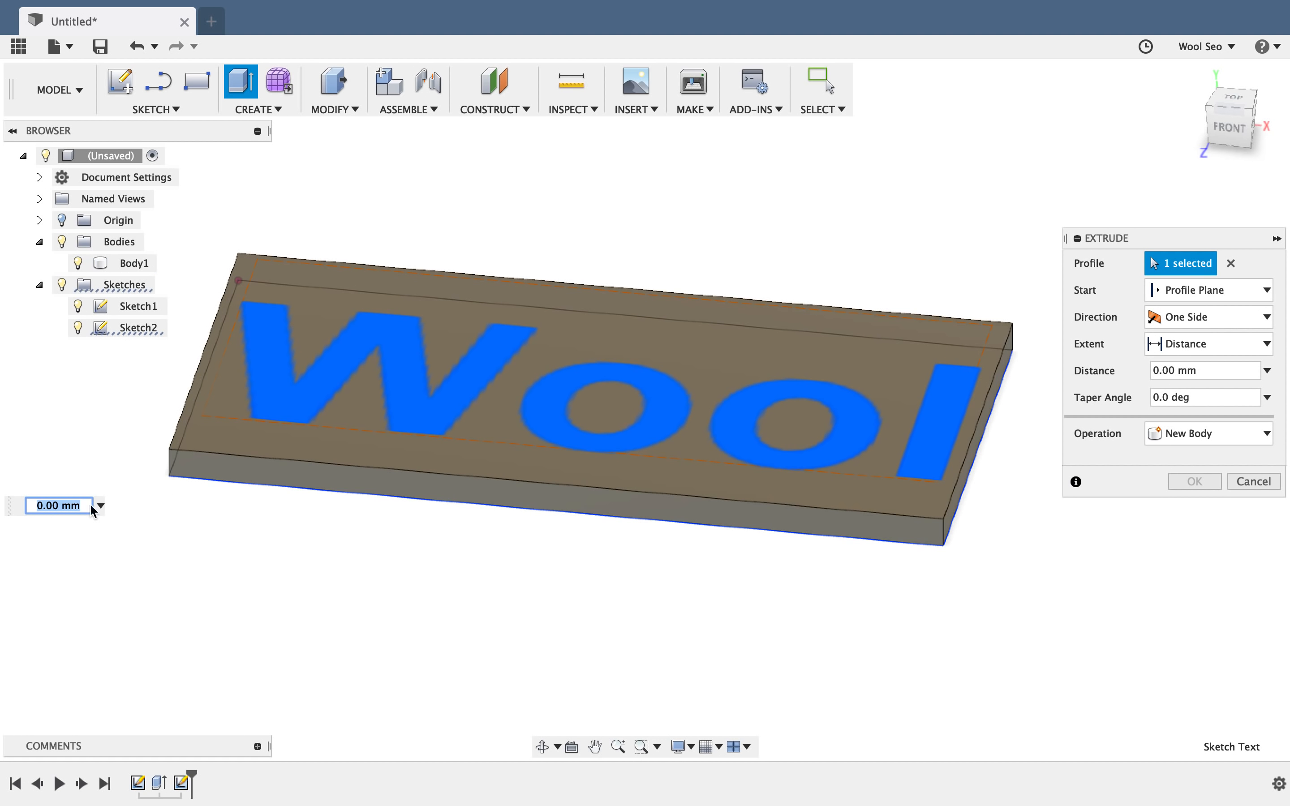
click(50, 508)
triple_click(50, 508)
text(2)
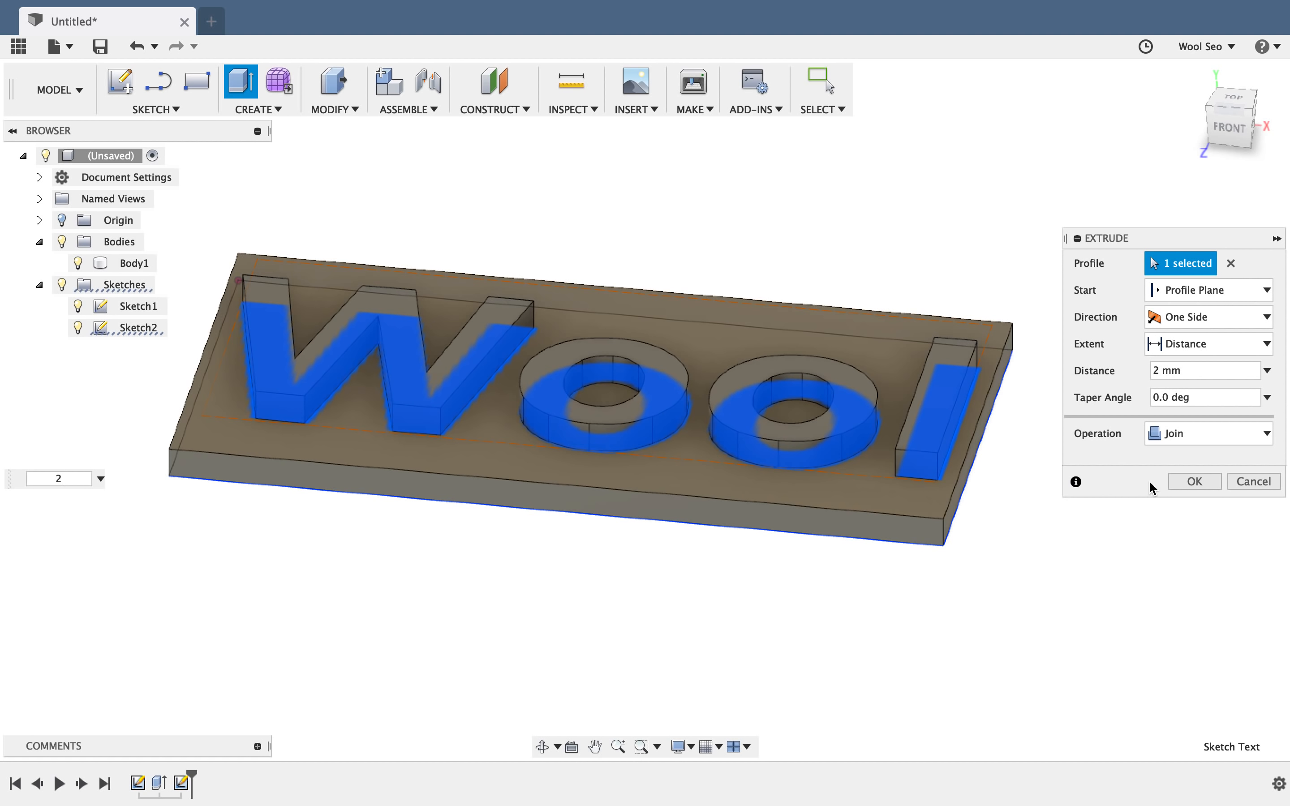
click(1196, 482)
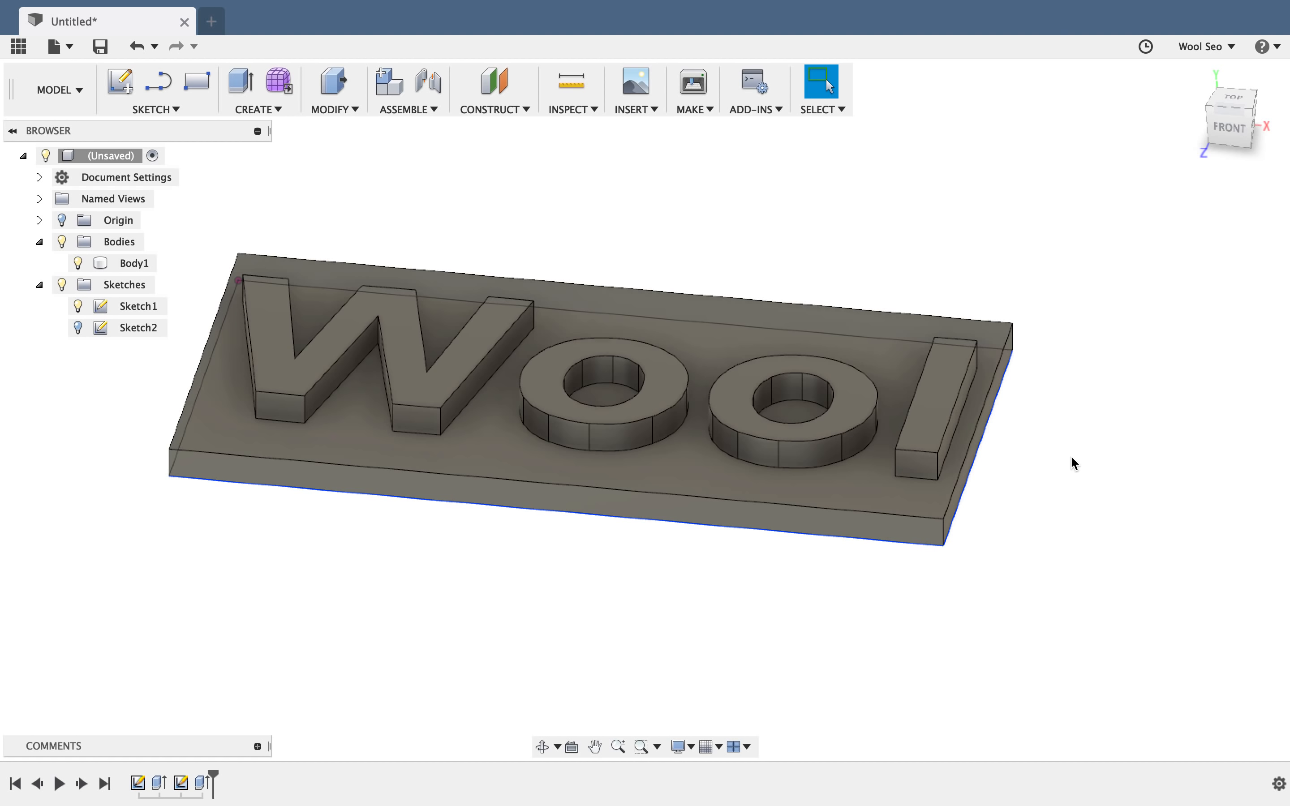
Undo the extrusion of the whole text.
key(super+z)
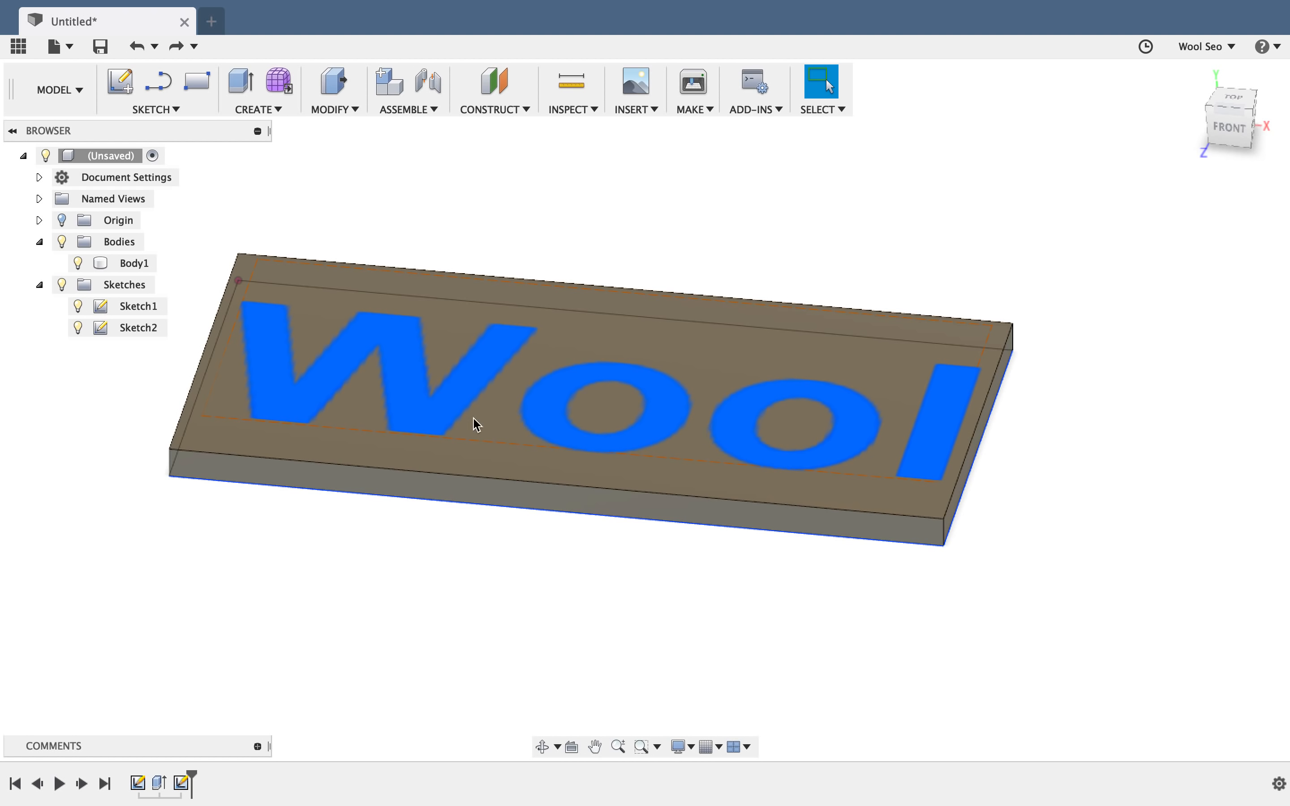
right_click(438, 423)
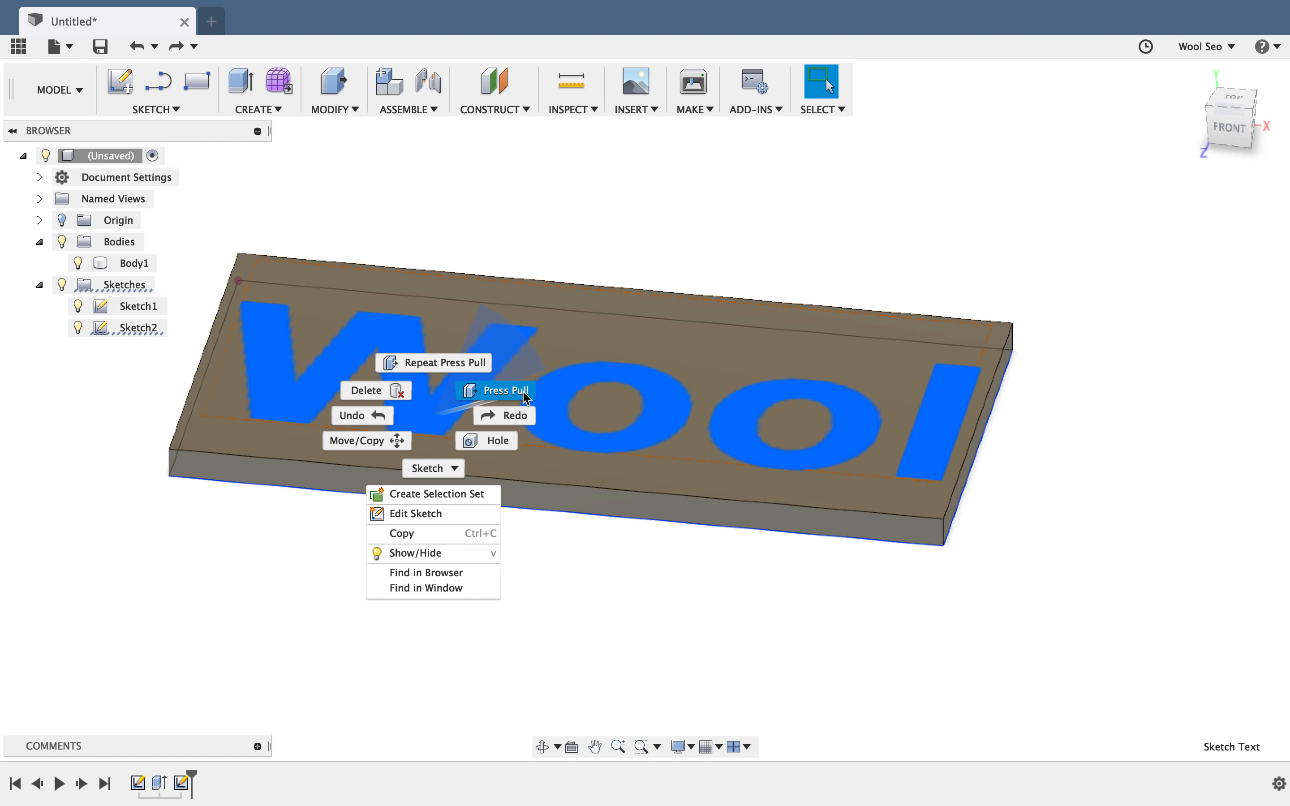
click(444, 415)
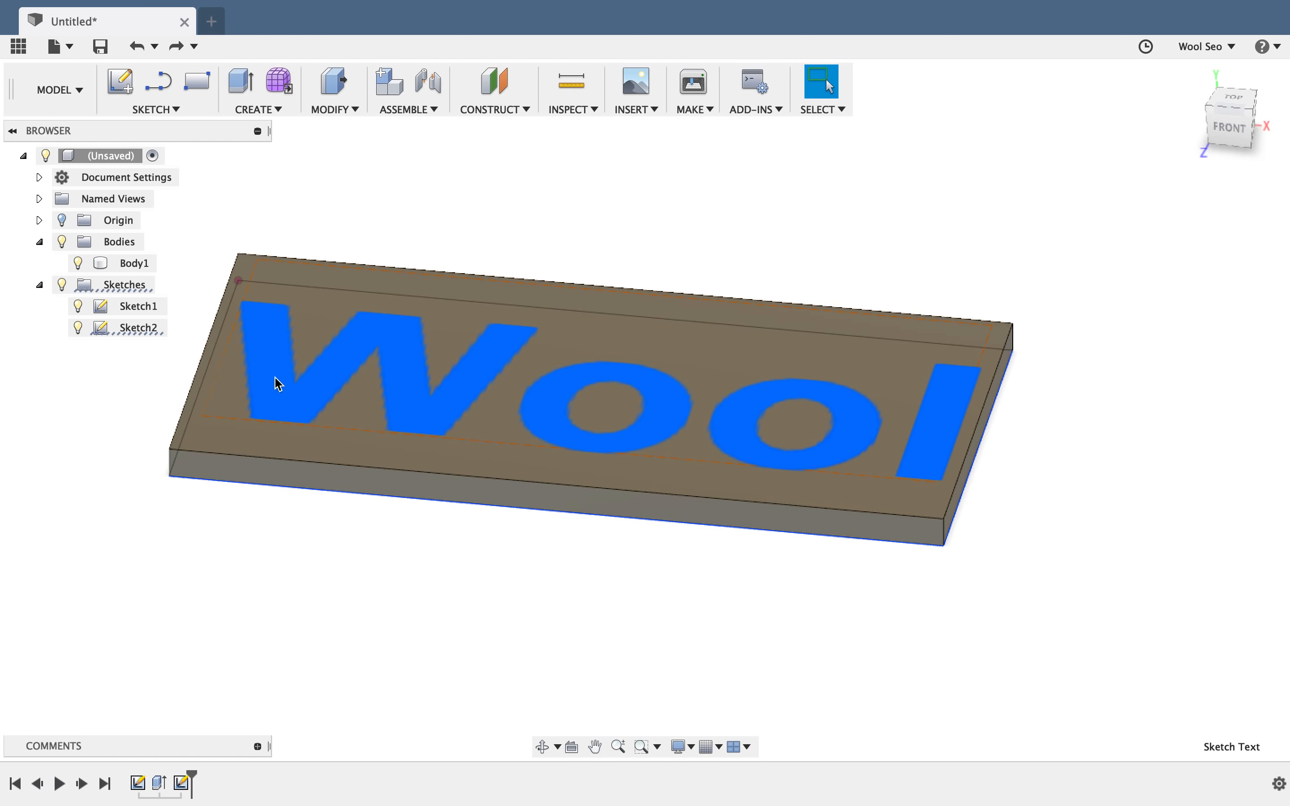
click(134, 328)
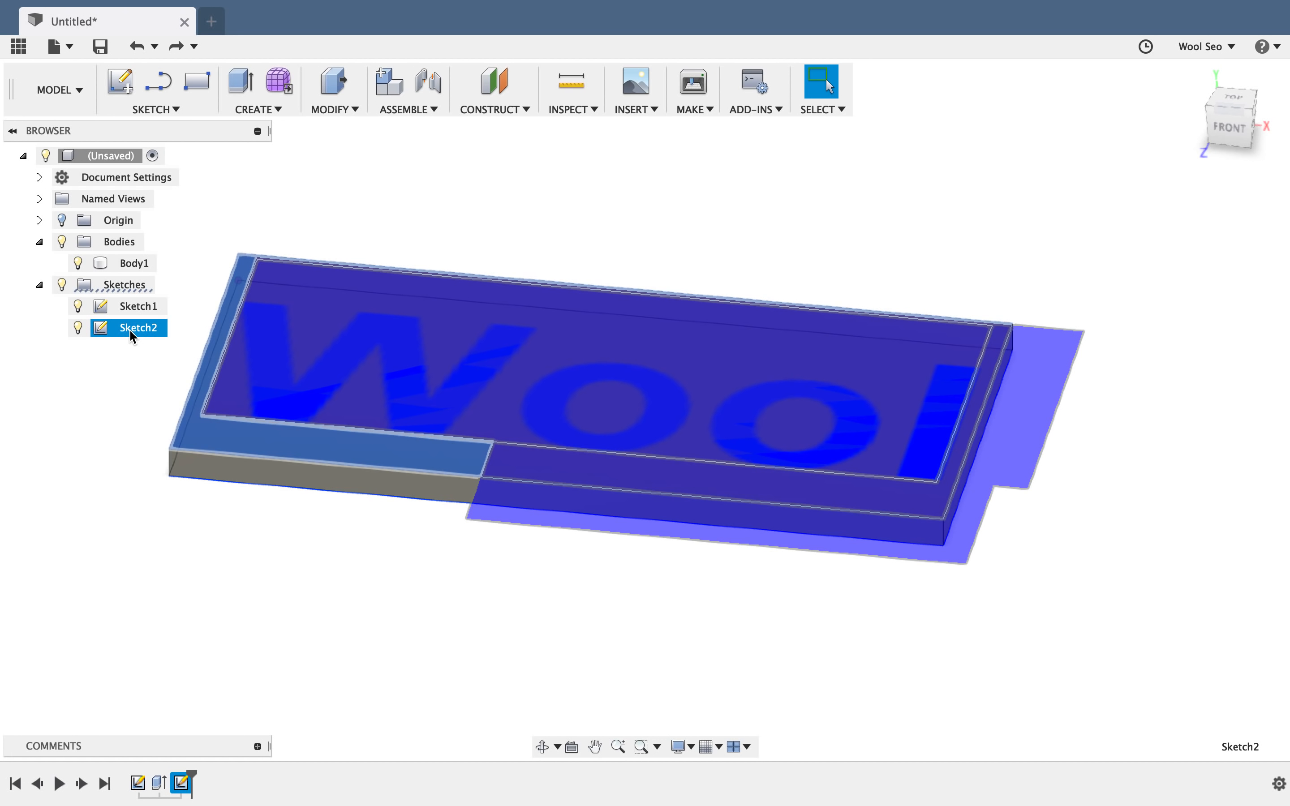
click(87, 467)
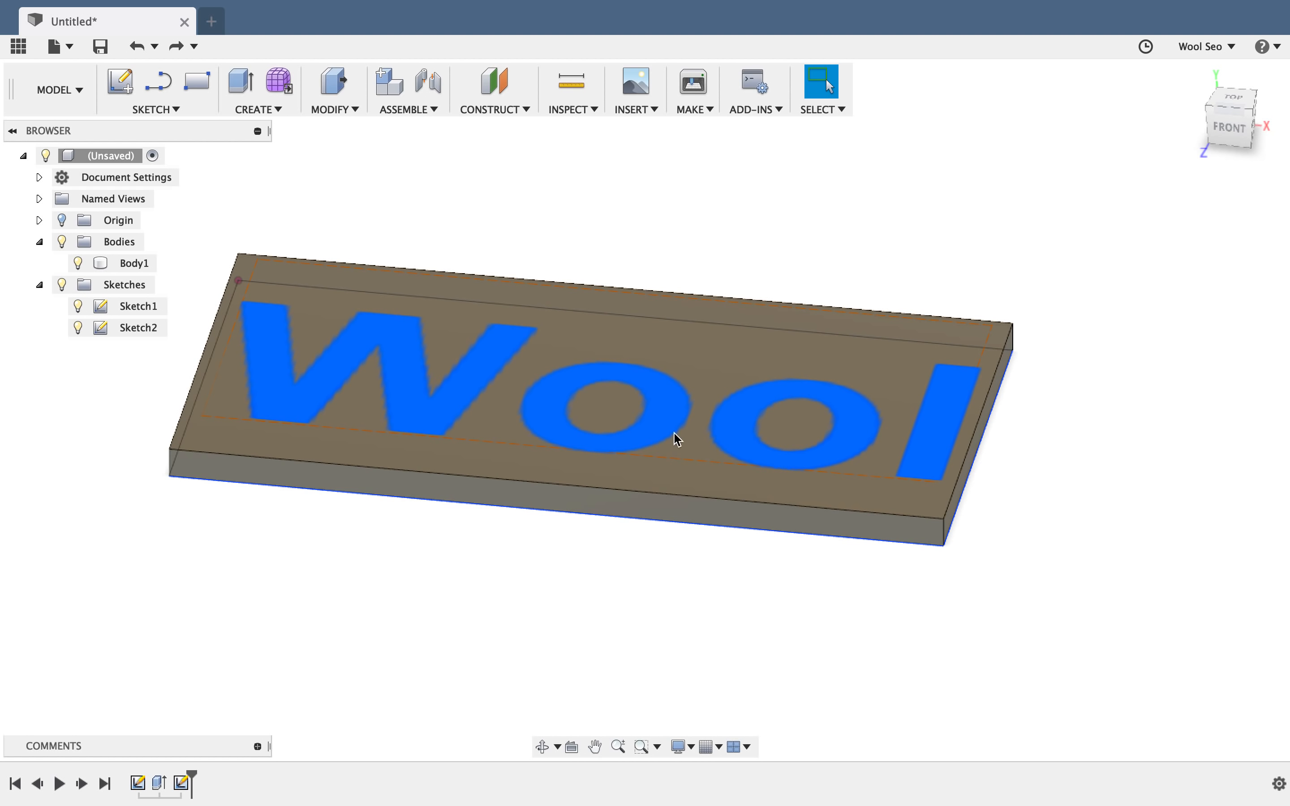
Reopen Sketch2 for editing and explode the text into separate letter outlines.
click(135, 331)
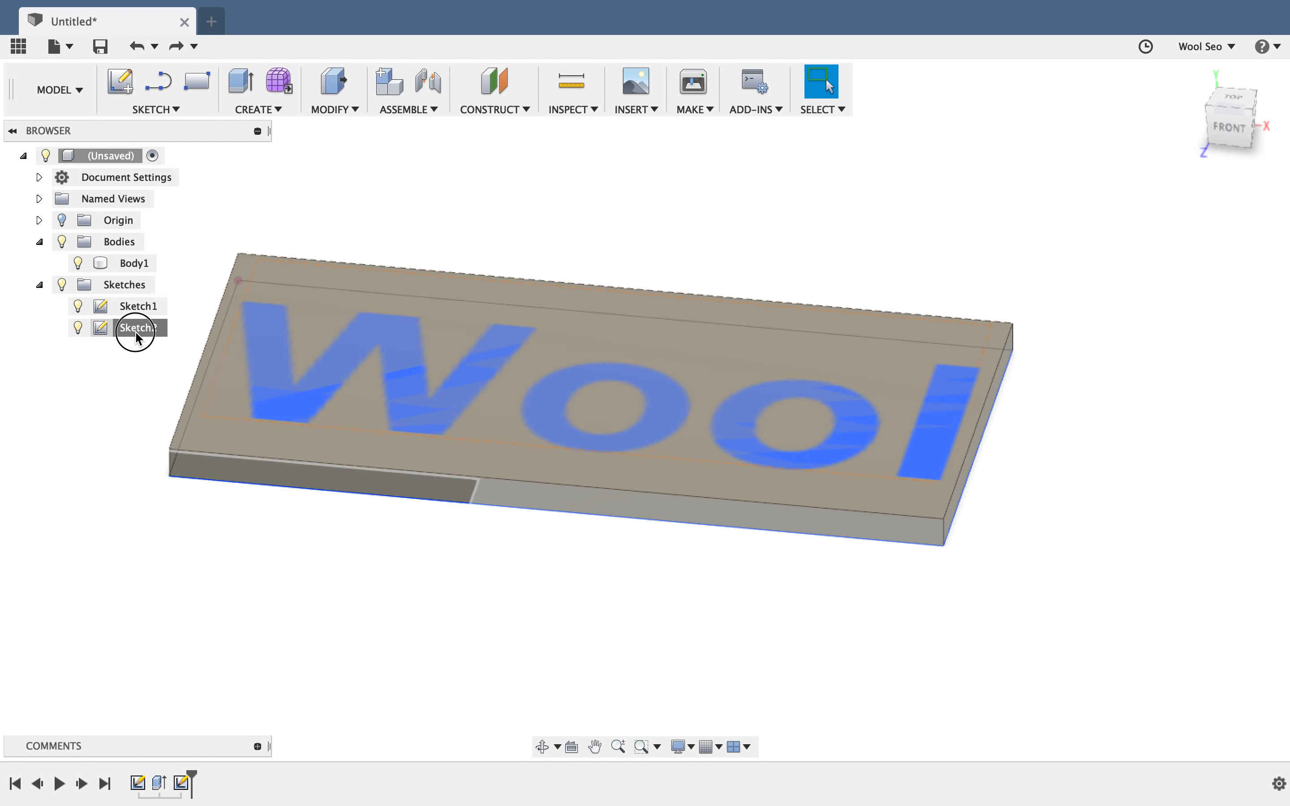
right_click(135, 331)
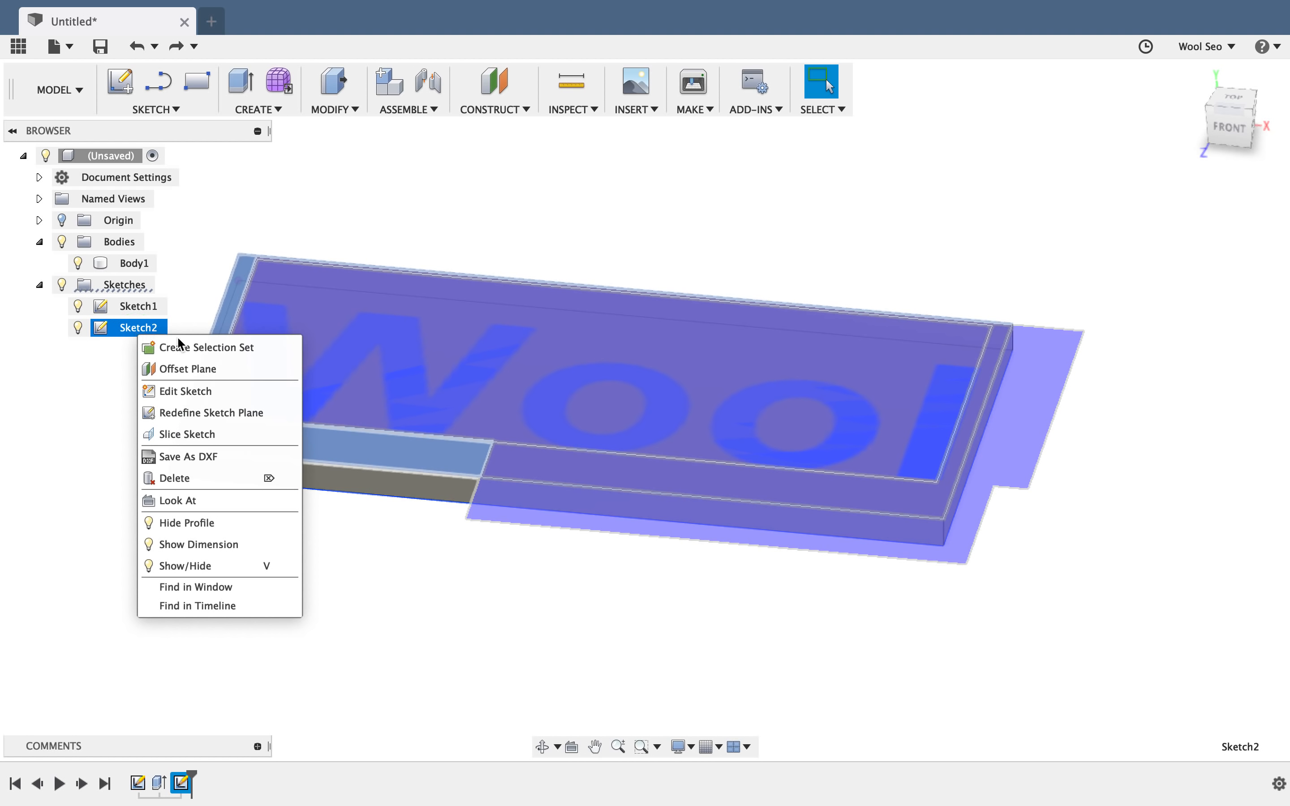
click(230, 399)
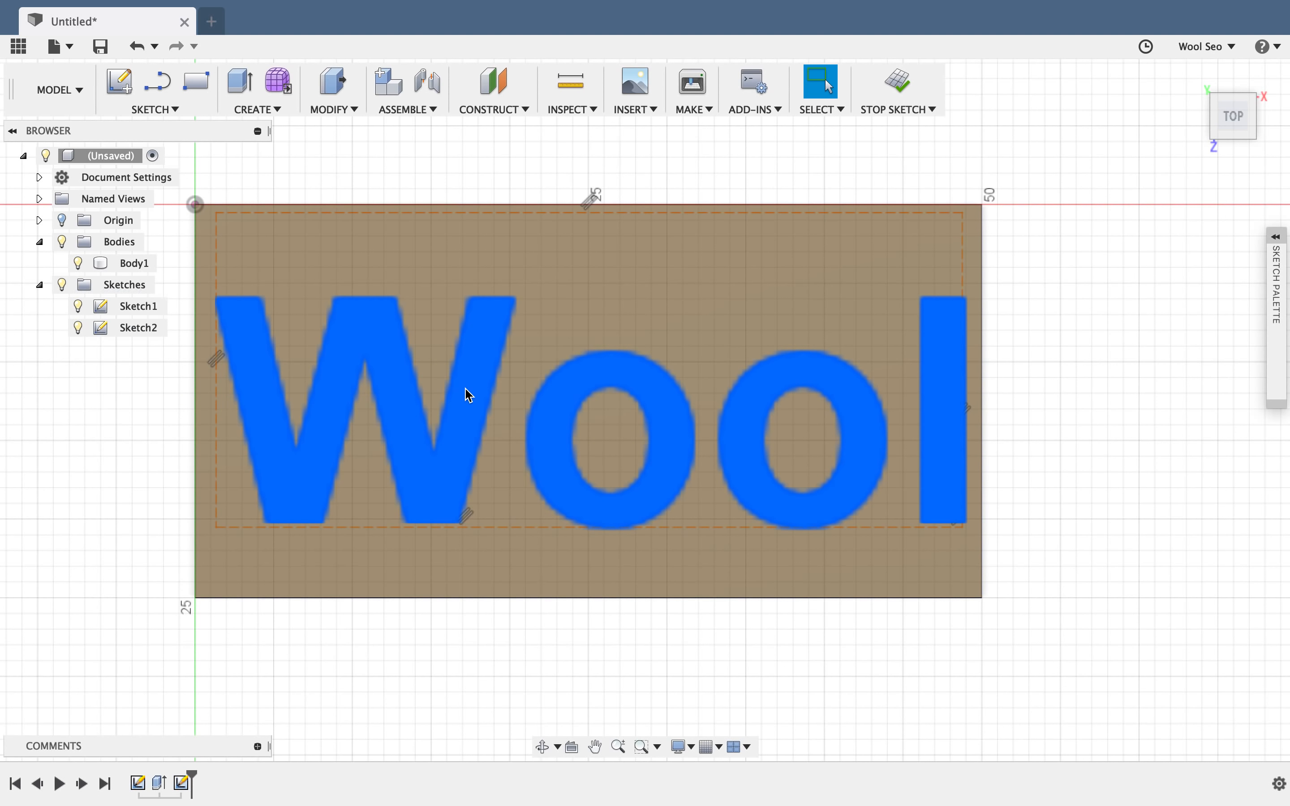
double_click(473, 396)
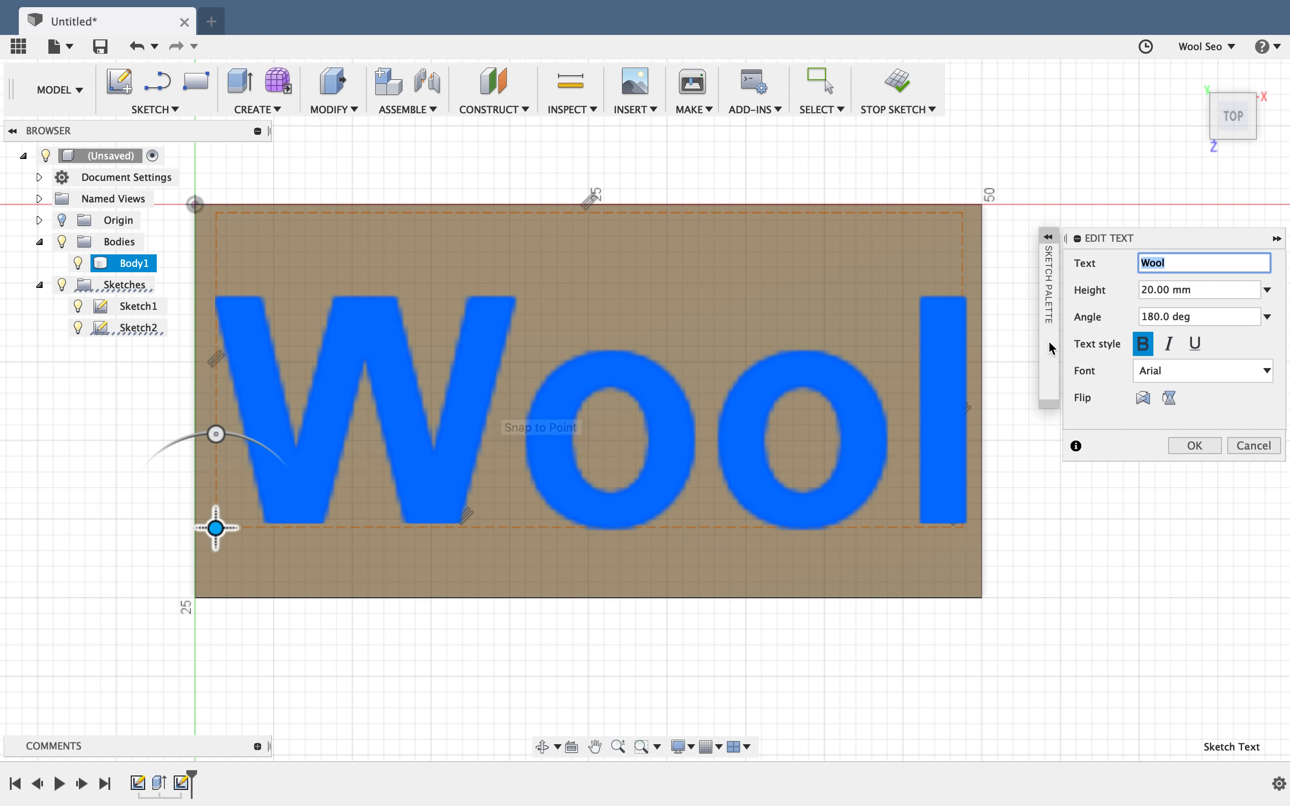
click(1250, 445)
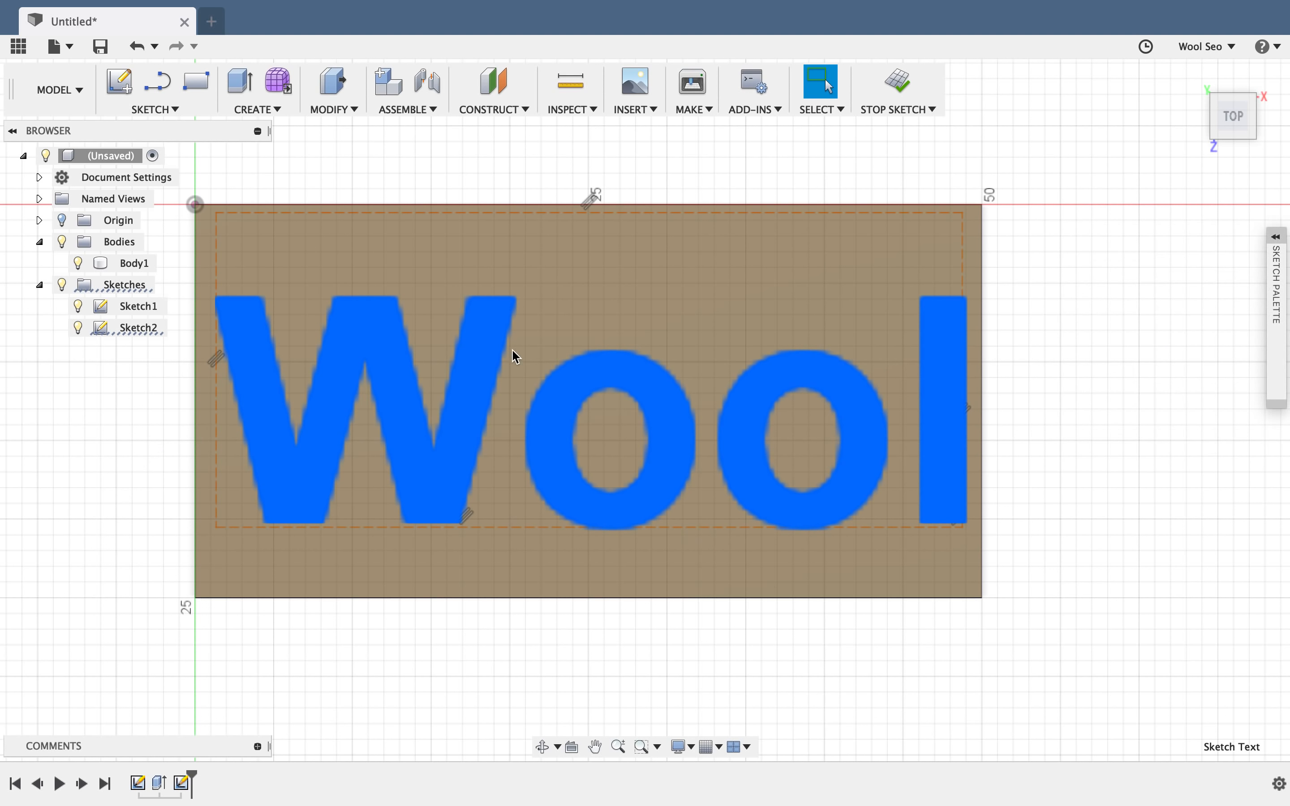
right_click(491, 370)
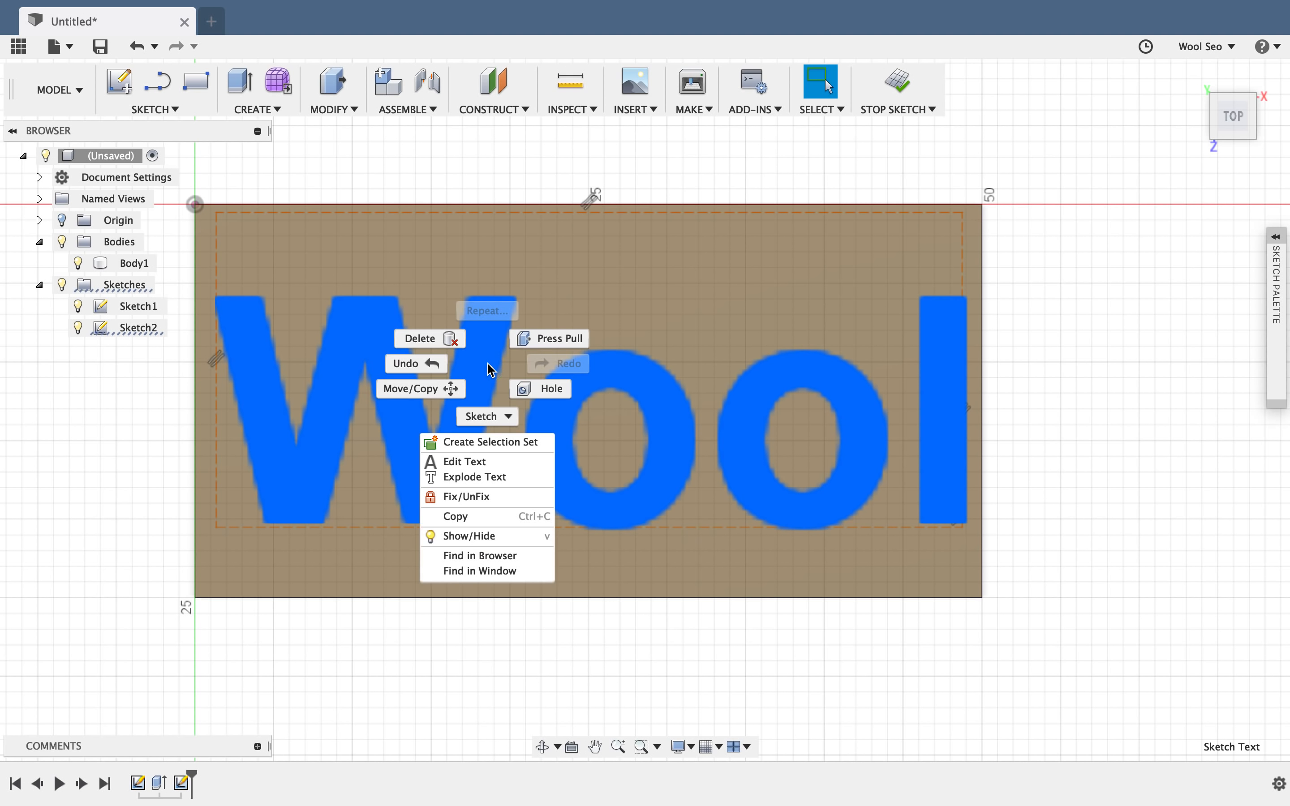
click(516, 476)
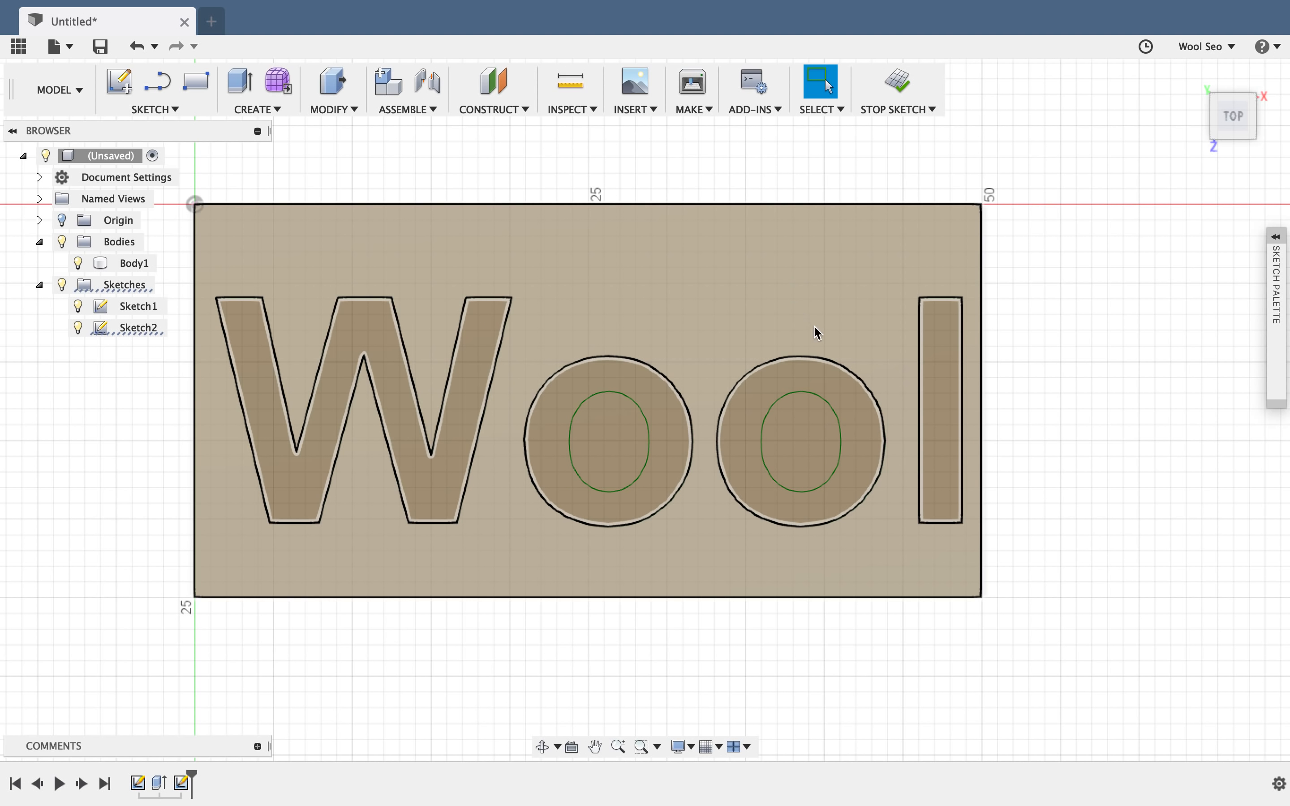
Select the exploded letter profiles one at a time to check that each is a separate closed outline.
shift+middle_drag(864, 469, 826, 221)
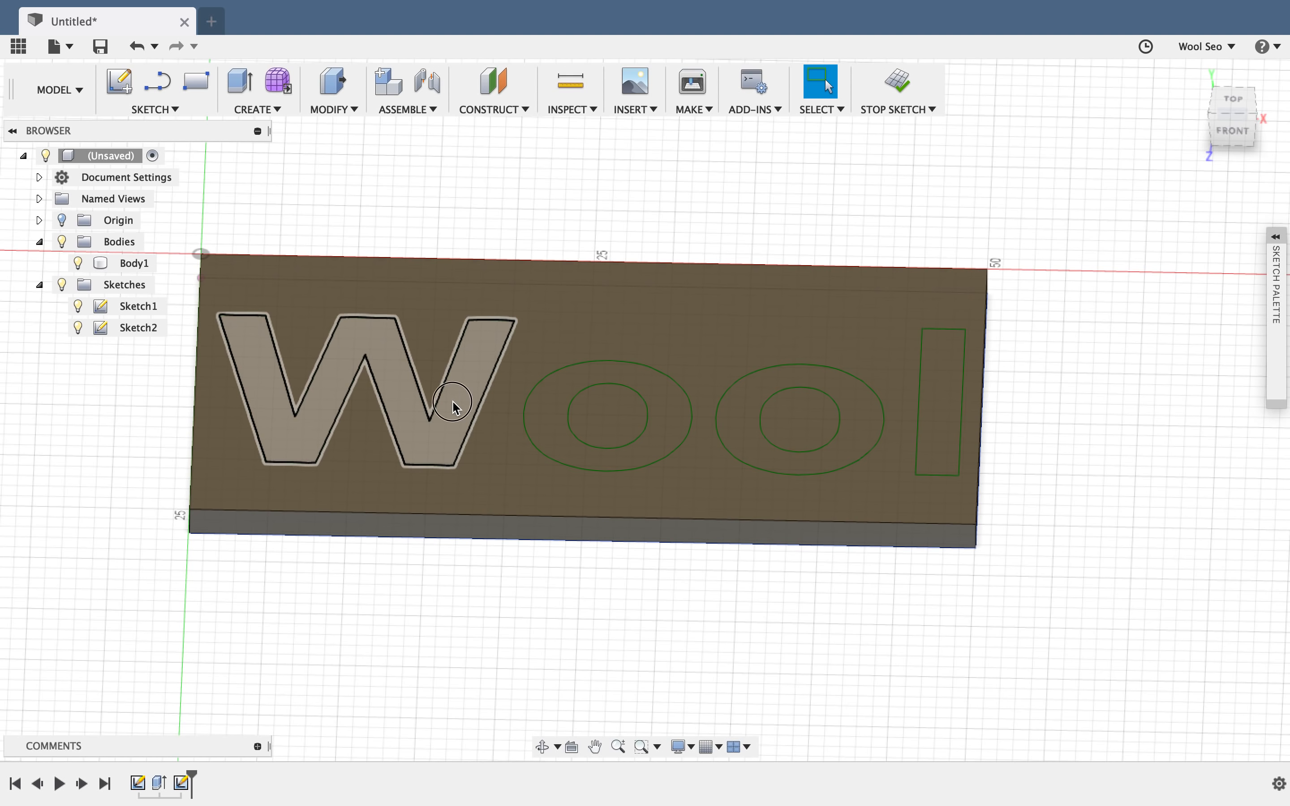
click(453, 403)
click(565, 436)
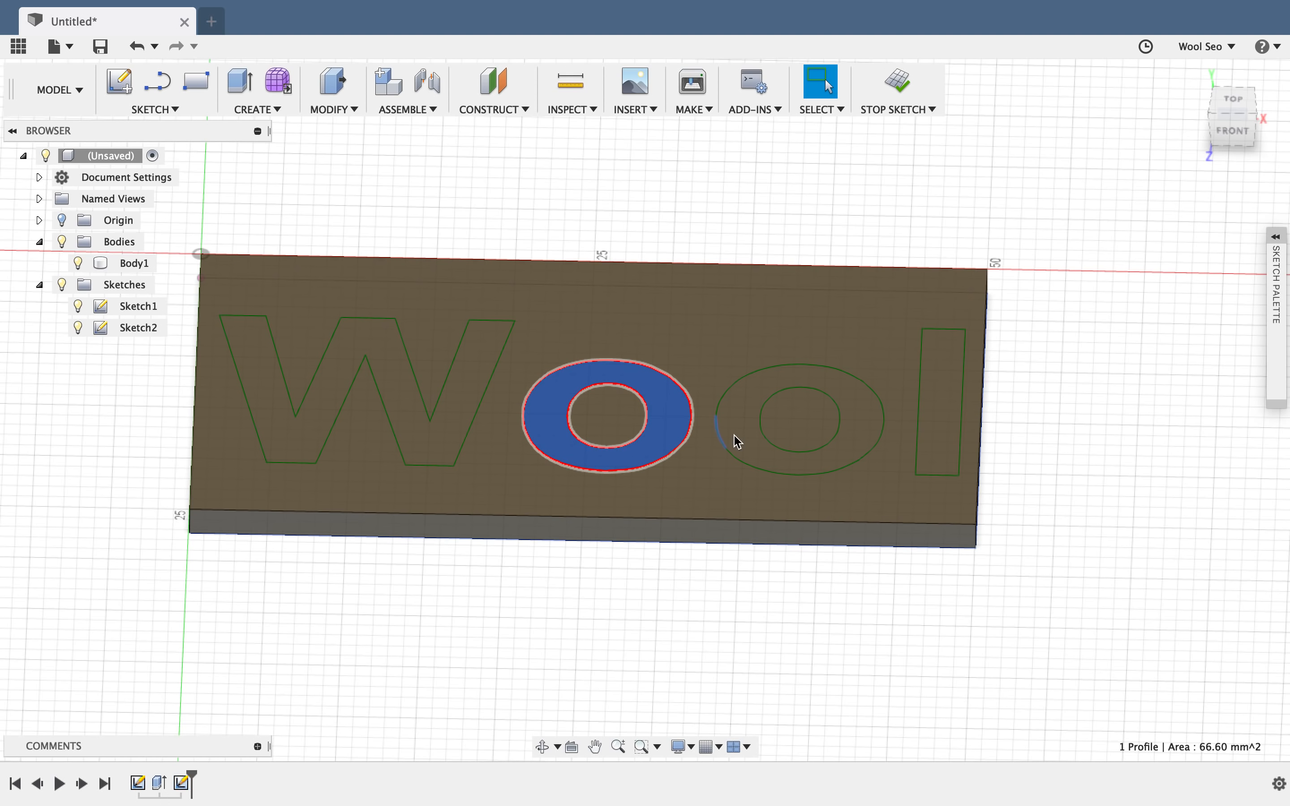
click(751, 437)
click(942, 436)
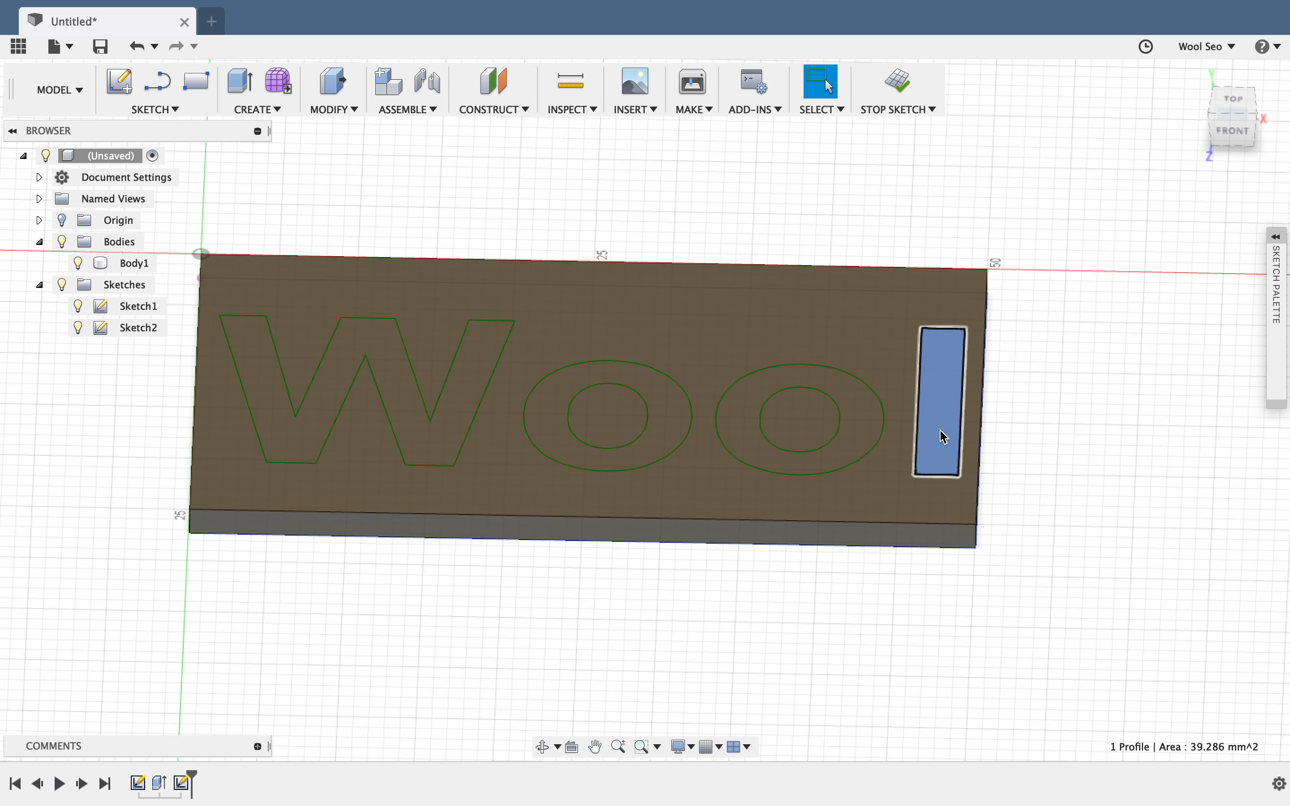
click(871, 432)
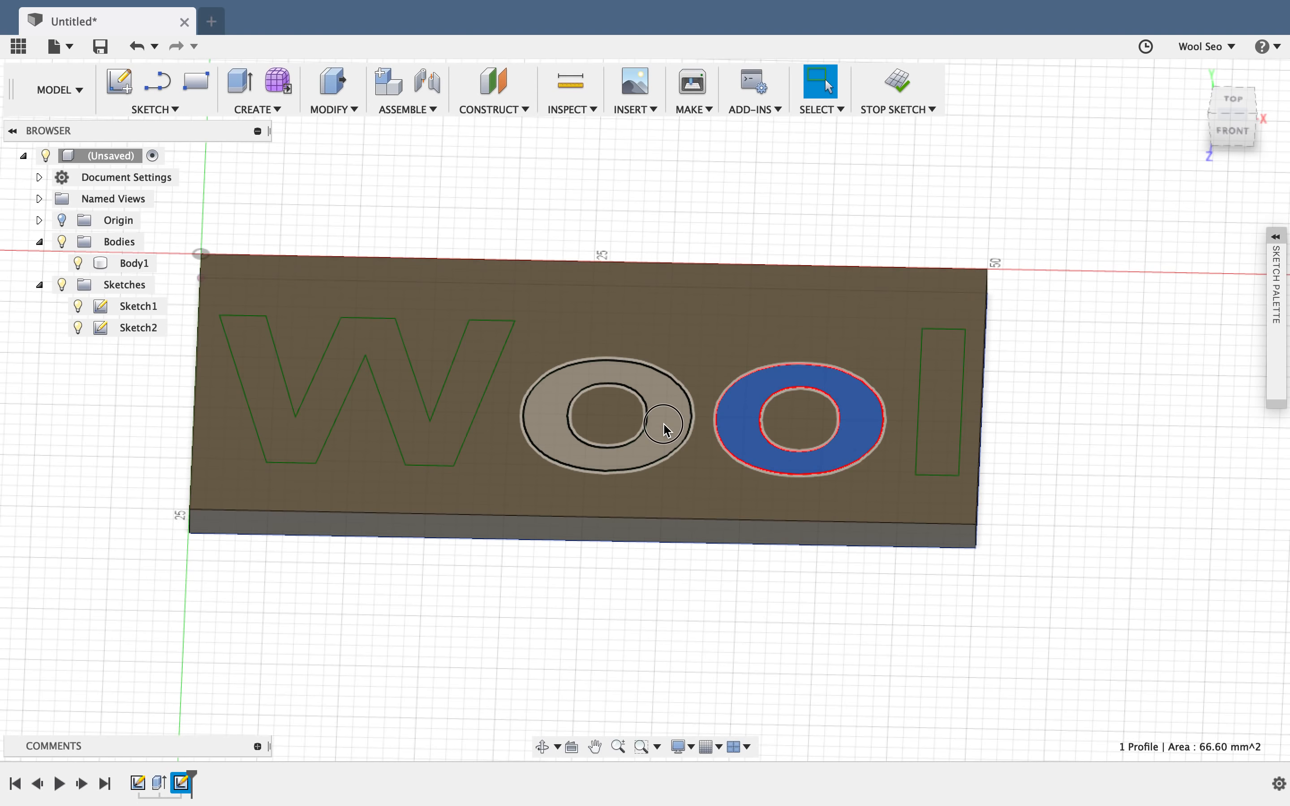
click(664, 427)
Finish the sketch and extrude only the letter W's profile upward from the plate's top face.
click(473, 409)
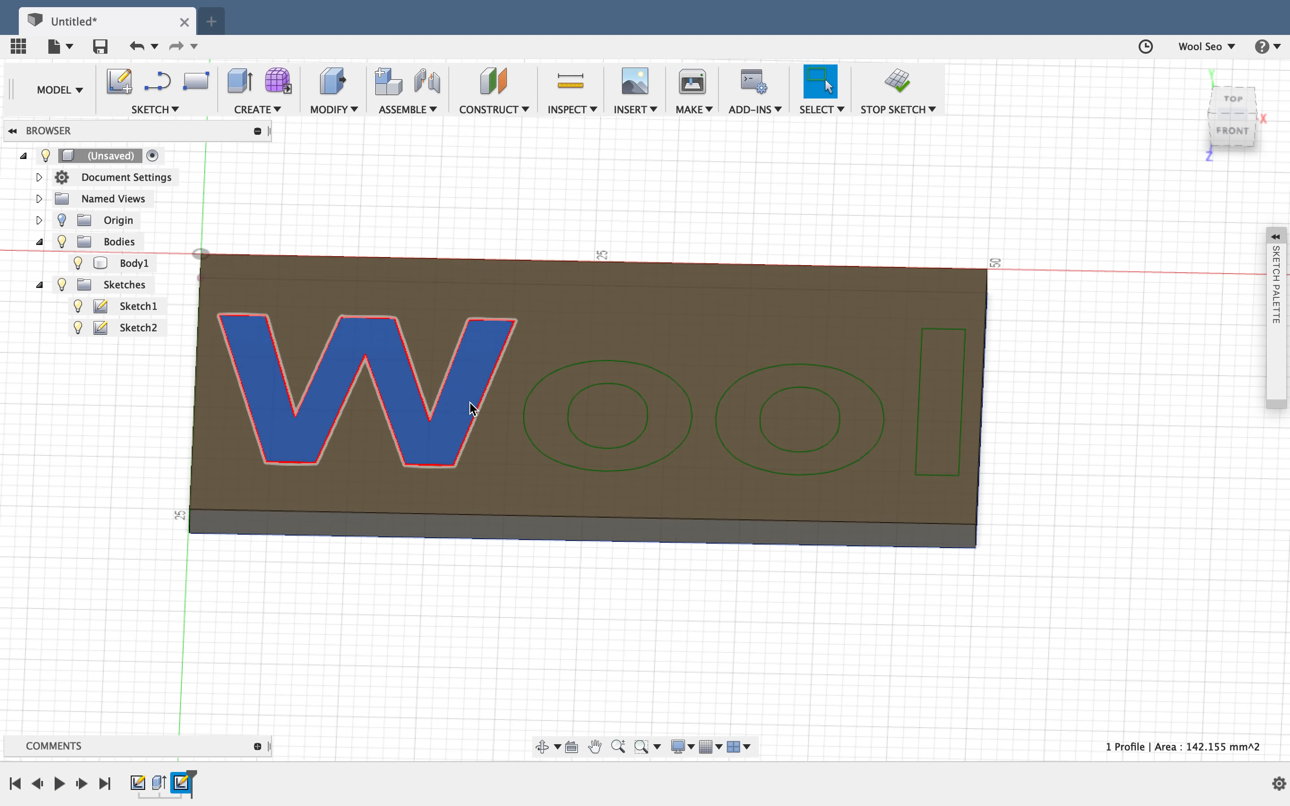
click(899, 83)
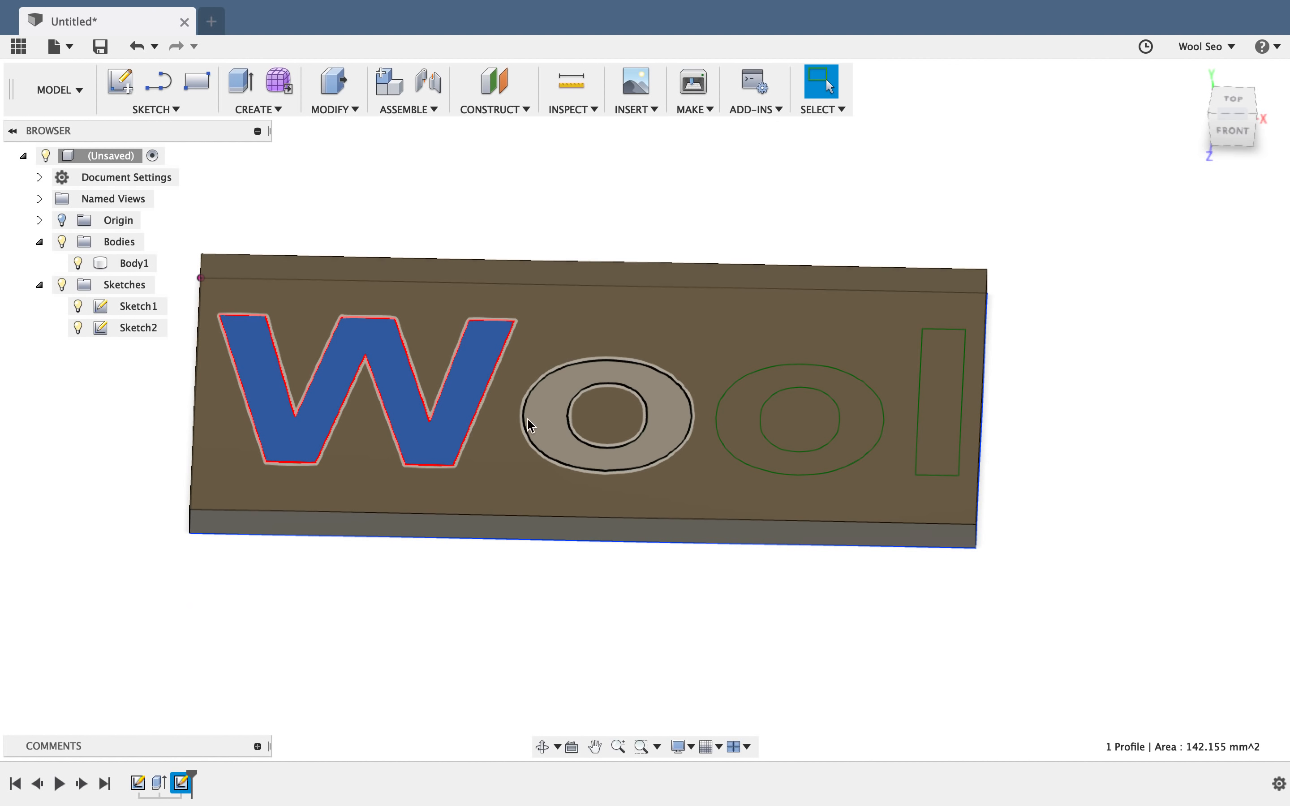
right_click(470, 417)
click(475, 490)
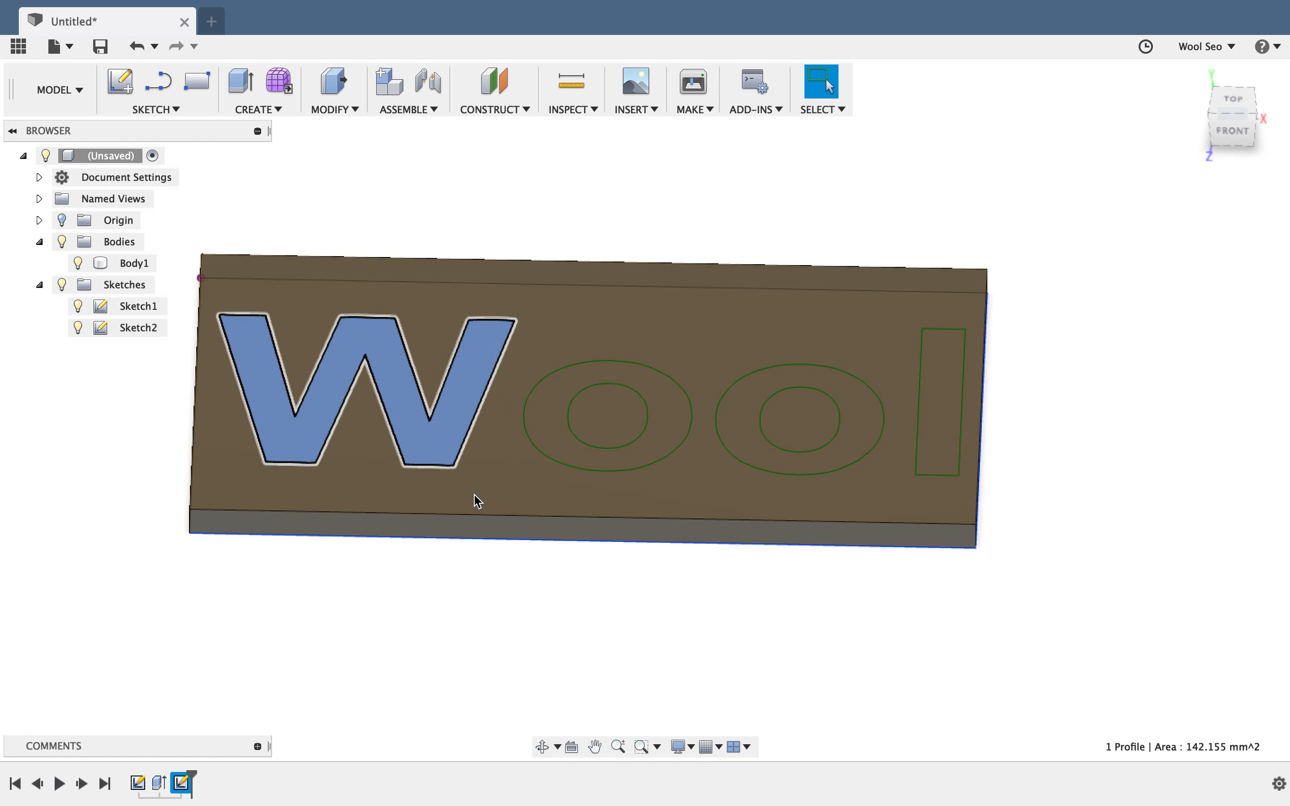
drag(356, 383, 353, 352)
click(1194, 482)
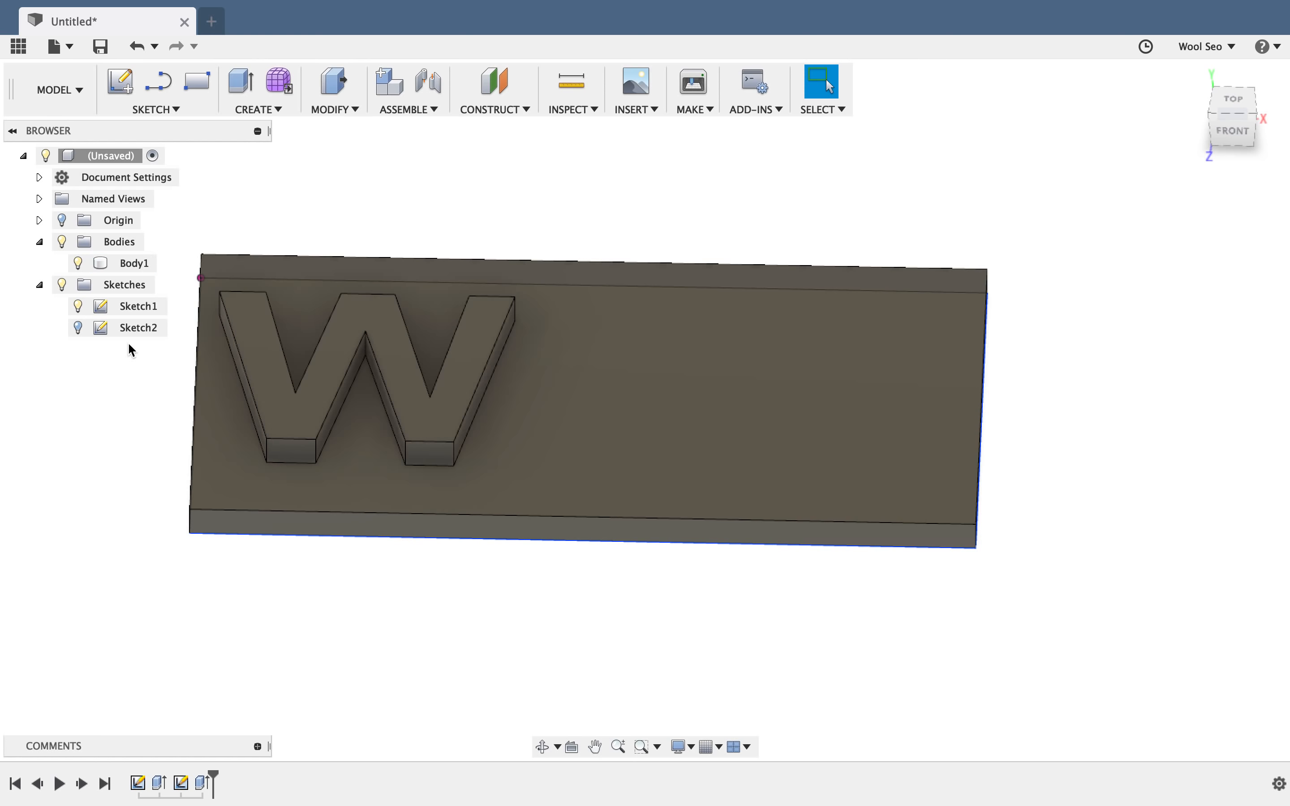
Show Sketch2 again and extrude the first letter o's ring profile 2 mm, joining it to the plate.
click(85, 336)
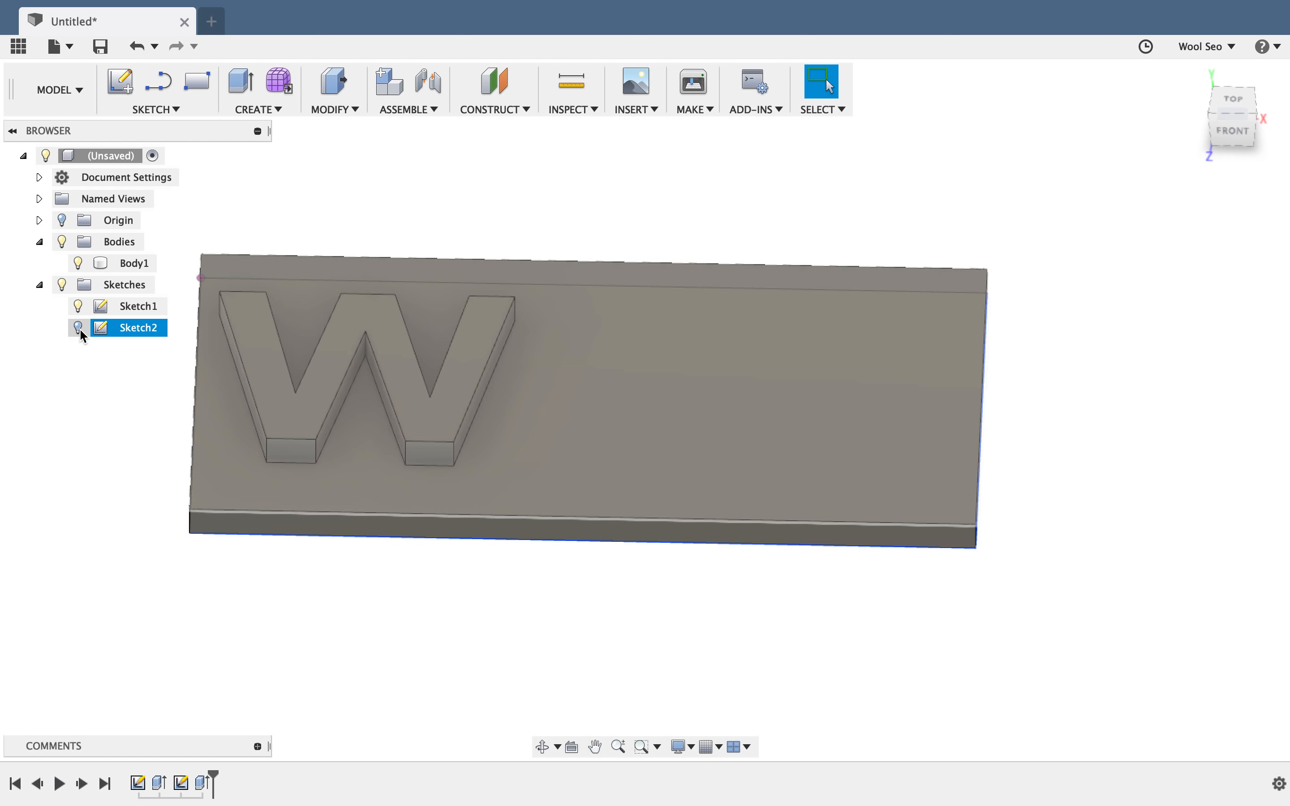
click(79, 329)
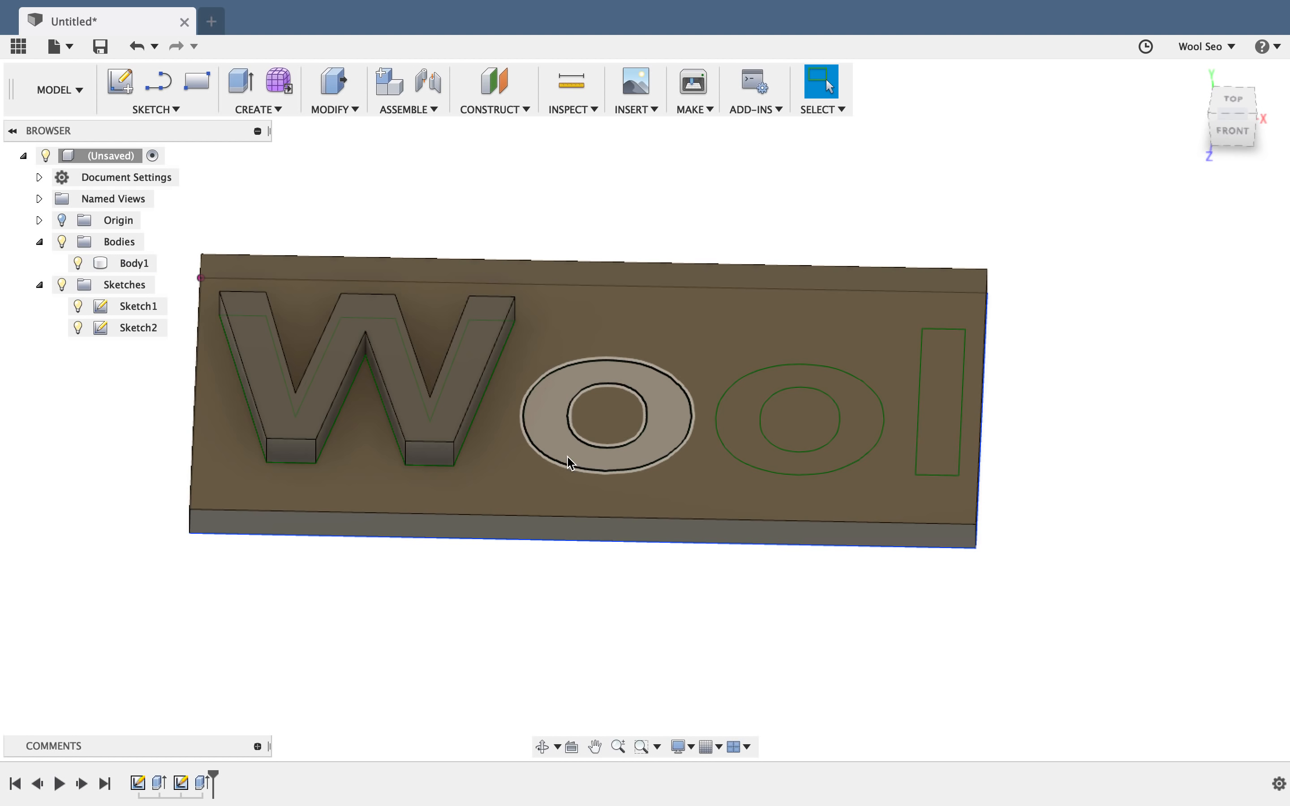
click(573, 452)
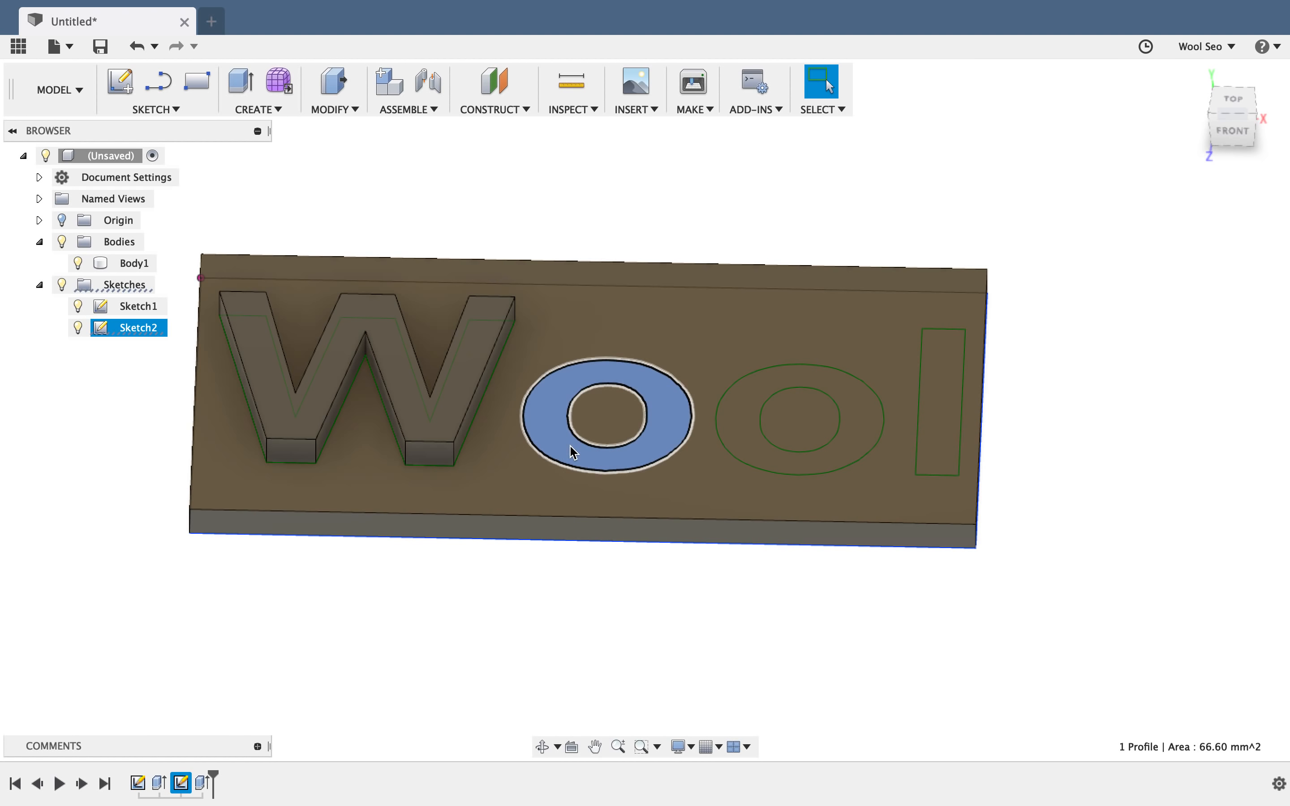
right_click(573, 446)
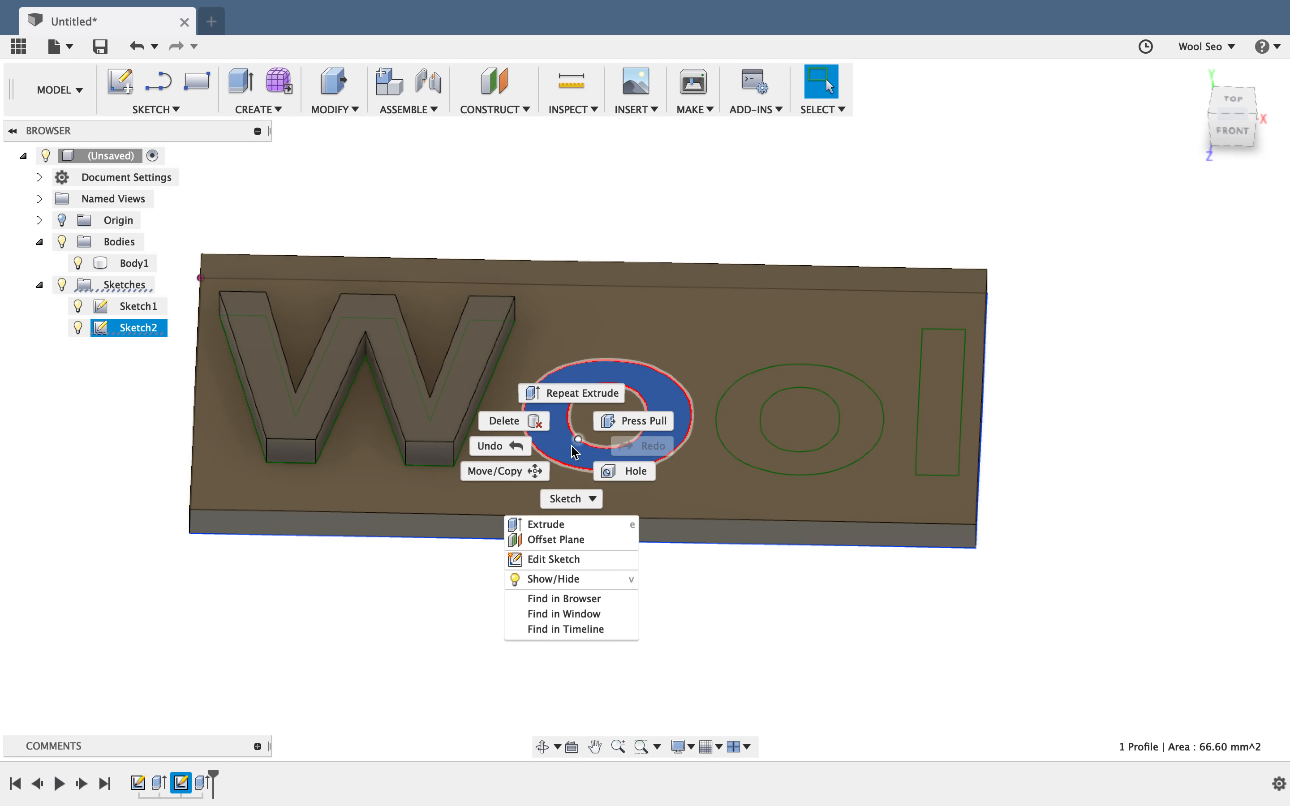
click(595, 527)
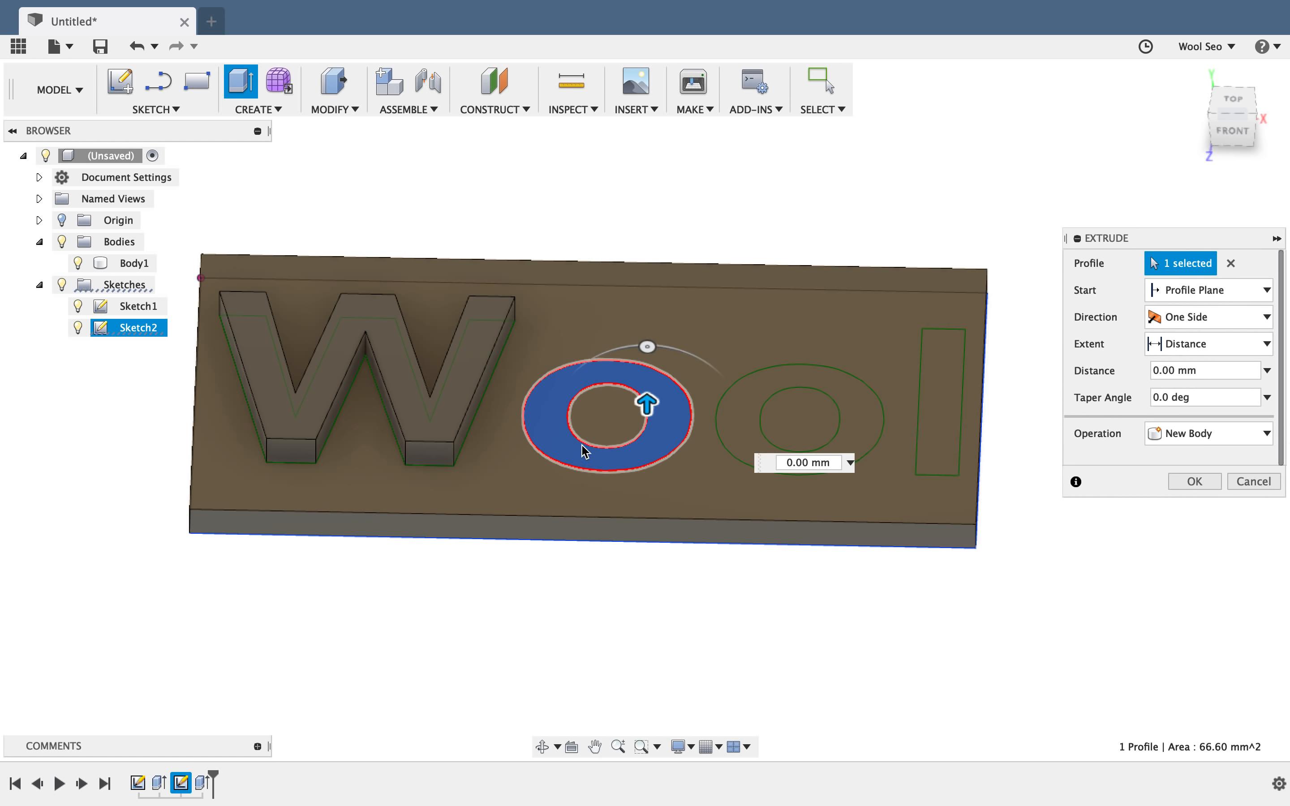
text(2)
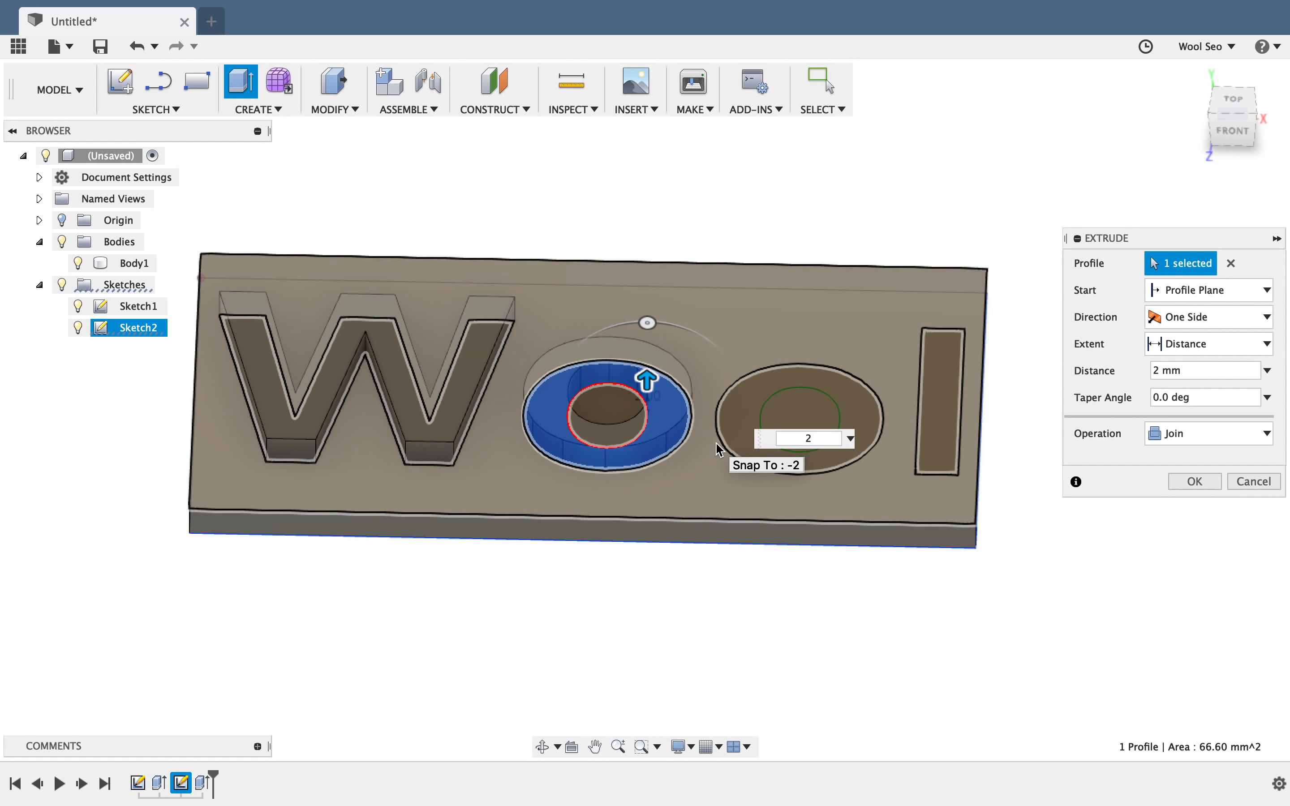
key(Return)
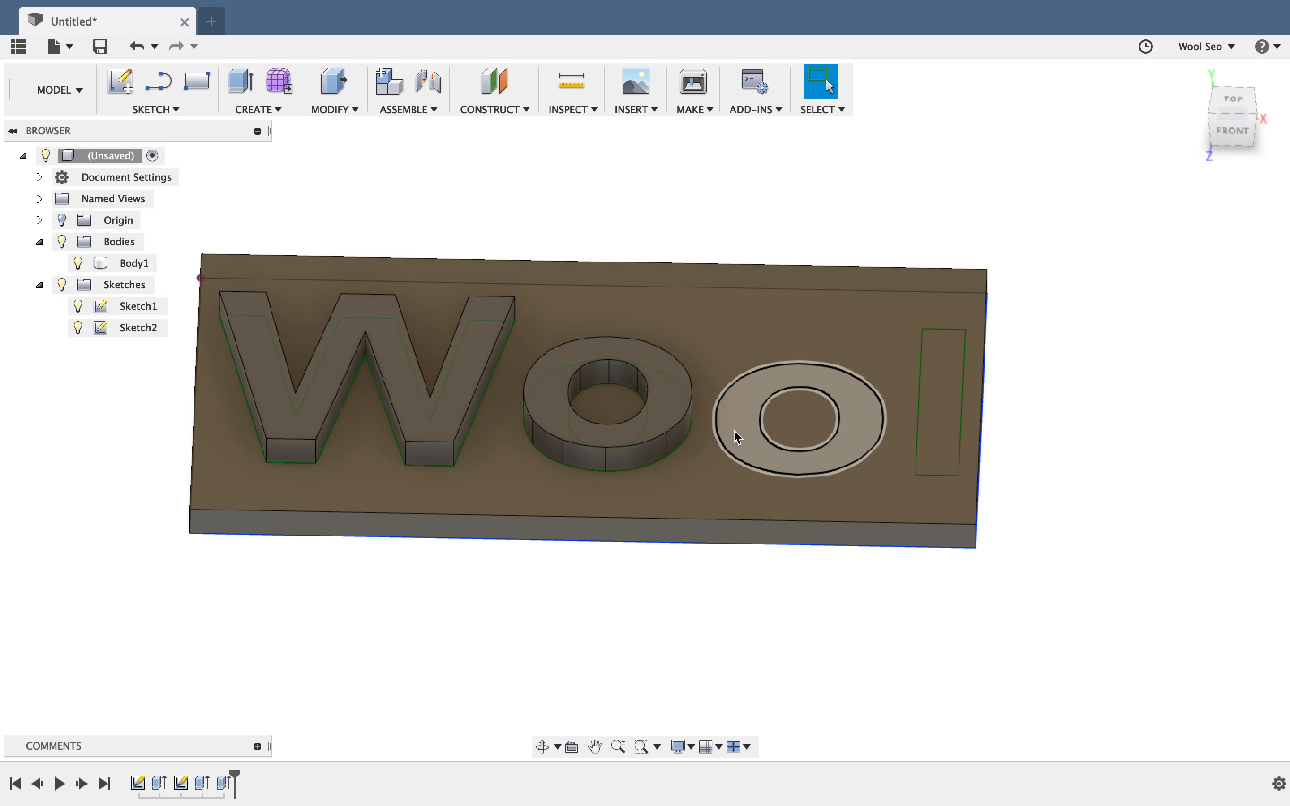
Extrude the second letter o's ring profile and the letter l's profile together by 2 mm, joining them to the plate.
click(738, 437)
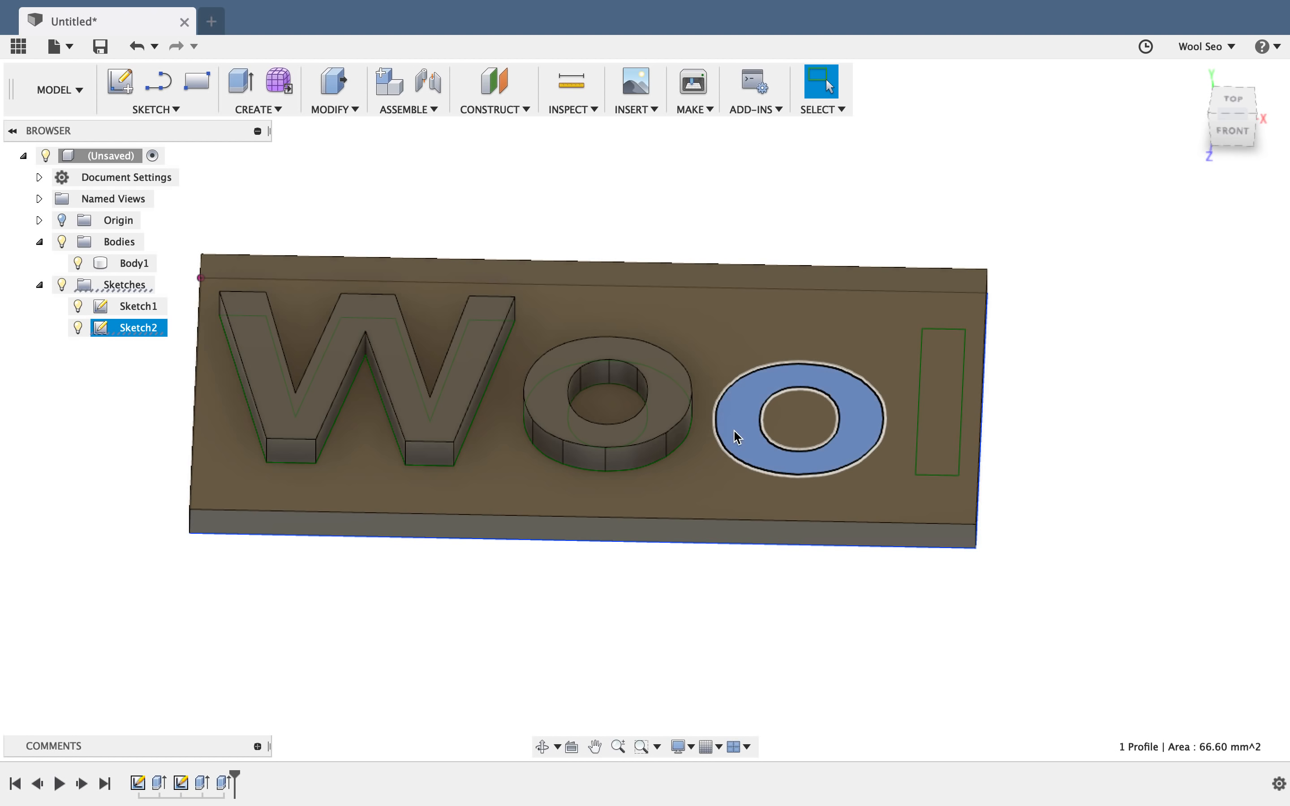
shift+click(931, 428)
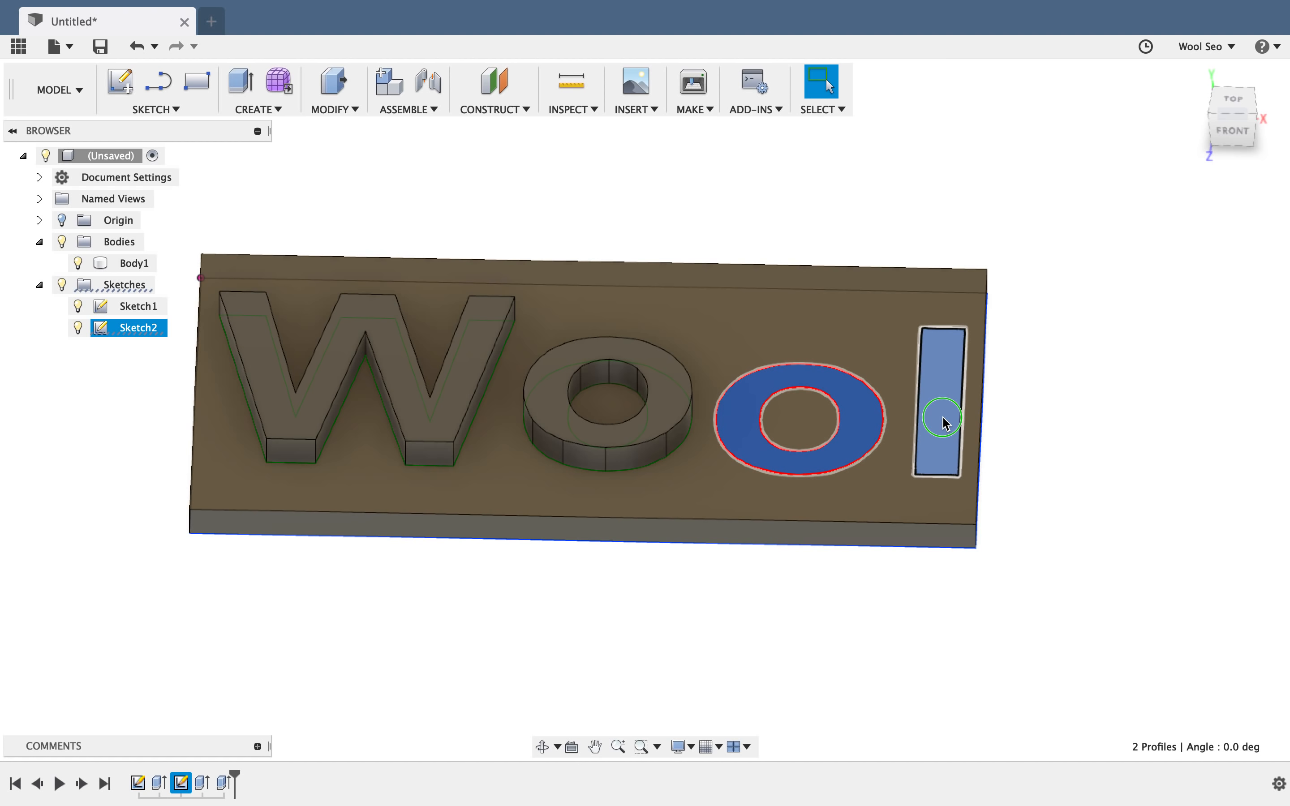
right_click(947, 425)
click(959, 499)
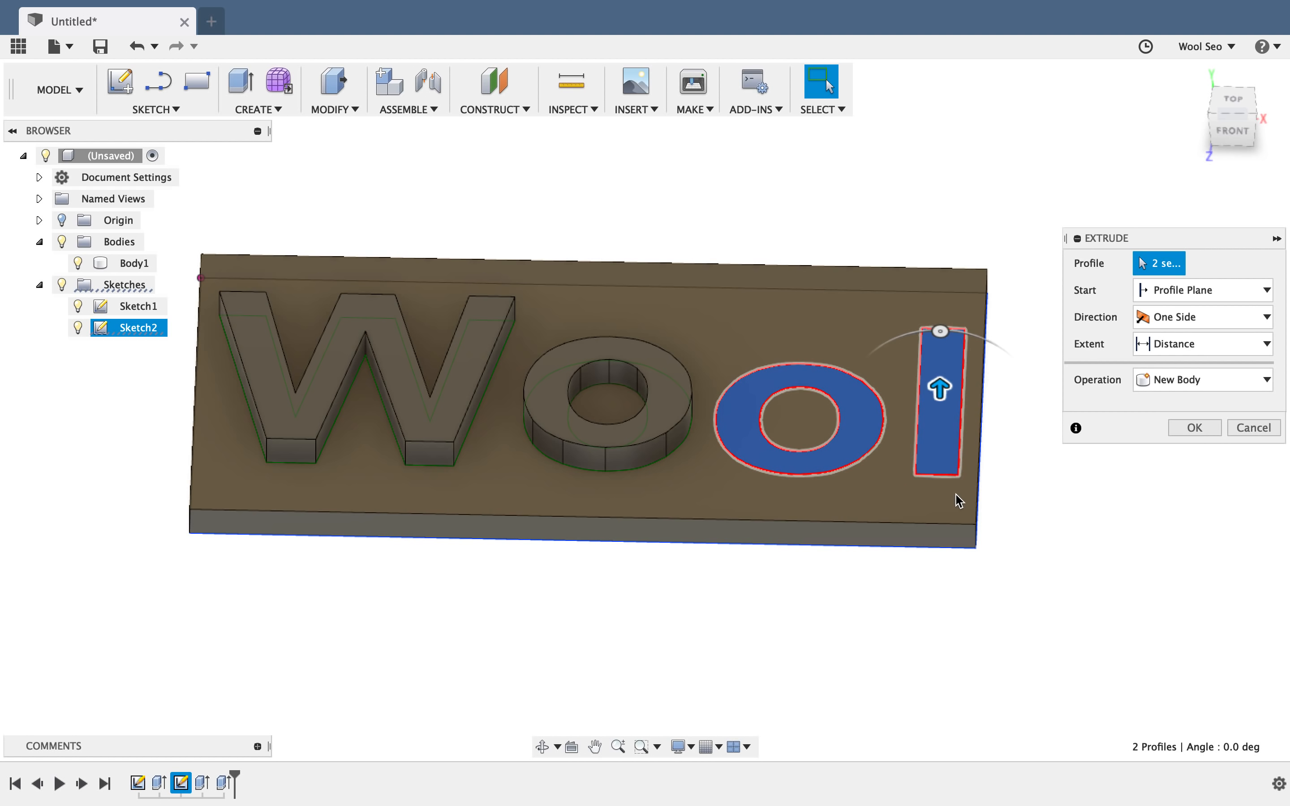
drag(941, 389, 942, 364)
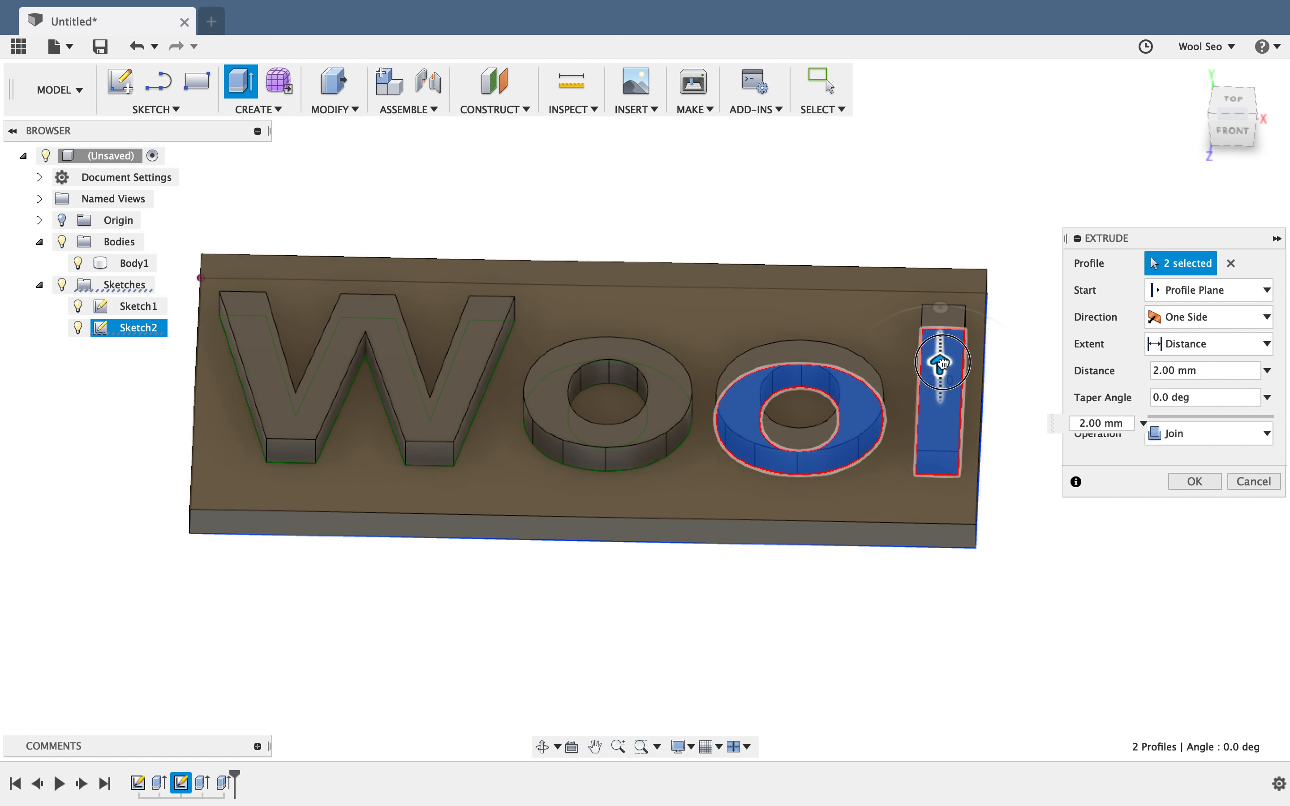
click(1193, 482)
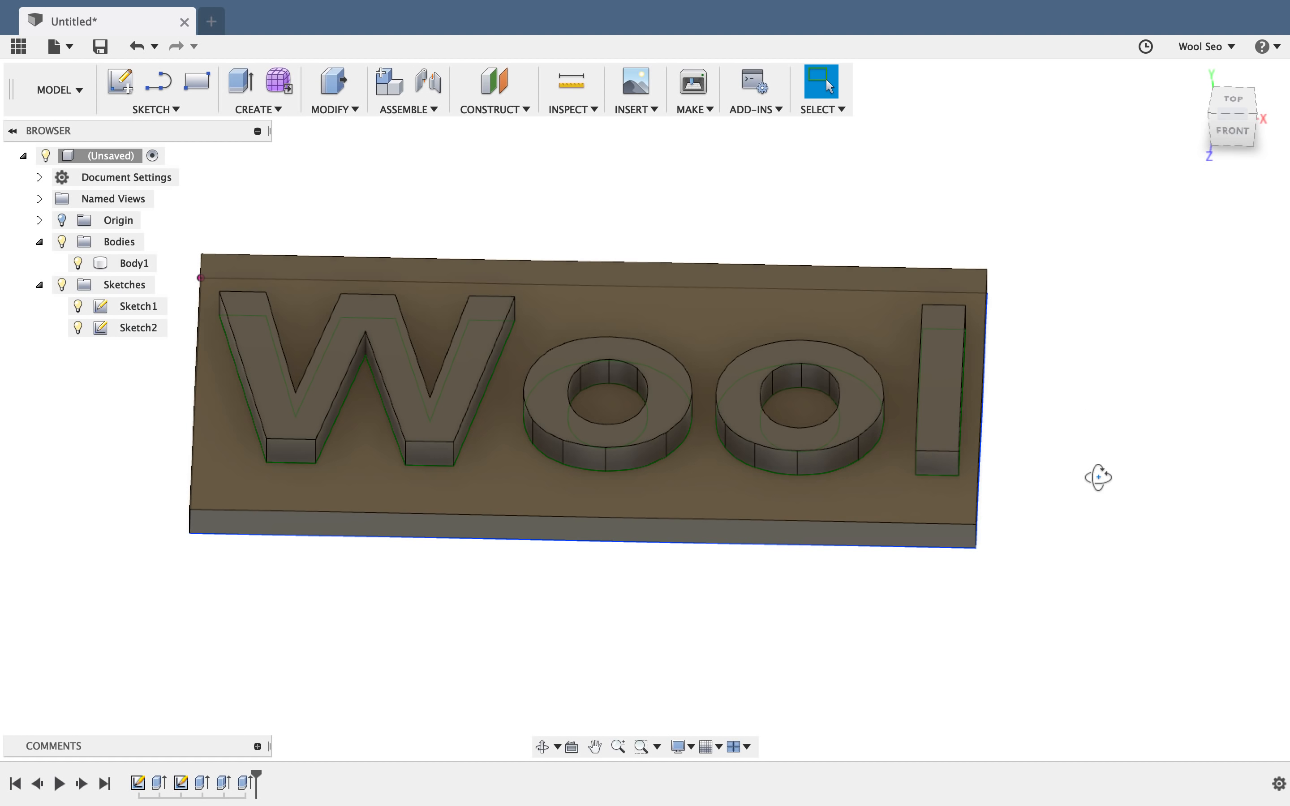
Reopen Sketch2, which holds the letter outlines, for editing.
shift+middle_drag(1097, 476, 1073, 445)
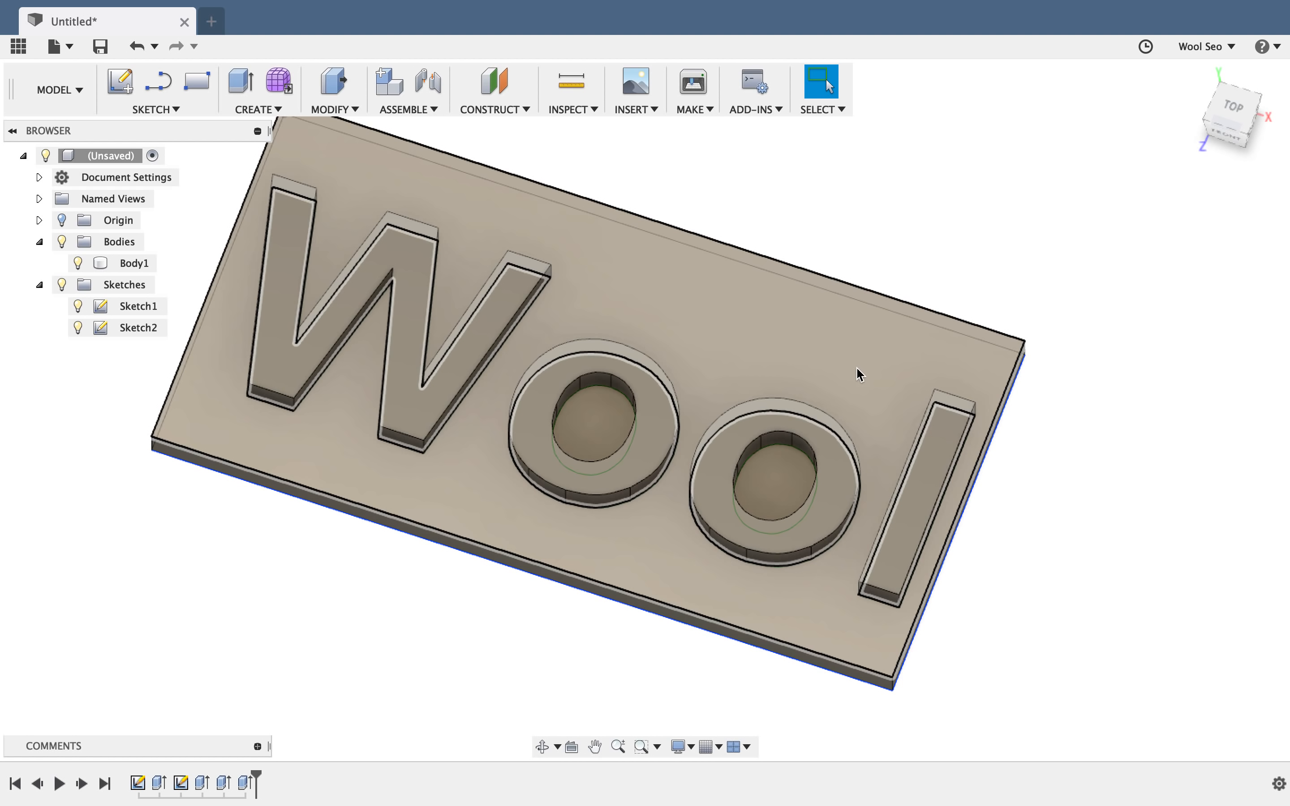
middle_drag(561, 311, 701, 423)
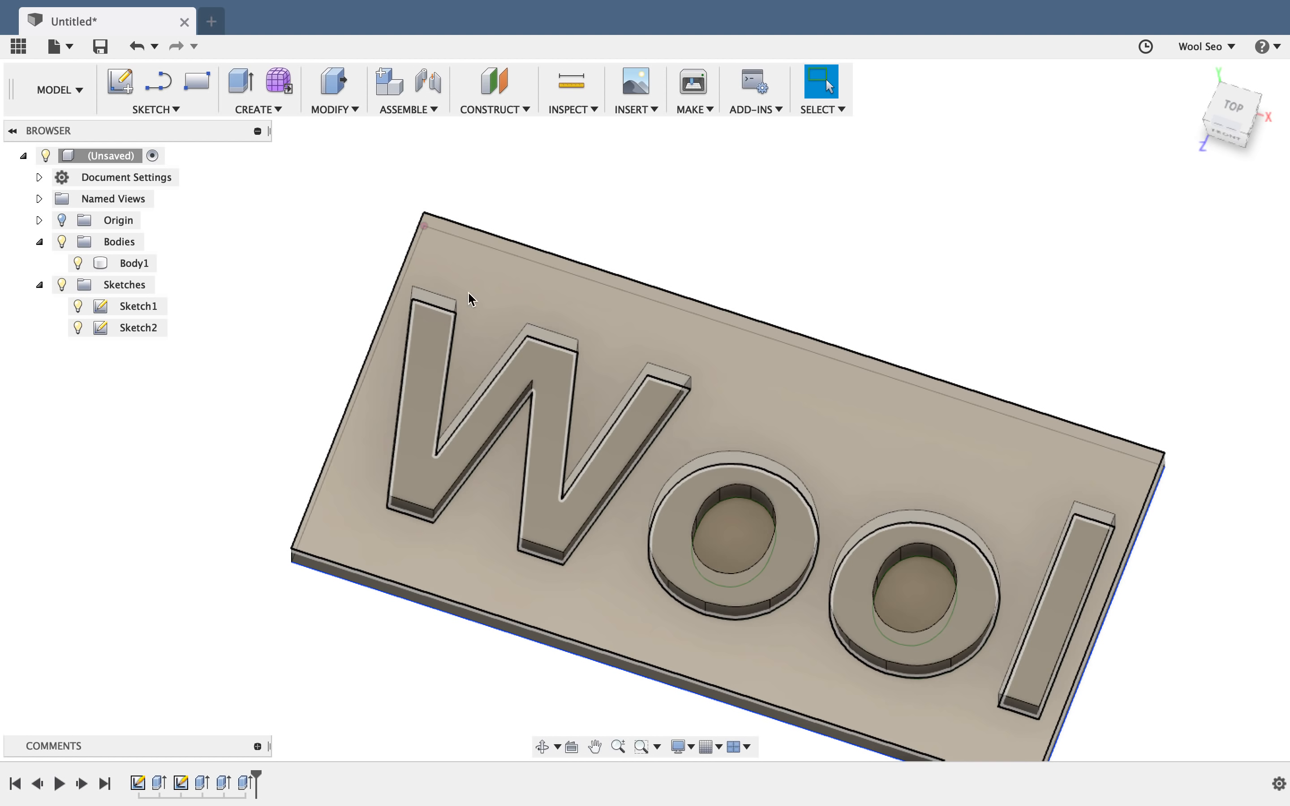
click(151, 329)
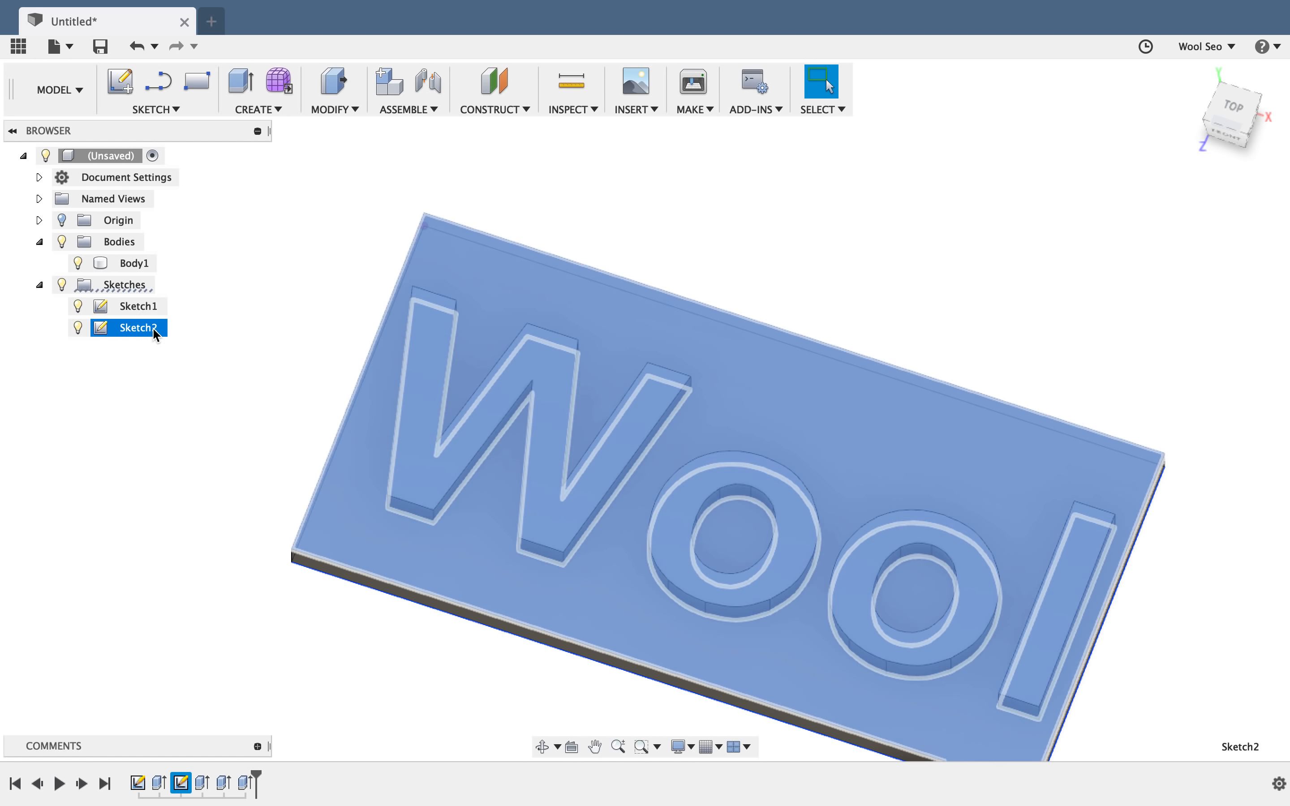
right_click(152, 328)
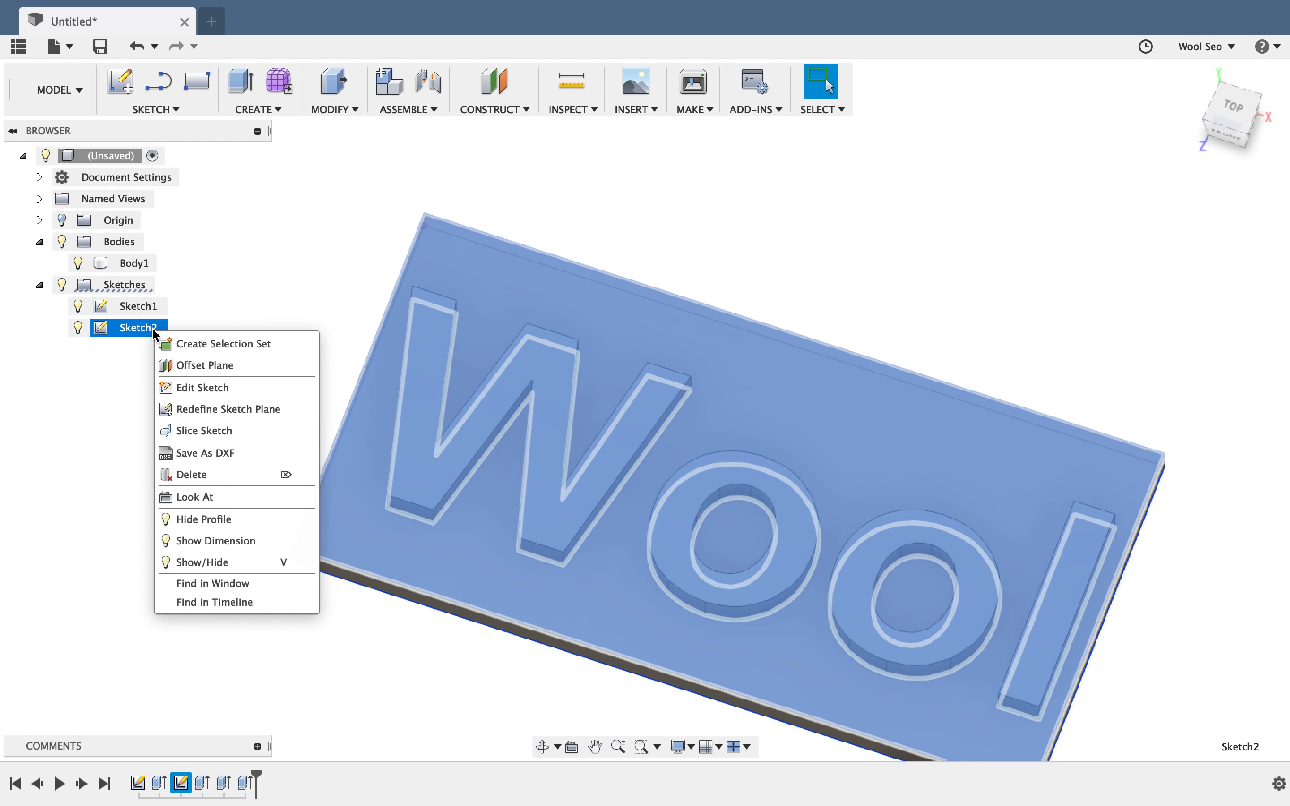
click(240, 395)
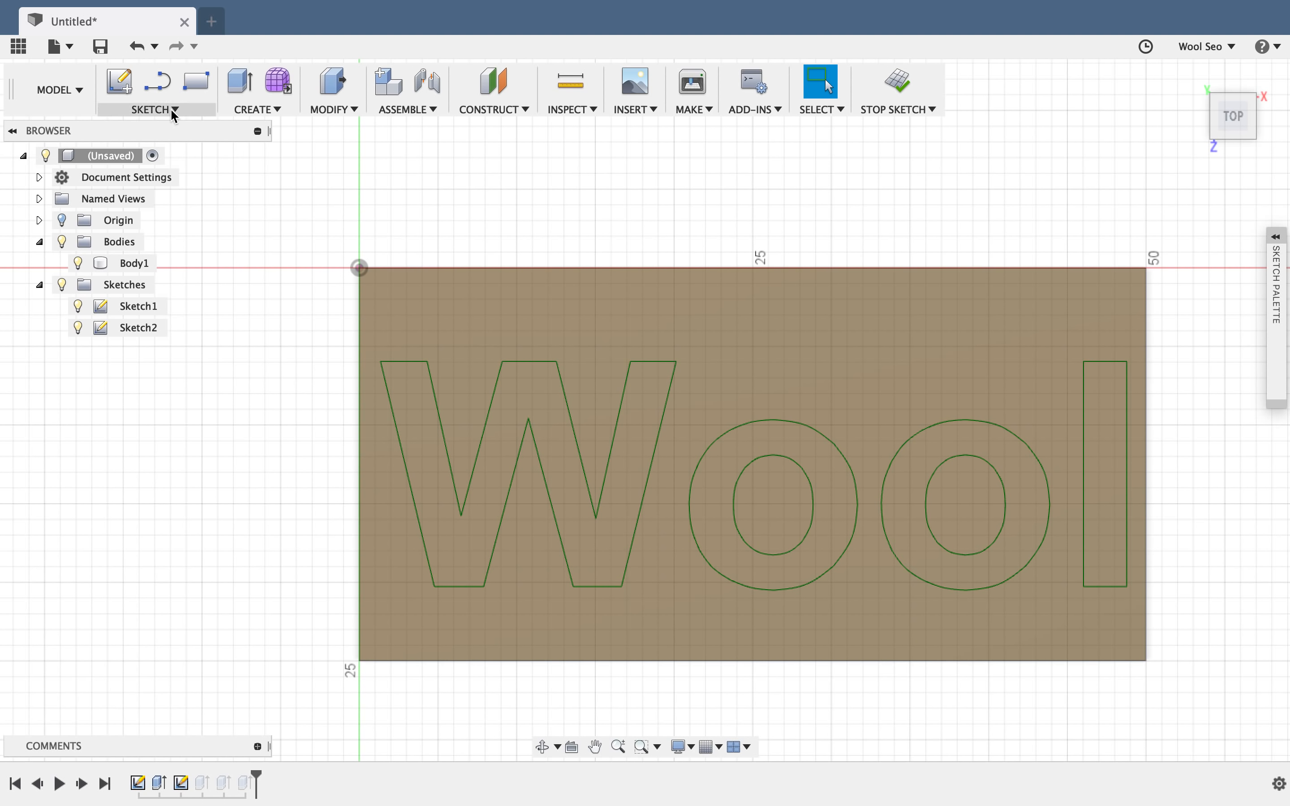
Sketch a centre-diameter circle of 5 mm above the left side of the letter W, near the plate's corner.
click(170, 107)
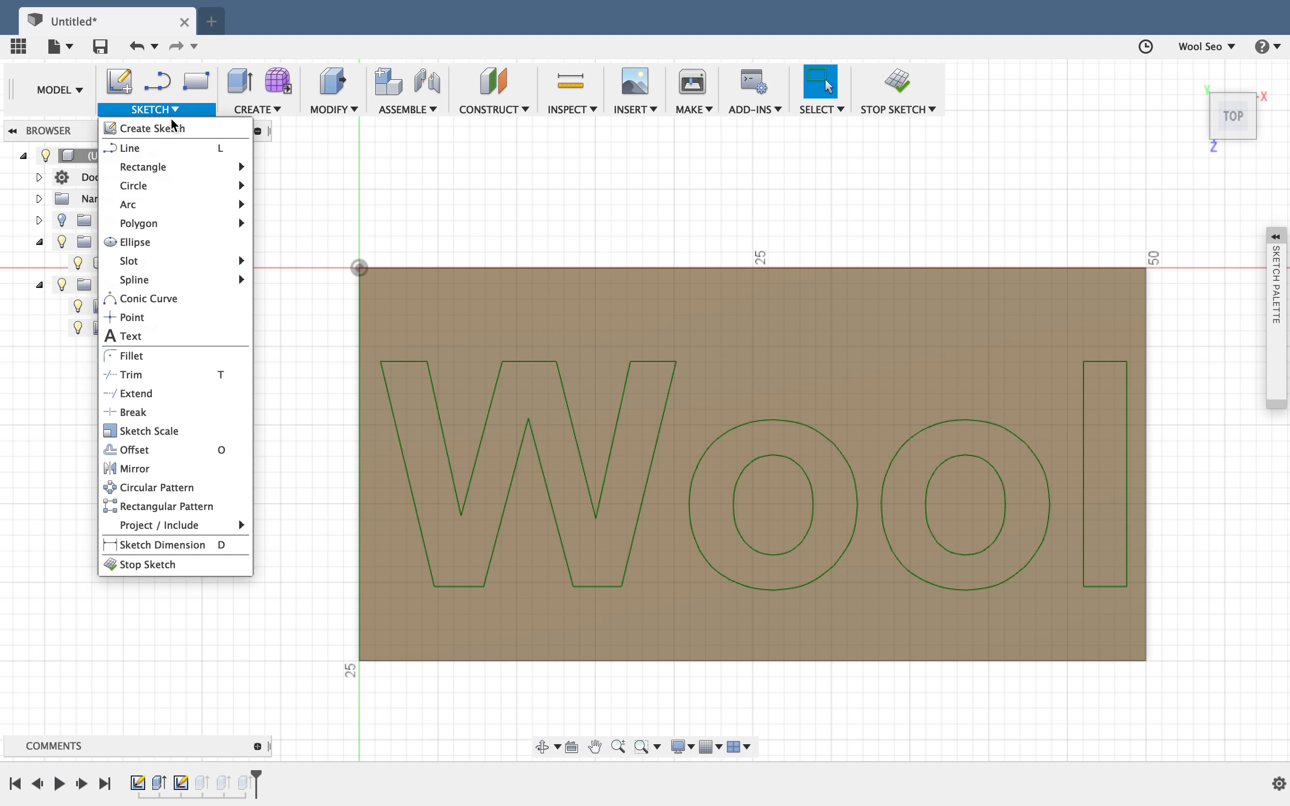
mouse_move(171, 188)
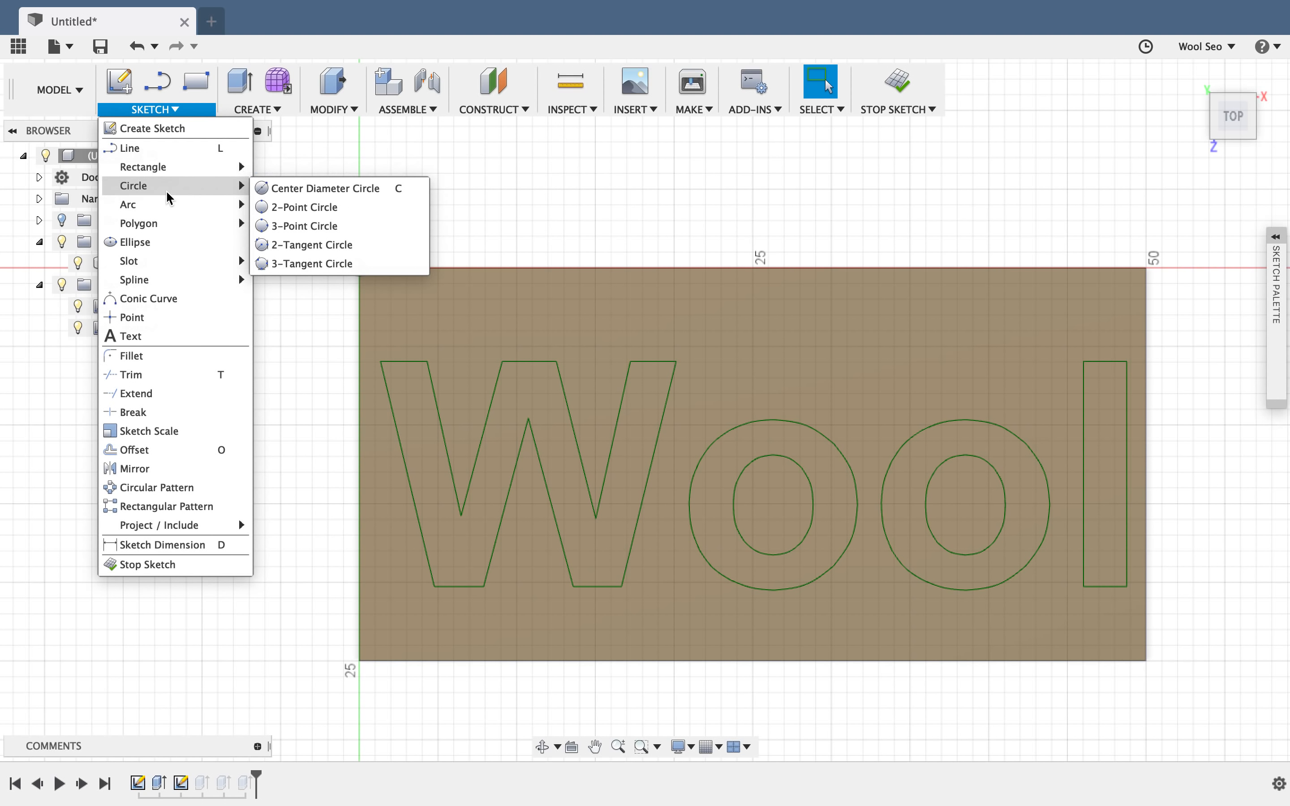
click(325, 190)
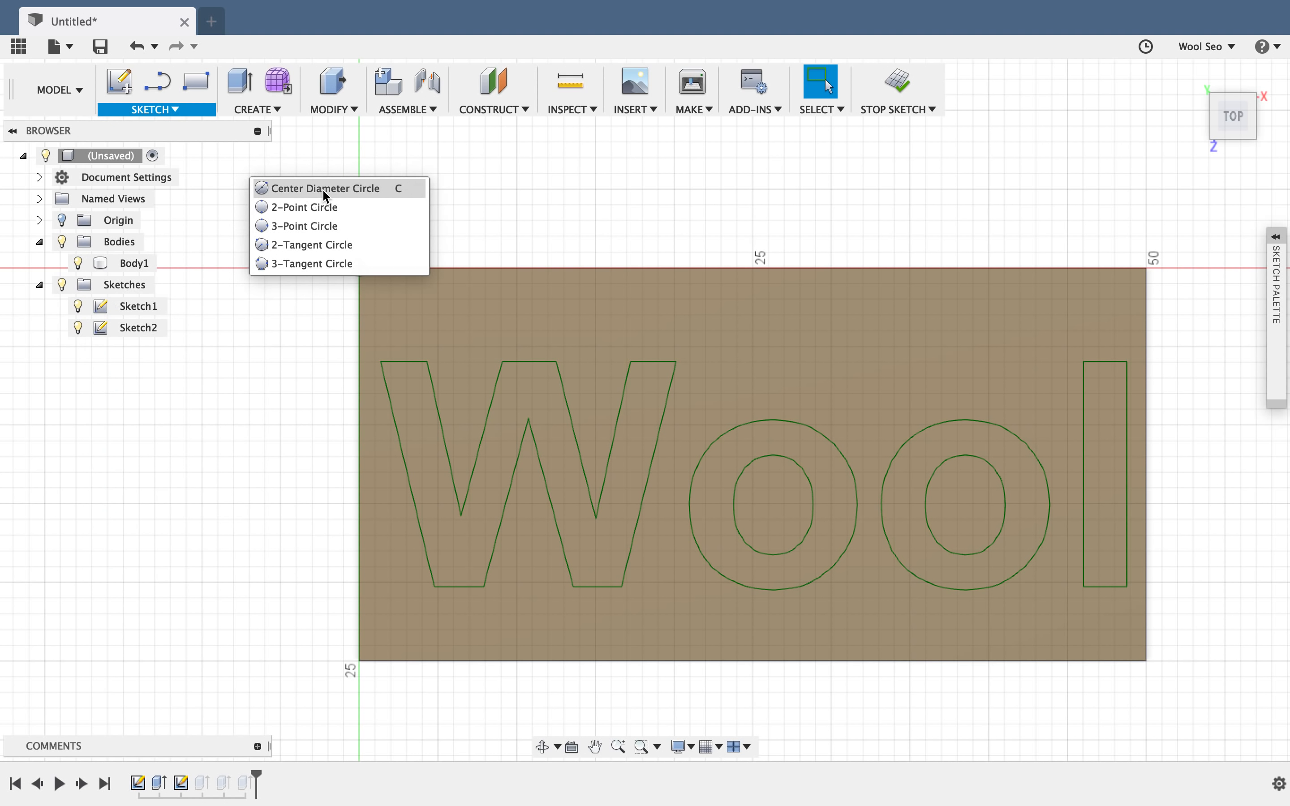
click(437, 316)
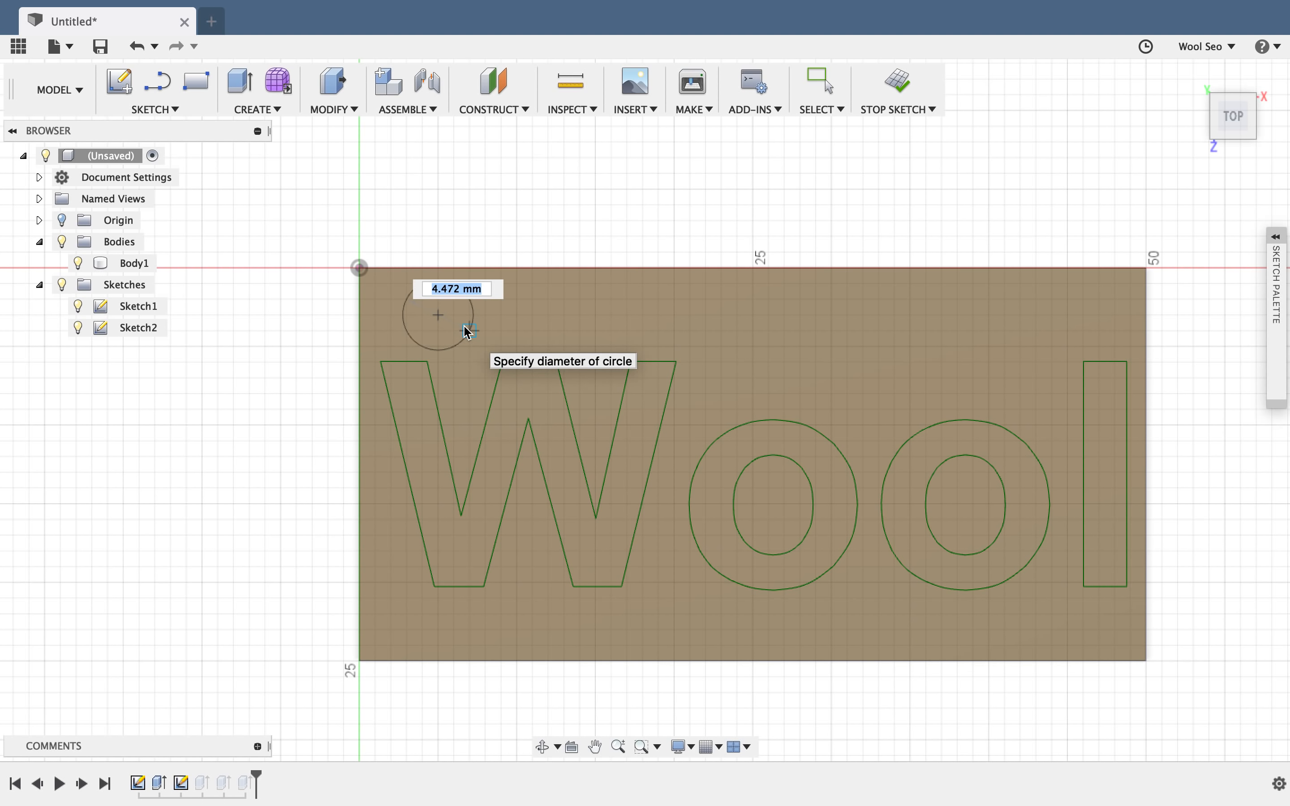
text(3)
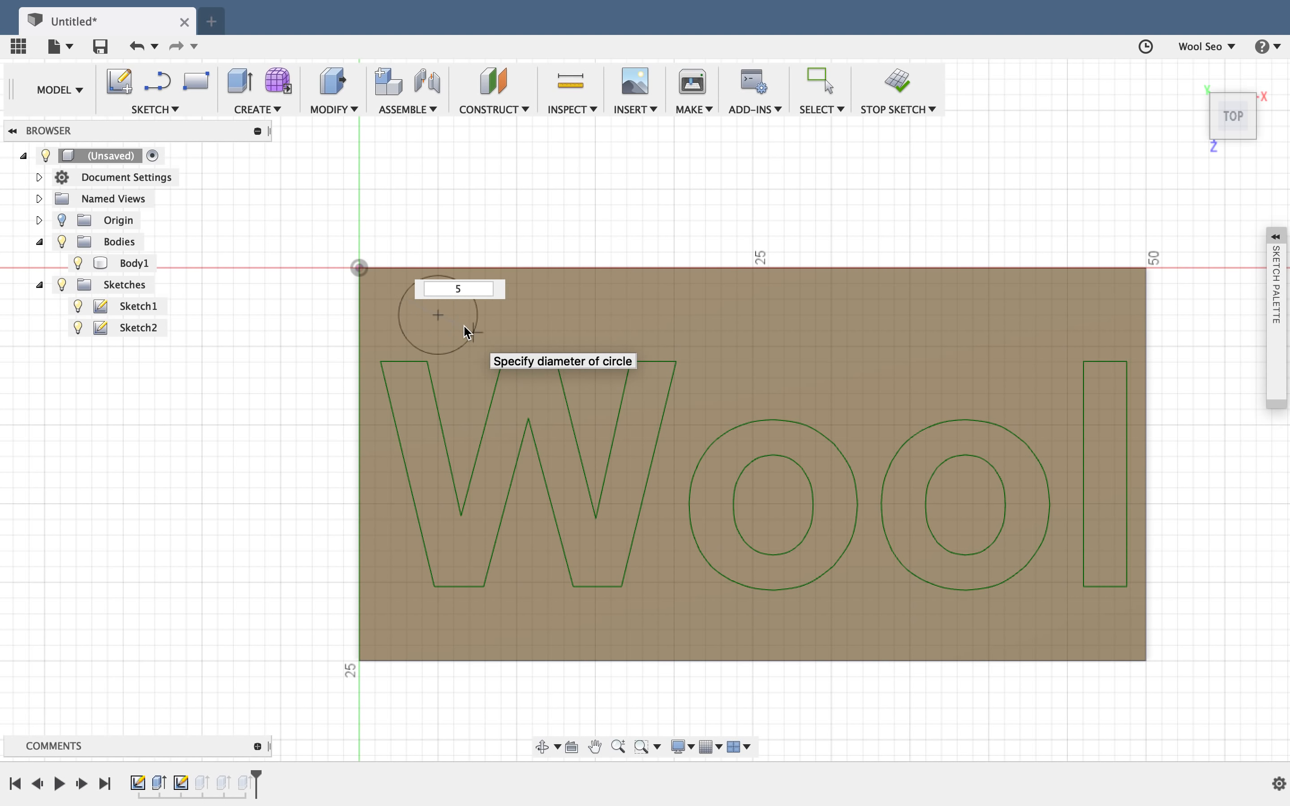
key(Tab)
key(Return)
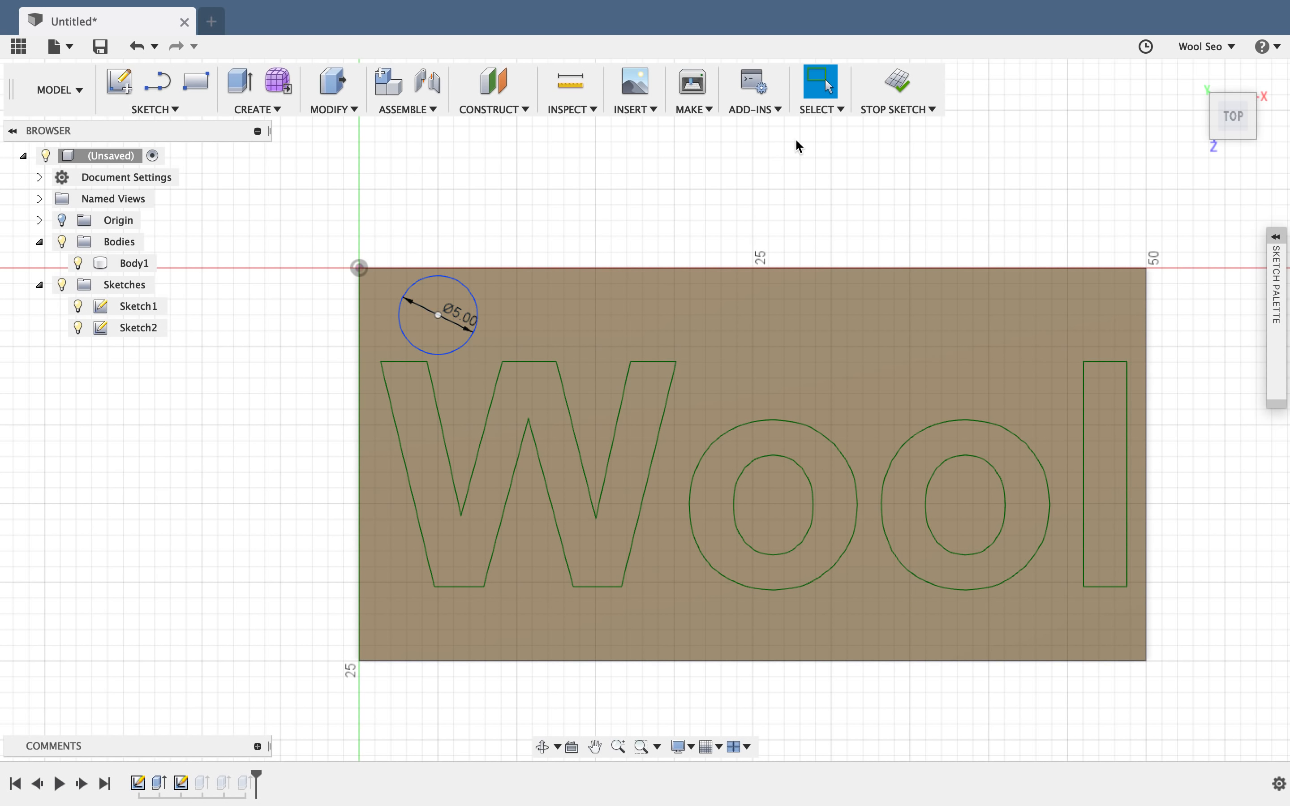
Finish the sketch and extrude the circle above the W by -11 mm as a cut through the plate.
click(899, 87)
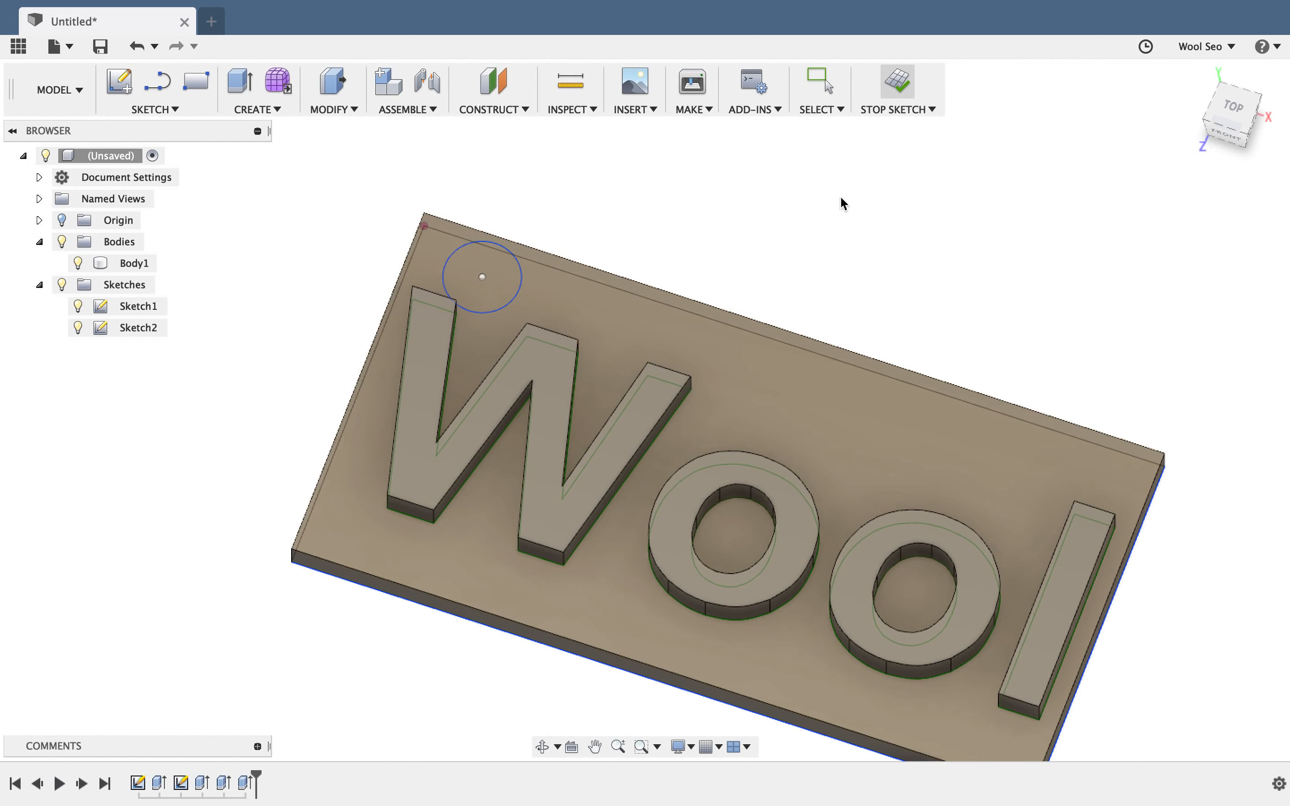
click(503, 264)
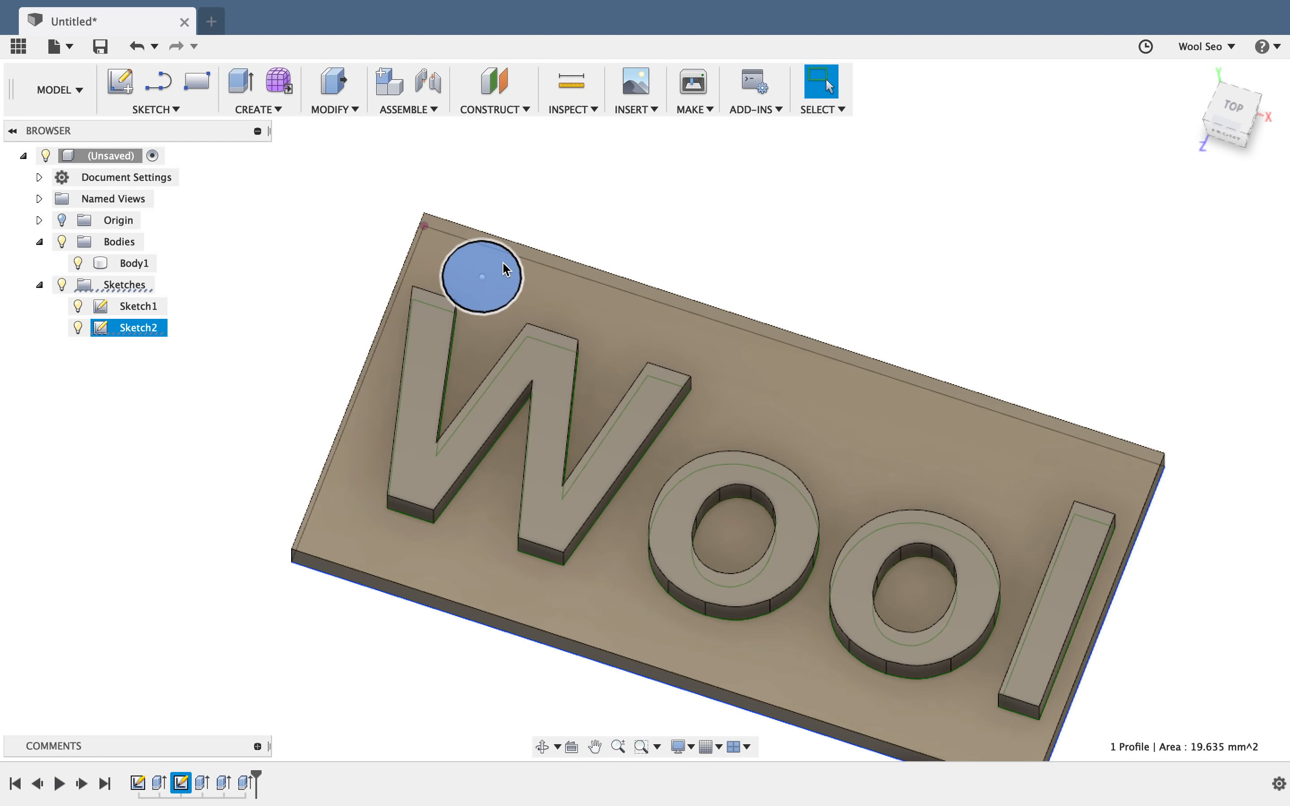
right_click(503, 263)
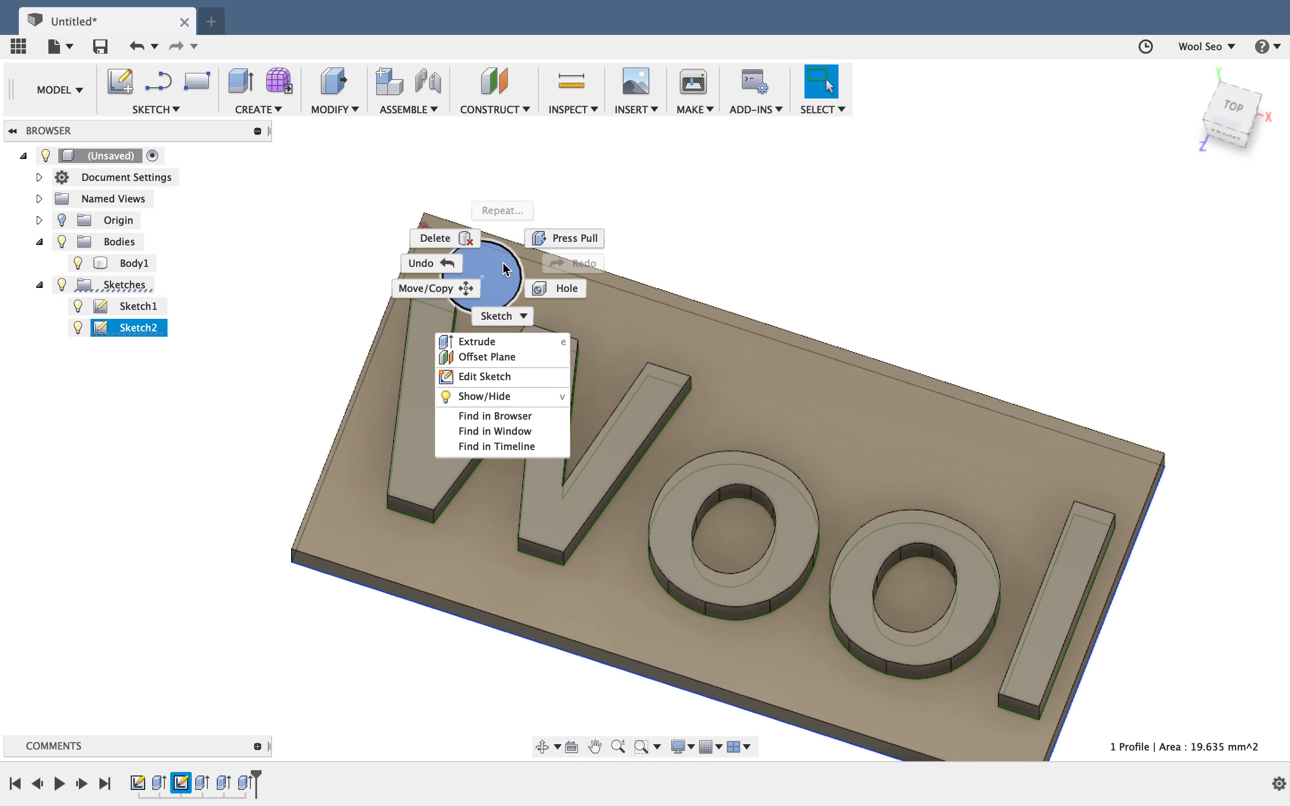
click(505, 343)
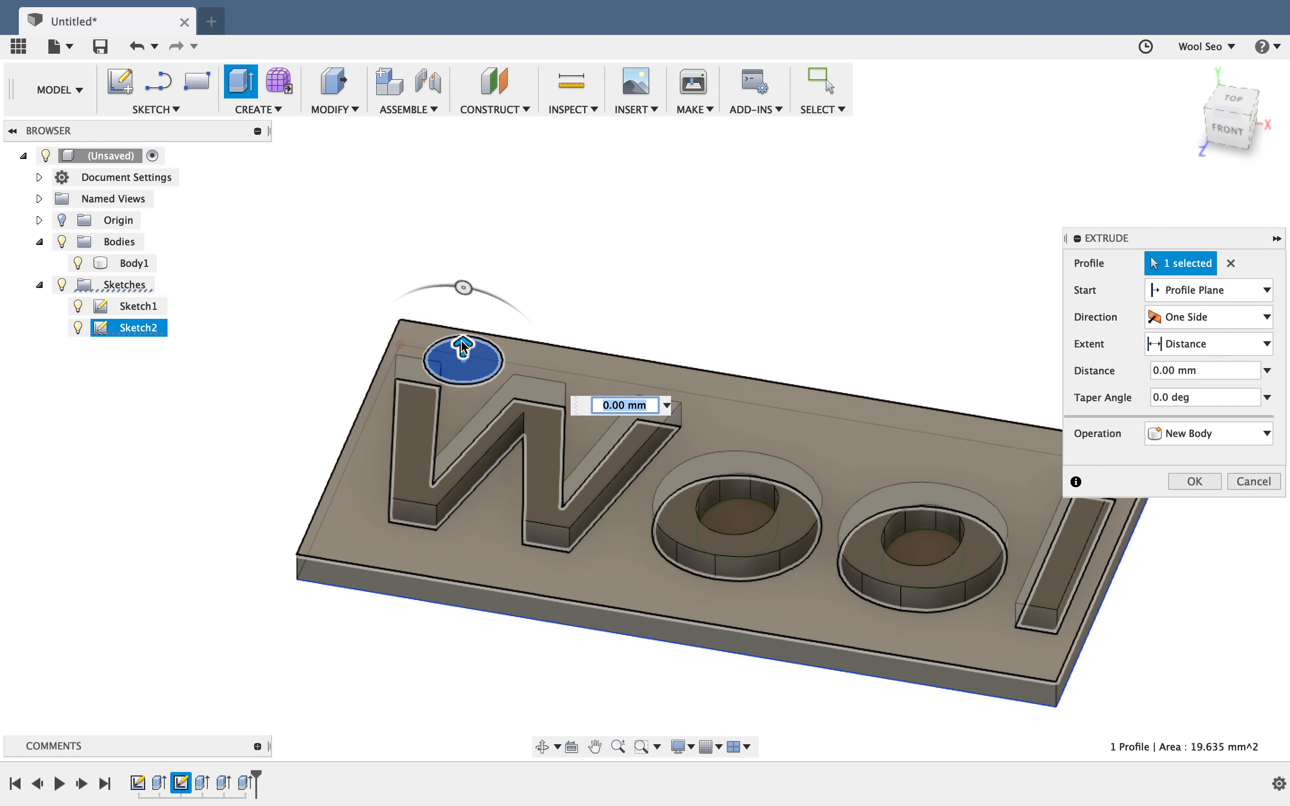
drag(463, 335, 468, 516)
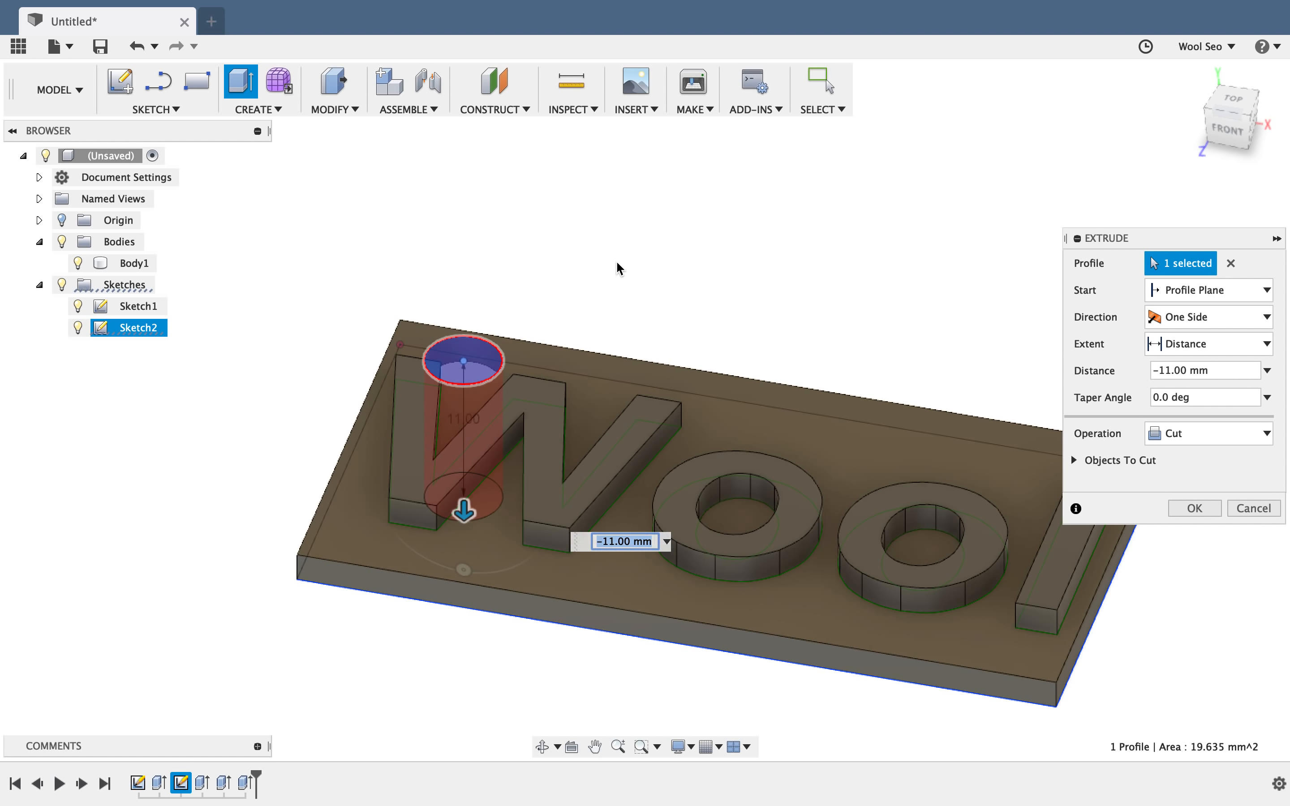
shift+middle_drag(618, 269, 613, 307)
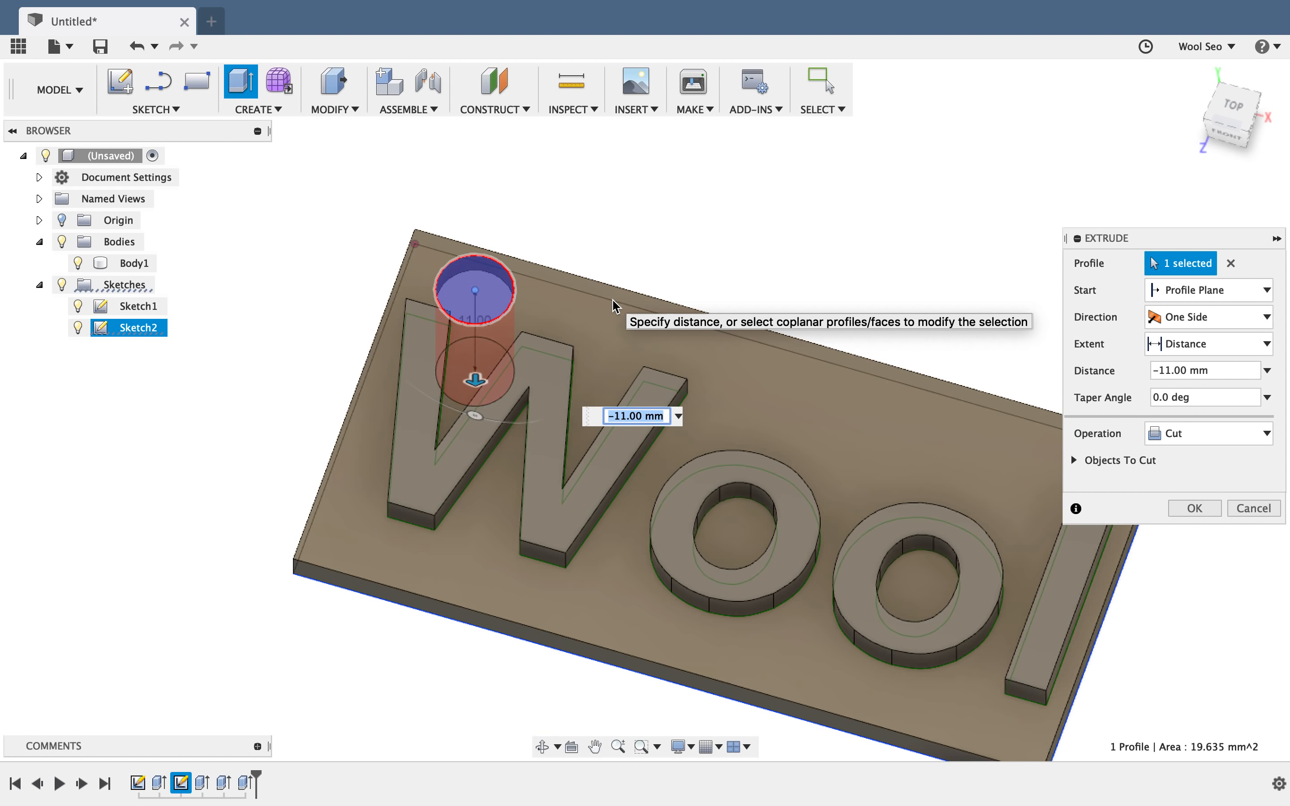
key(Return)
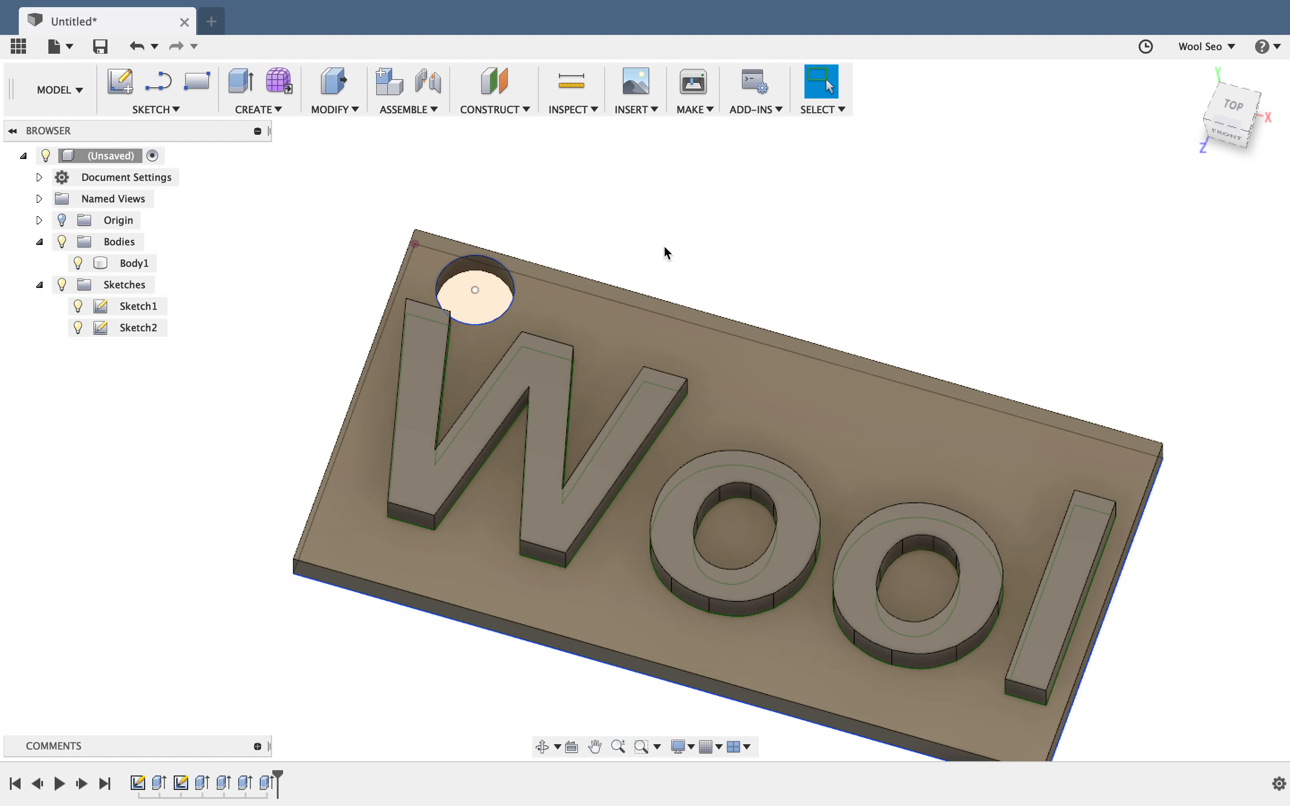
Undo the circular cut and the circle sketched above the letter W.
key(super+z)
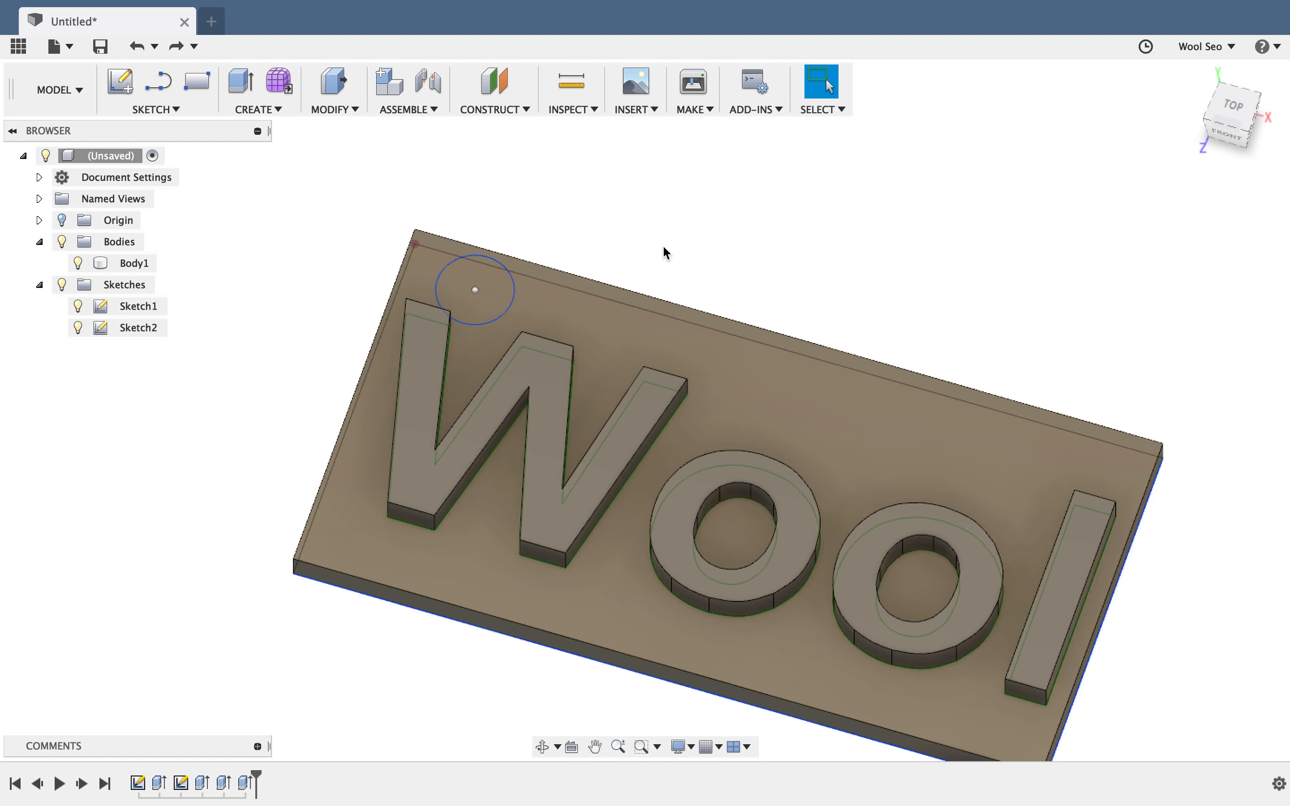
key(super+z)
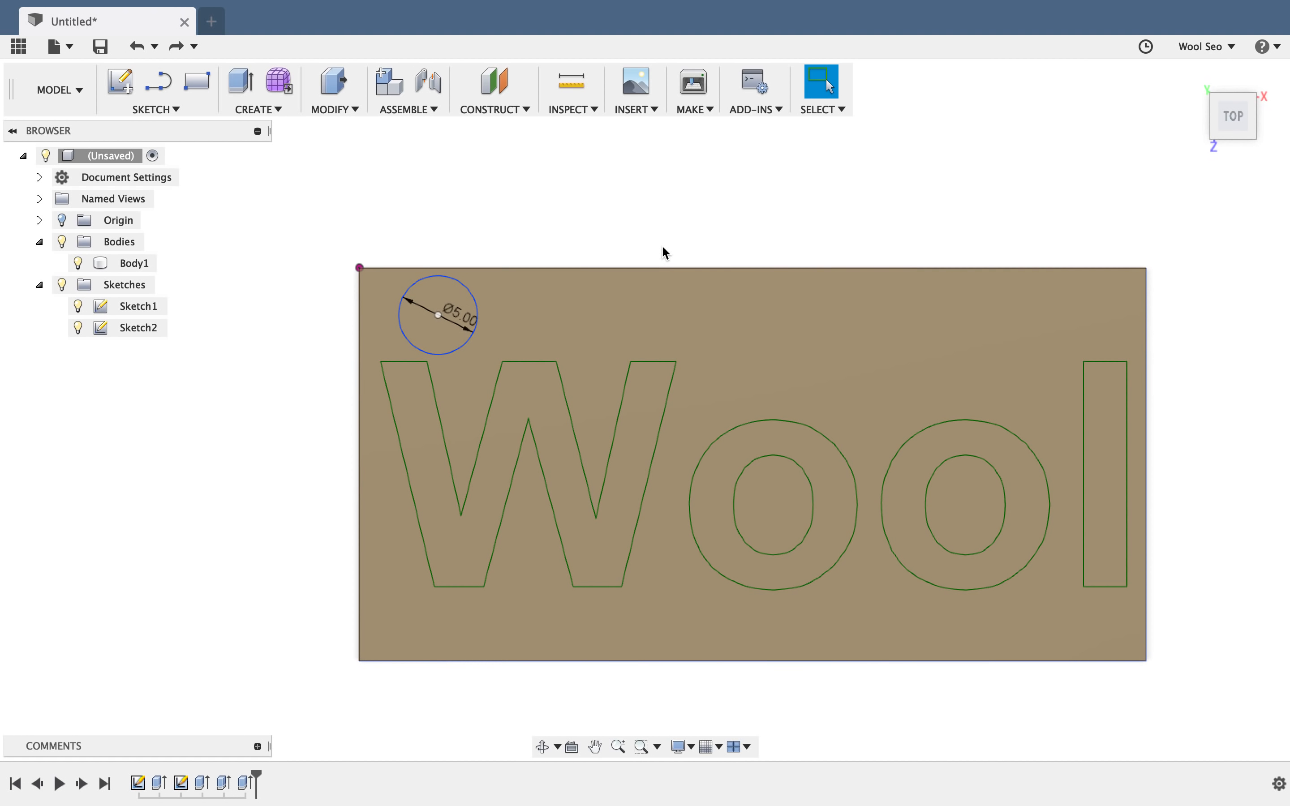
key(super+z)
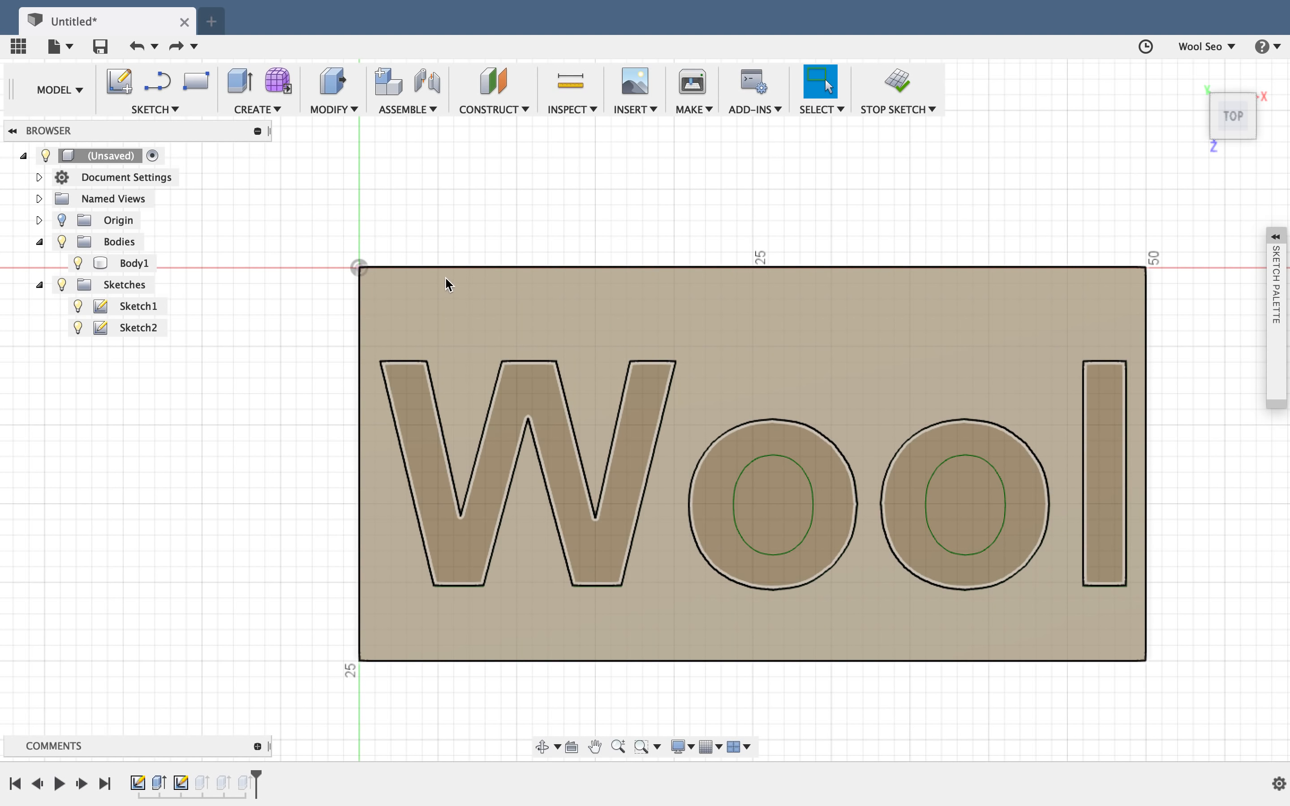
Sketch a centre-diameter circle of 5 mm above the second letter o, near the plate's upper edge.
click(190, 113)
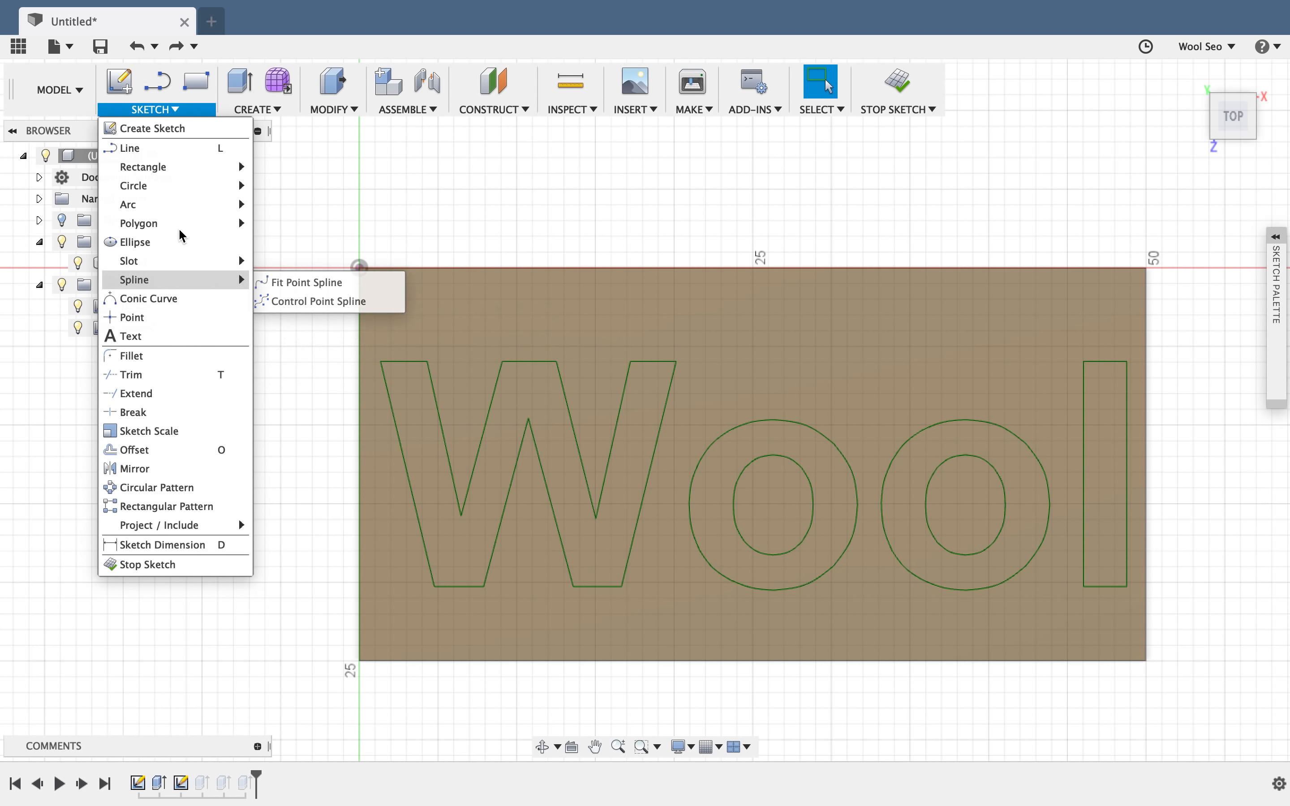
mouse_move(181, 187)
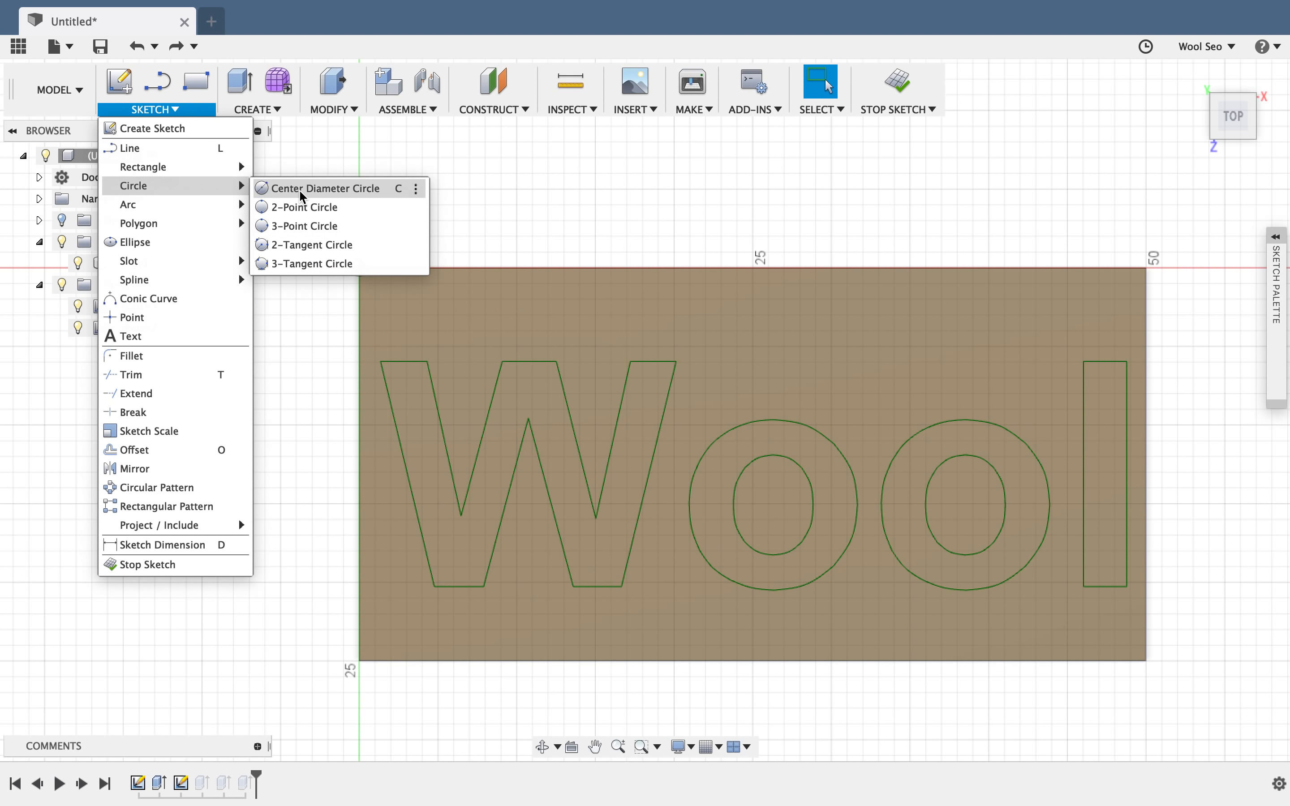
click(330, 188)
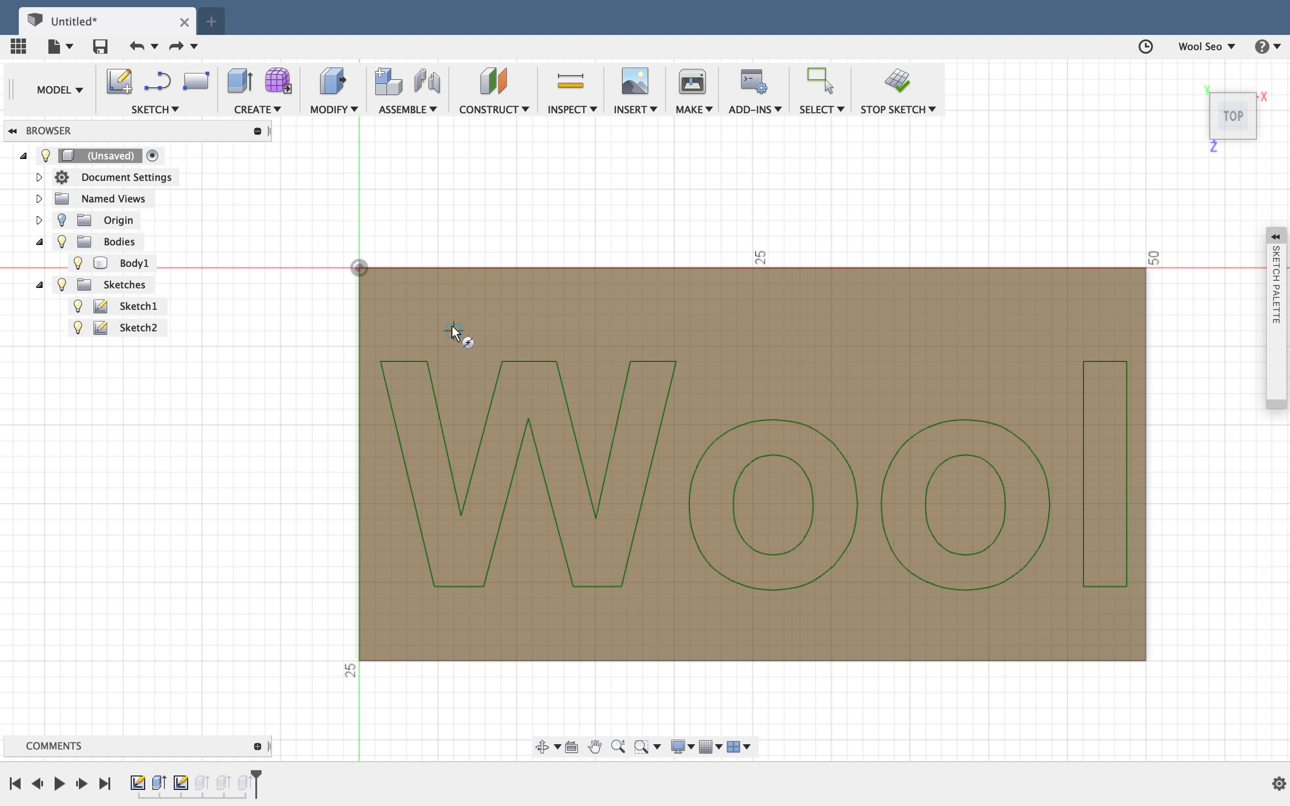
click(989, 331)
text(5)
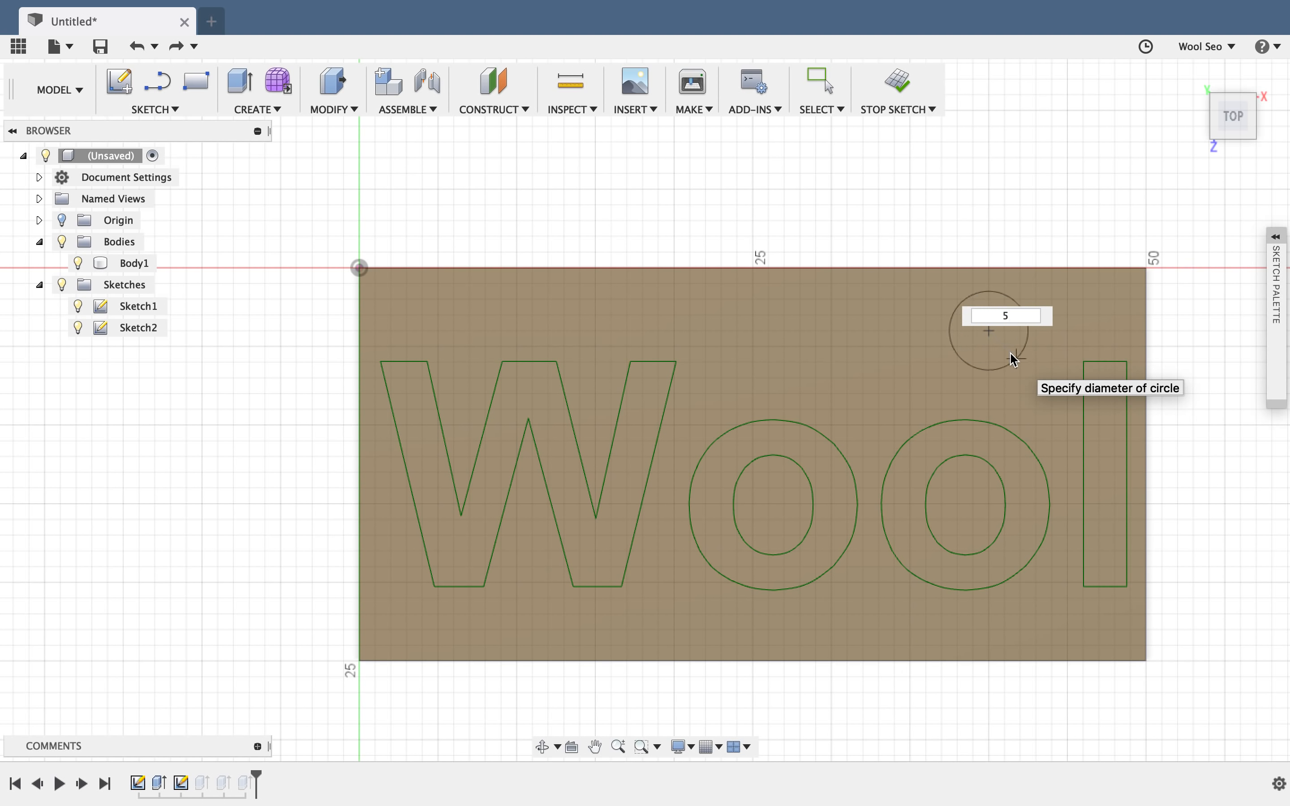
key(Tab)
key(Return)
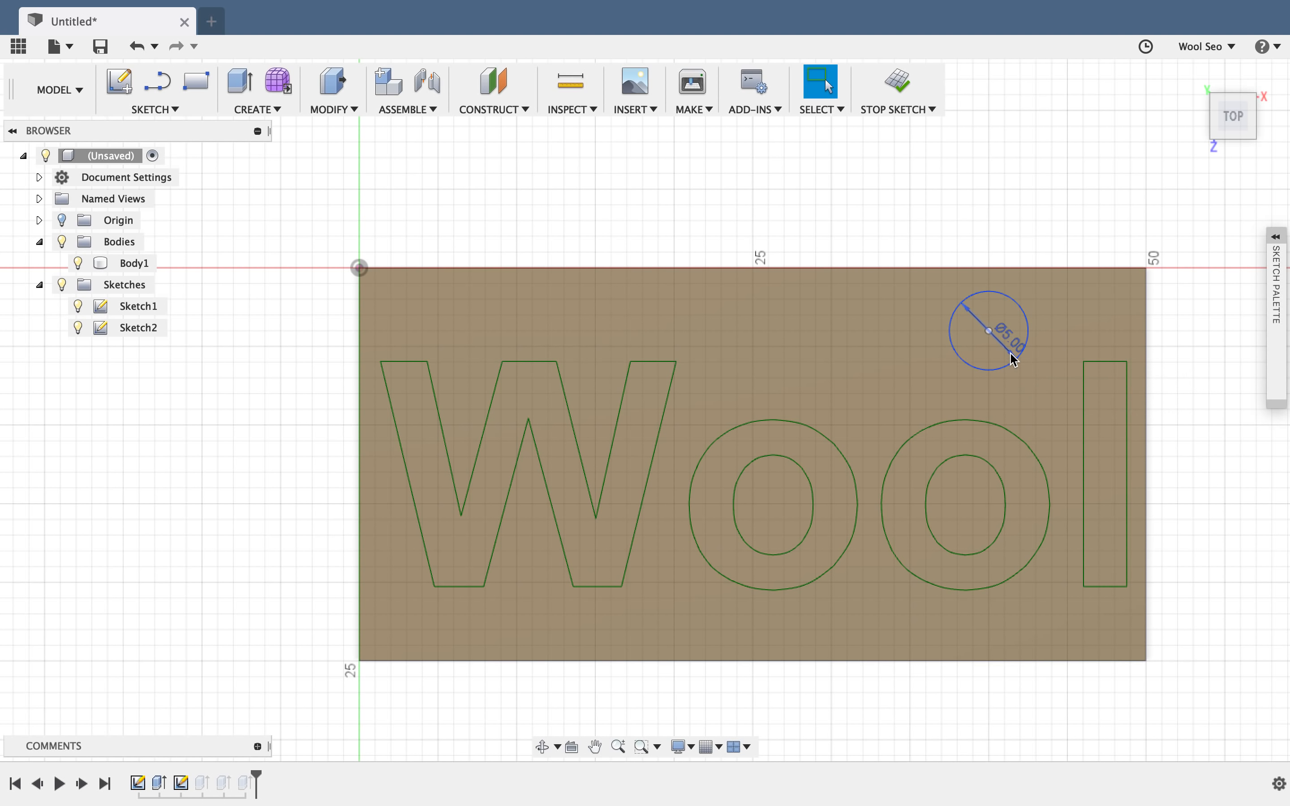
Finish the sketch and extrude the circle above the second letter o by -10 mm as a cut through the plate.
click(897, 82)
click(1013, 445)
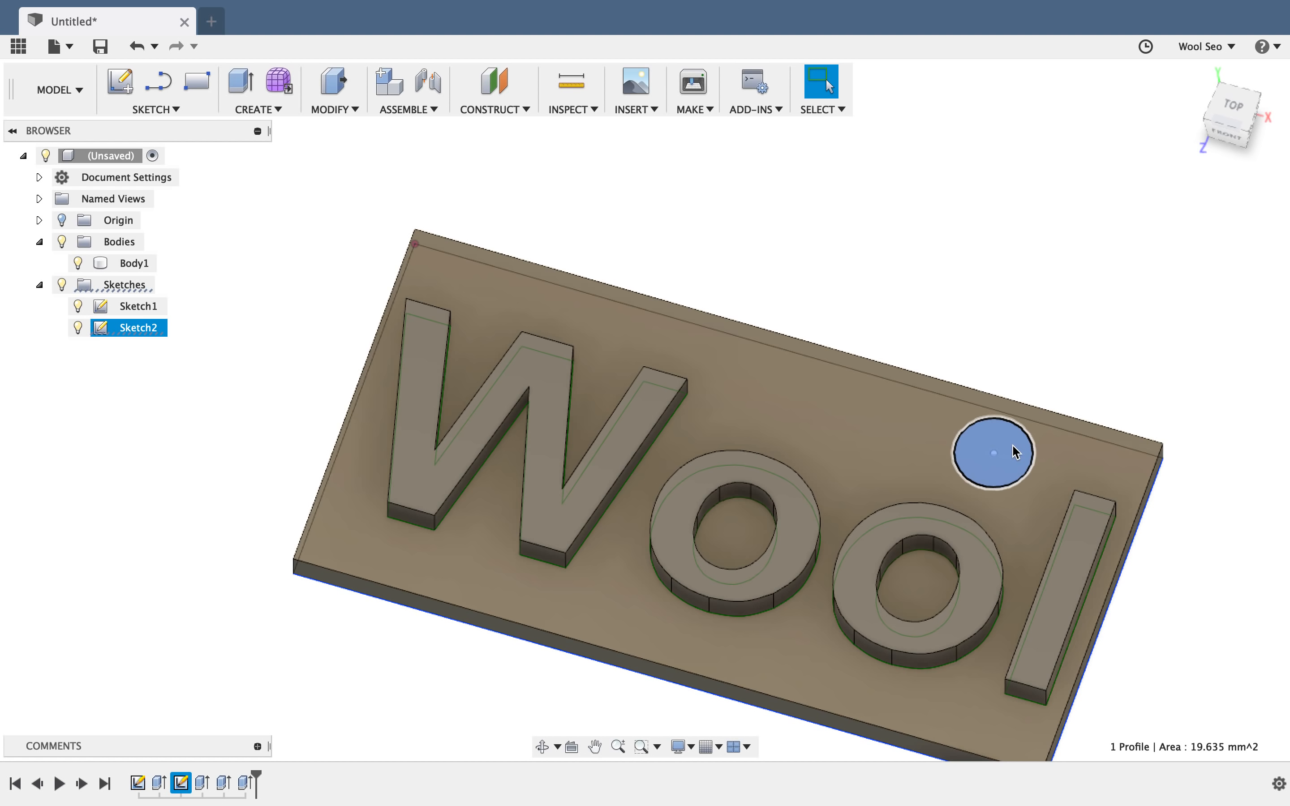
right_click(1015, 451)
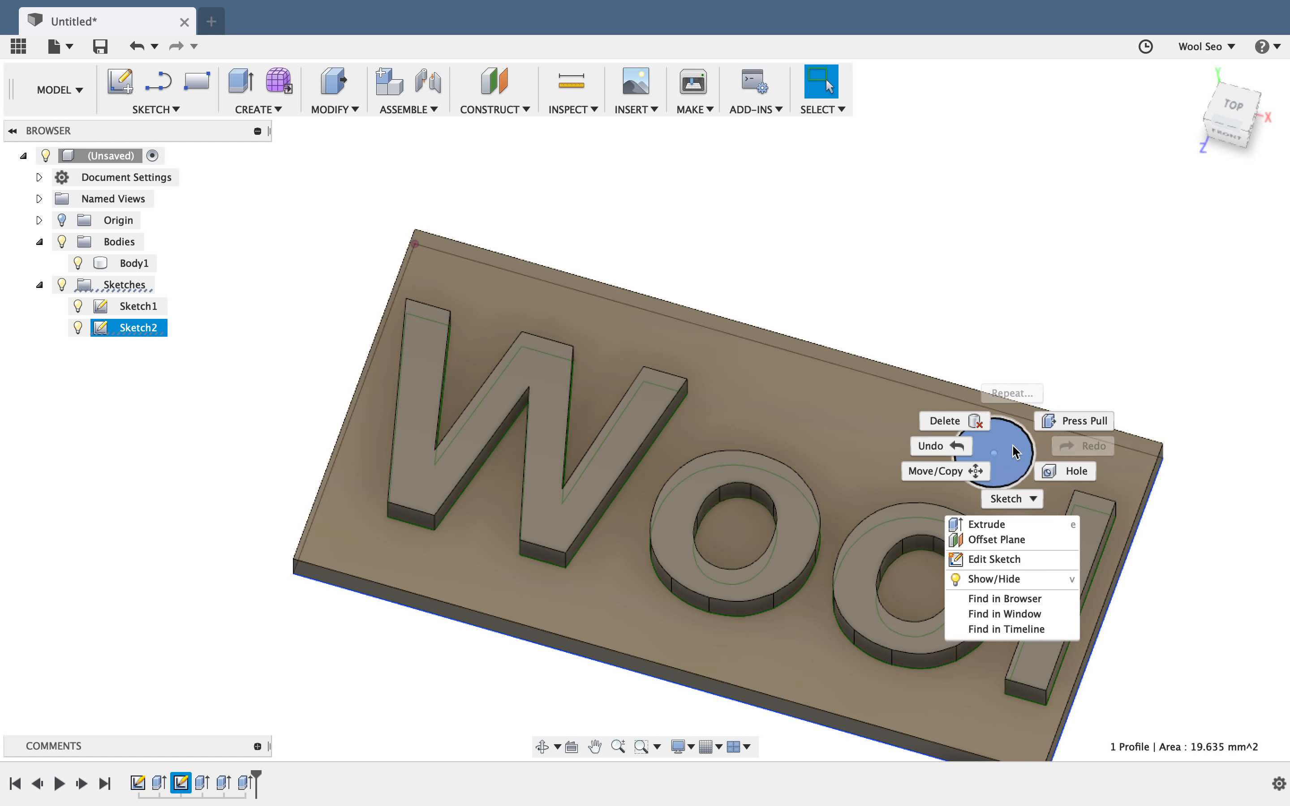
click(1028, 526)
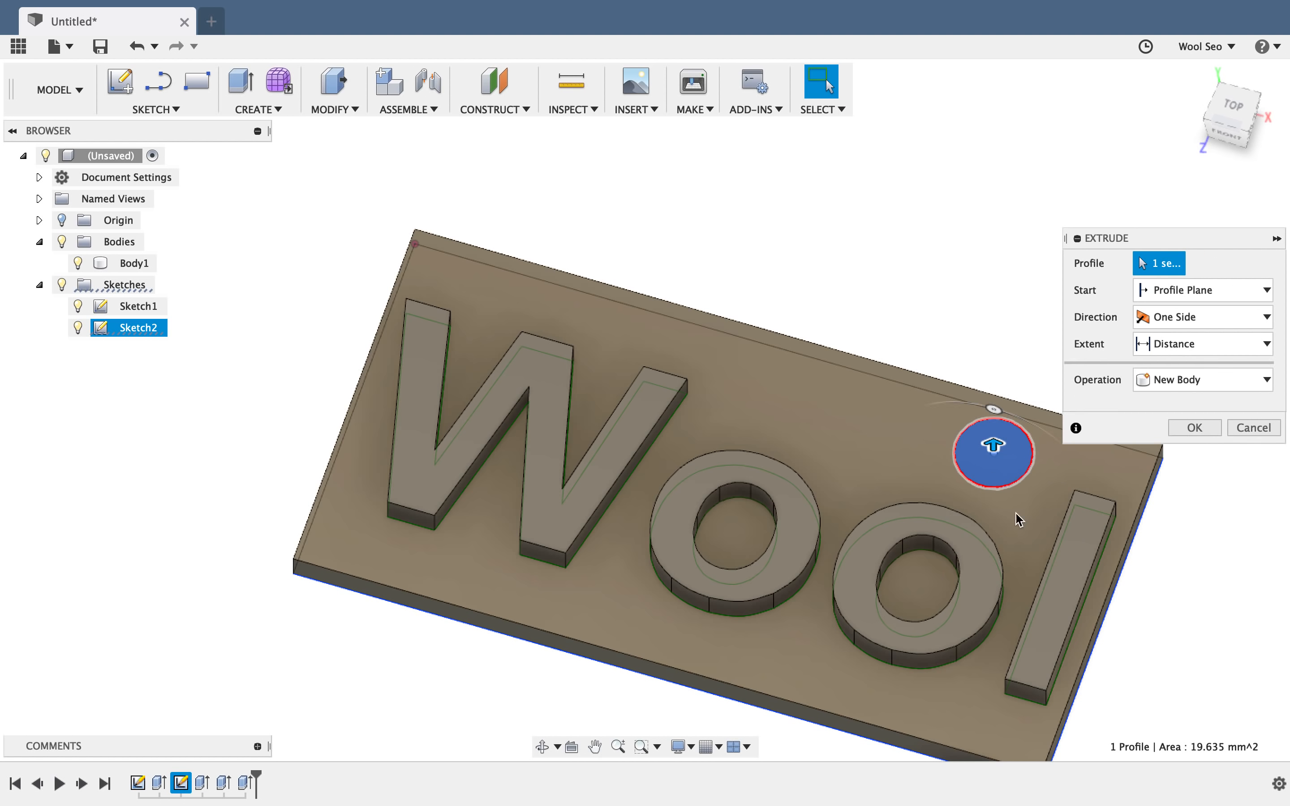
shift+middle_drag(852, 431, 855, 388)
drag(995, 444, 991, 596)
shift+middle_drag(959, 369, 954, 443)
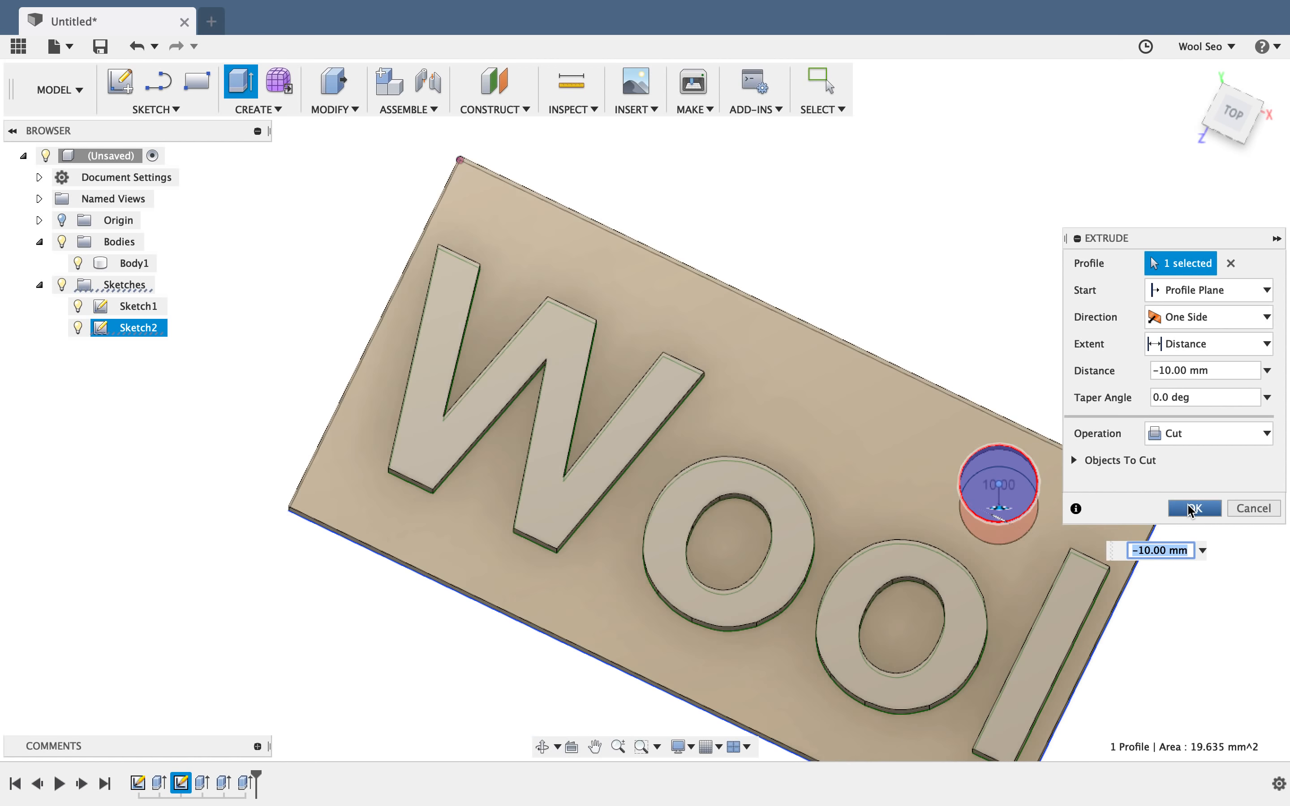
click(1192, 509)
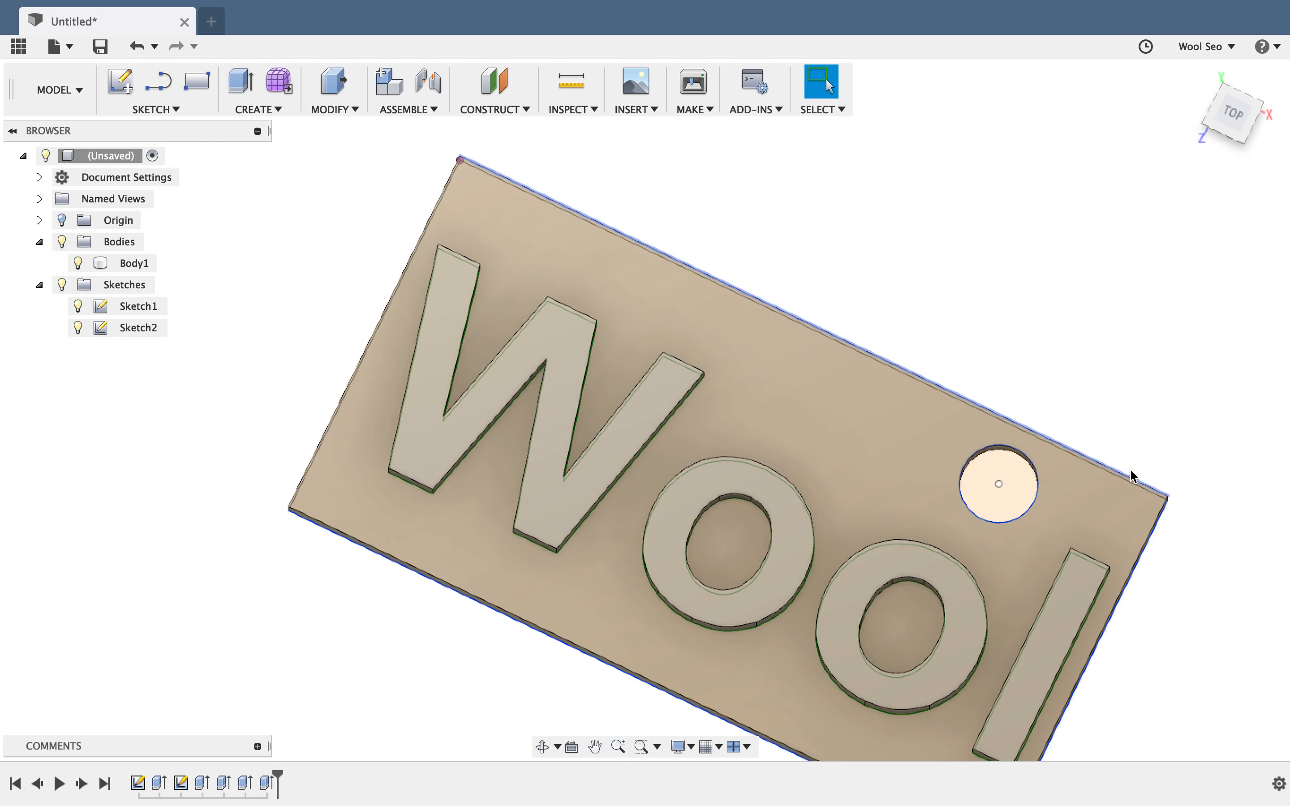
Fillet the plate's vertical corner edge below the letter l with a 3.25 mm constant radius.
shift+middle_drag(760, 348, 717, 277)
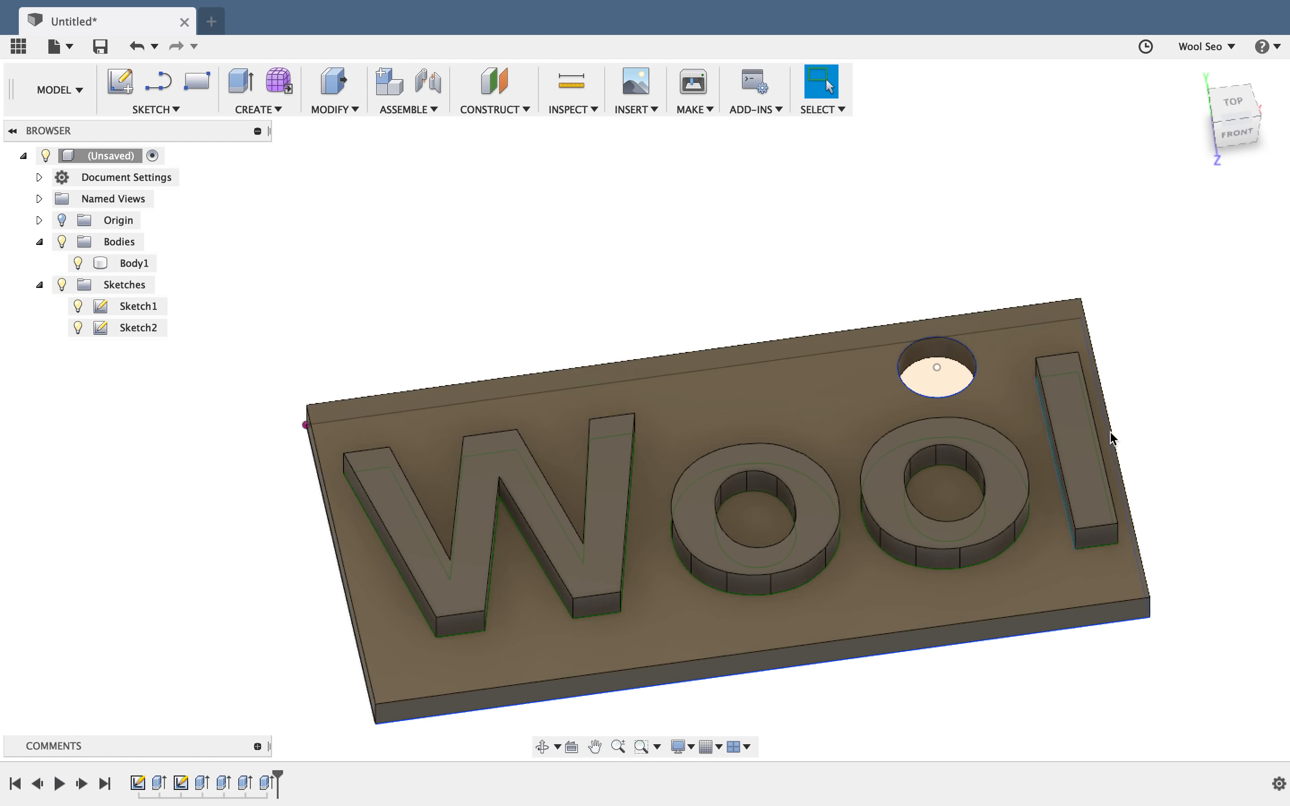
shift+middle_drag(1212, 555, 1137, 601)
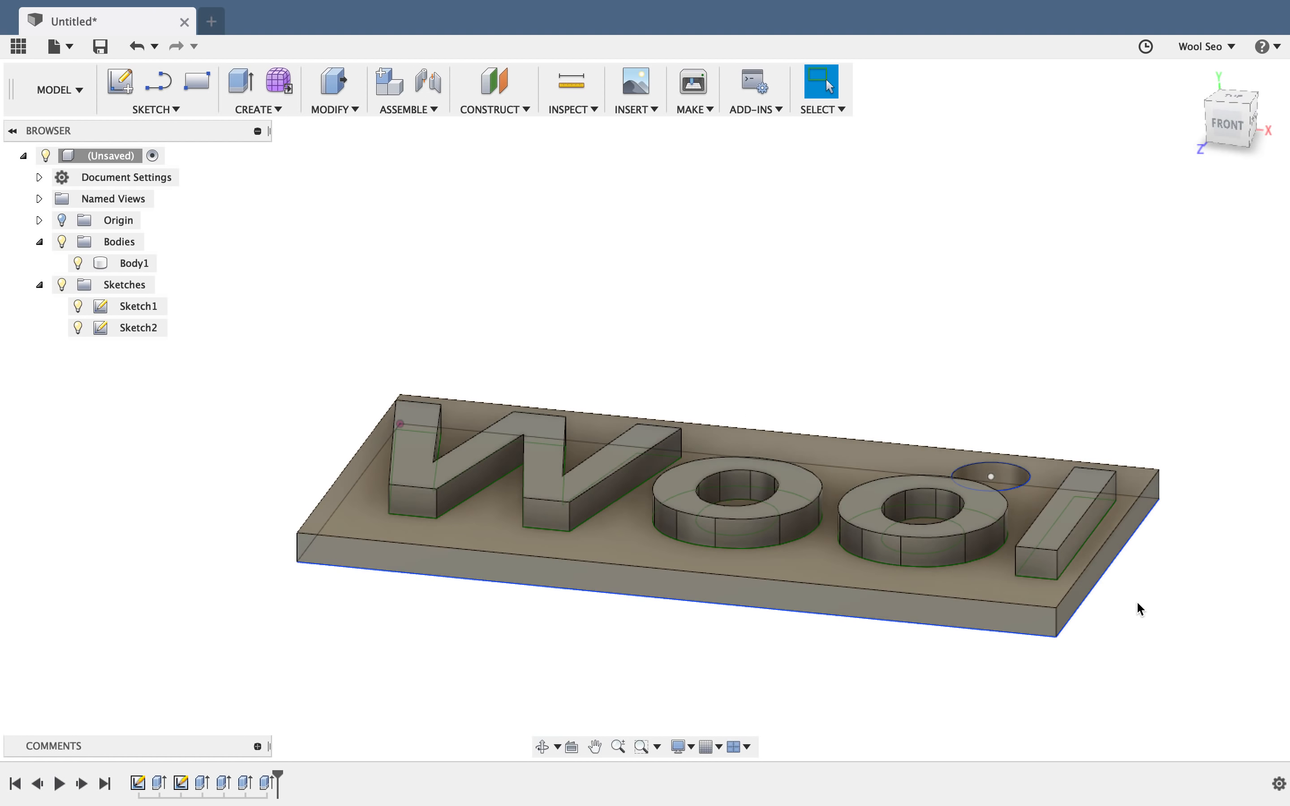
scroll(1136, 601, down, 3)
scroll(1131, 601, up, 10)
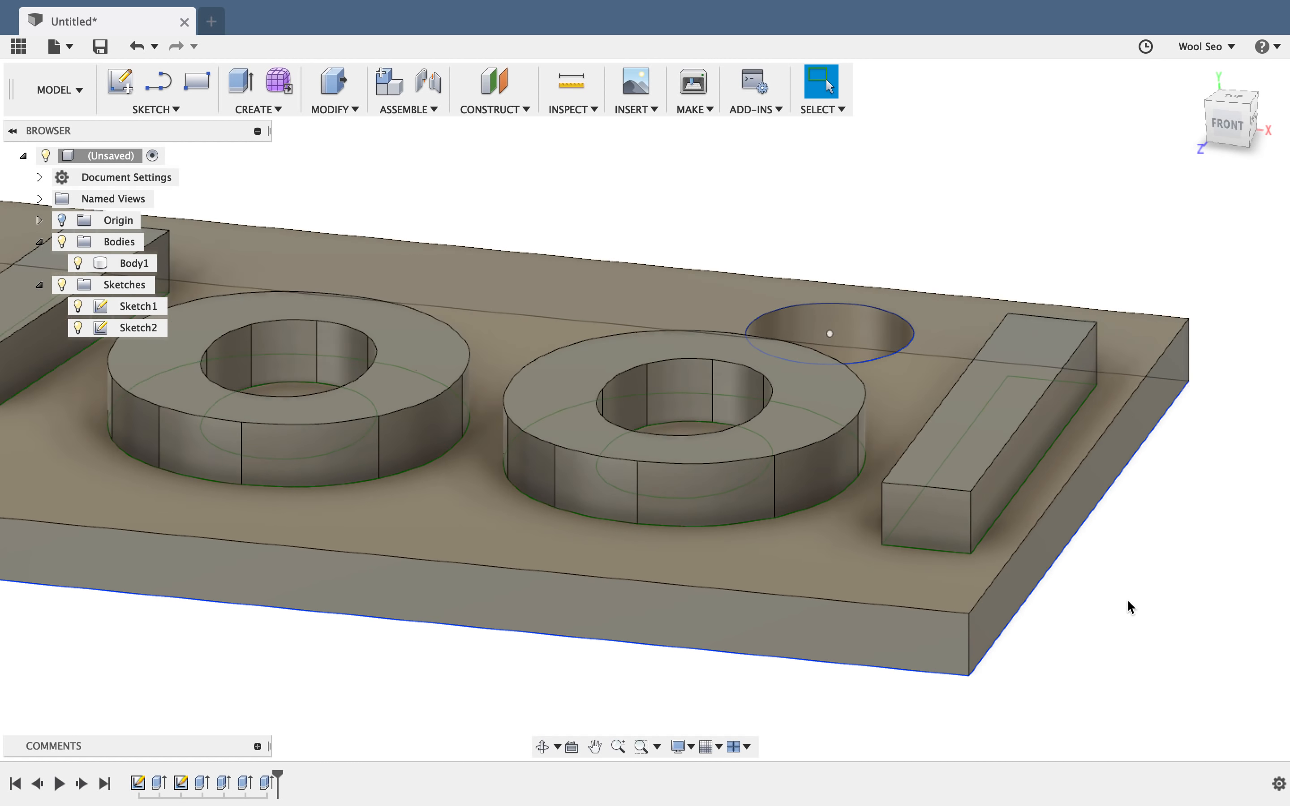
scroll(1127, 599, up, 5)
click(891, 660)
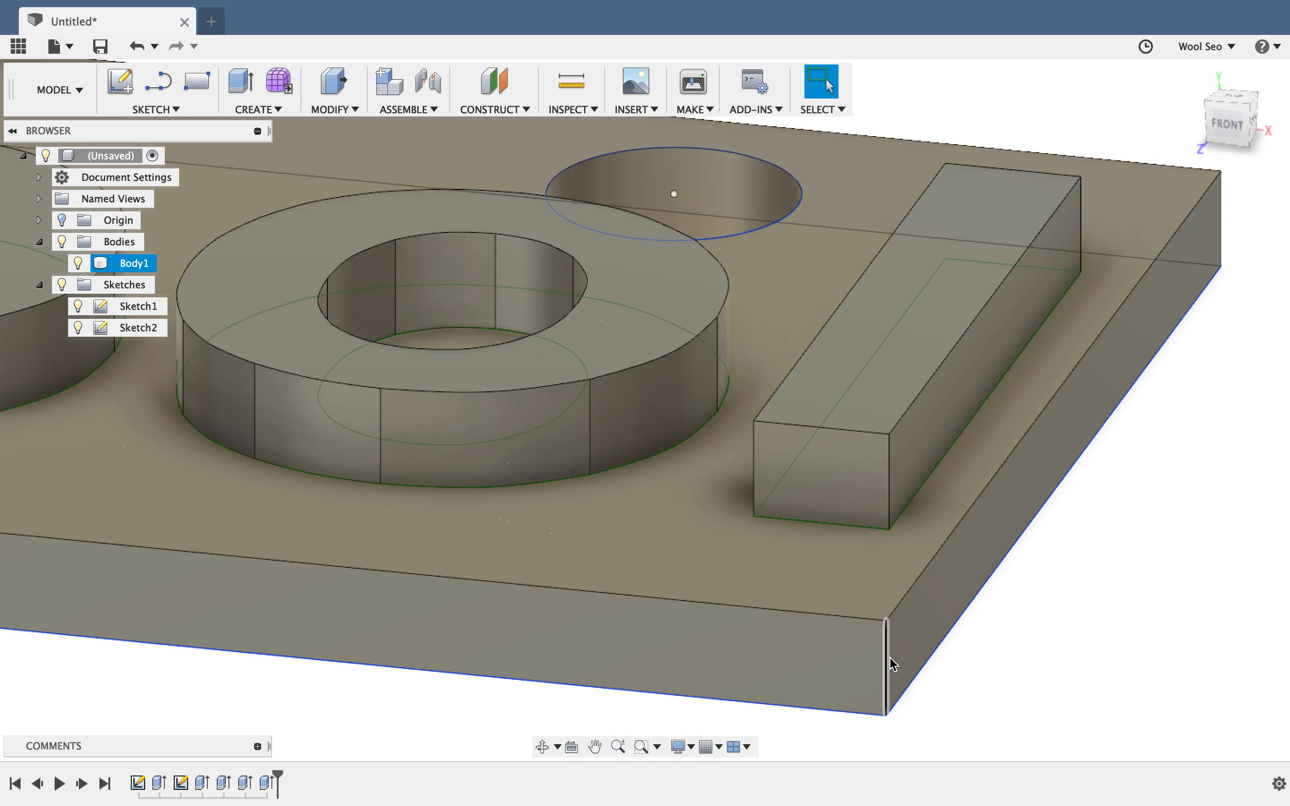
right_click(890, 661)
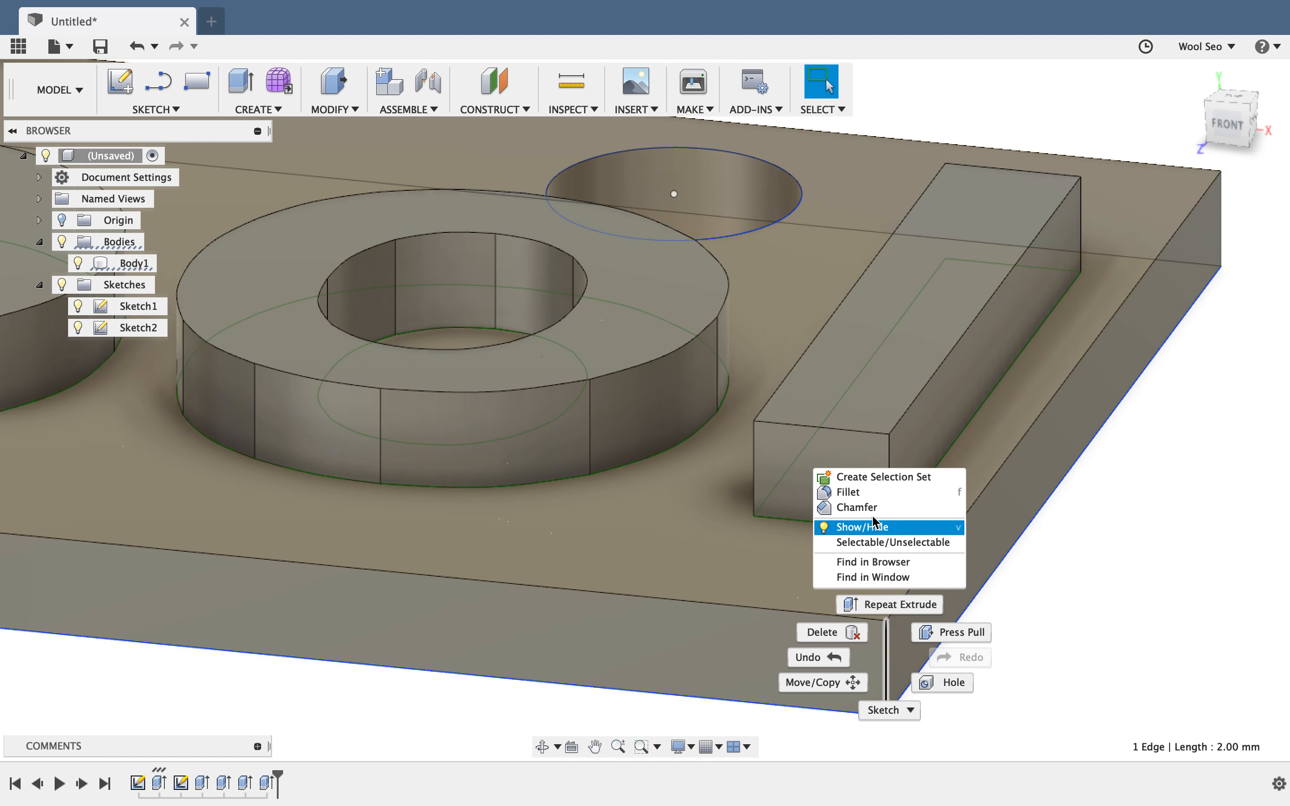
click(879, 493)
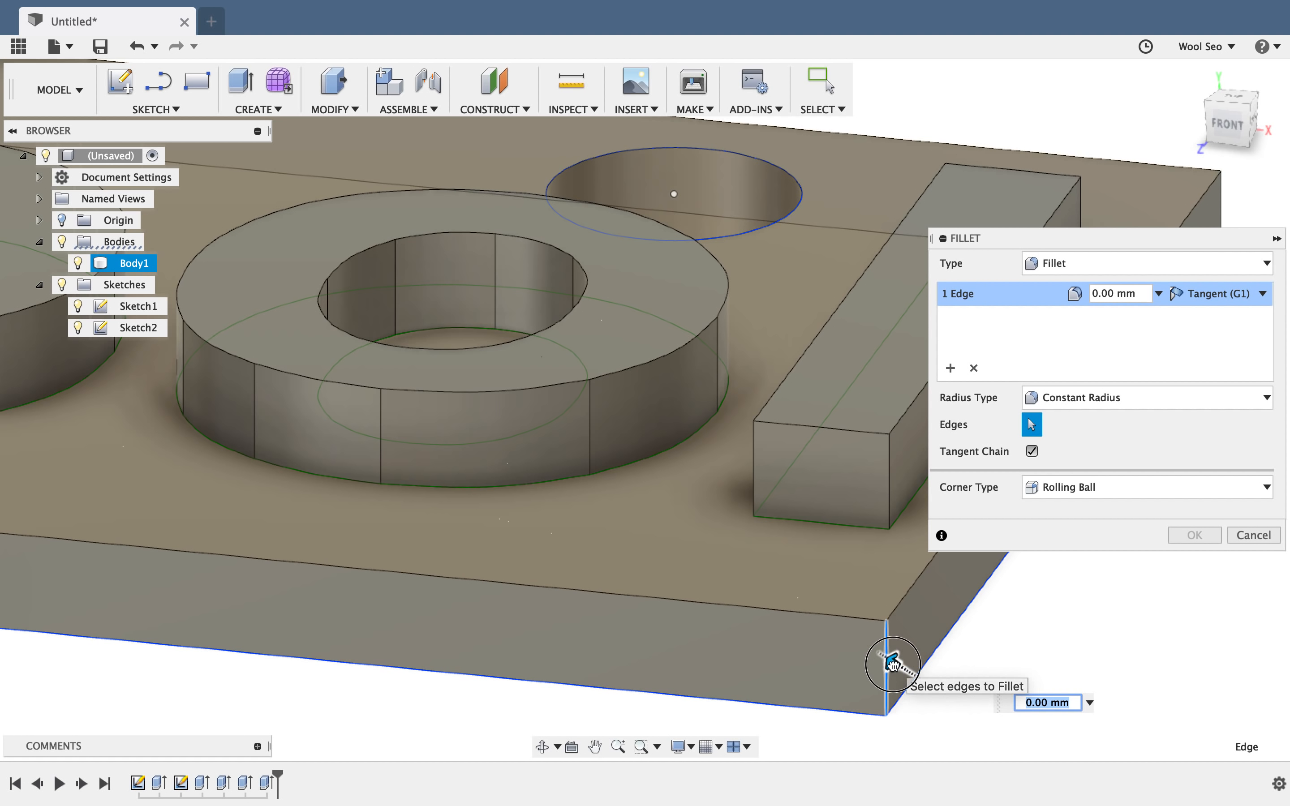
drag(889, 670, 858, 640)
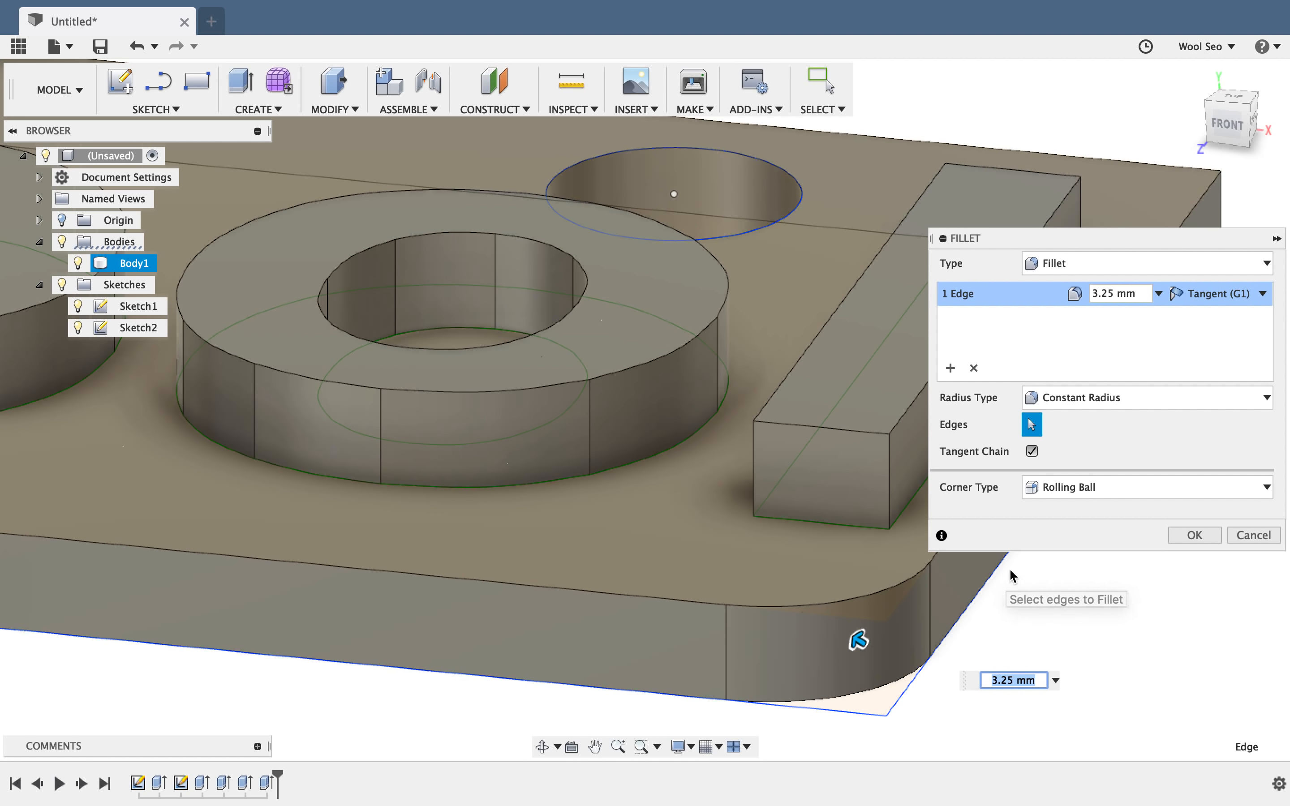
click(1194, 535)
Fillet the plate's three remaining vertical corner edges together with a 3.5 mm constant radius.
shift+middle_drag(1048, 530, 1089, 556)
scroll(1088, 558, down, 10)
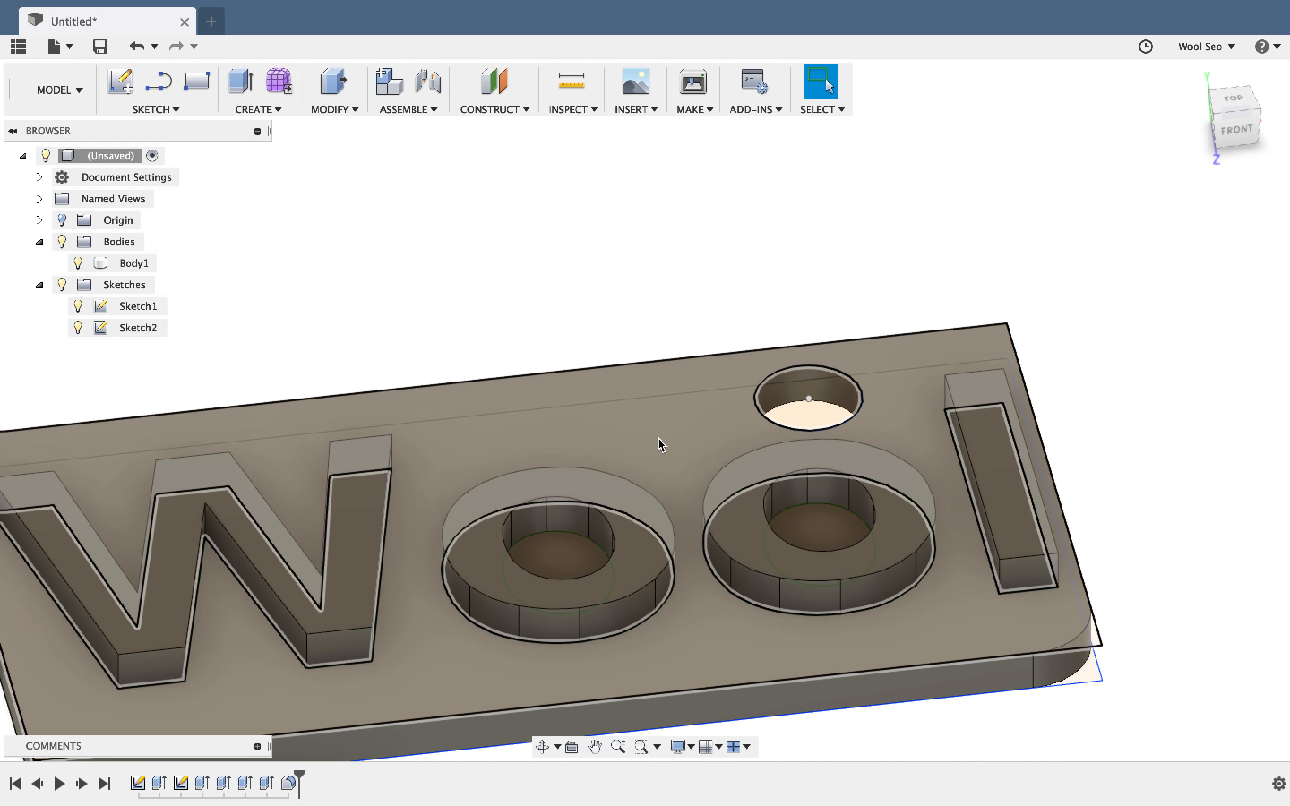
scroll(663, 440, down, 3)
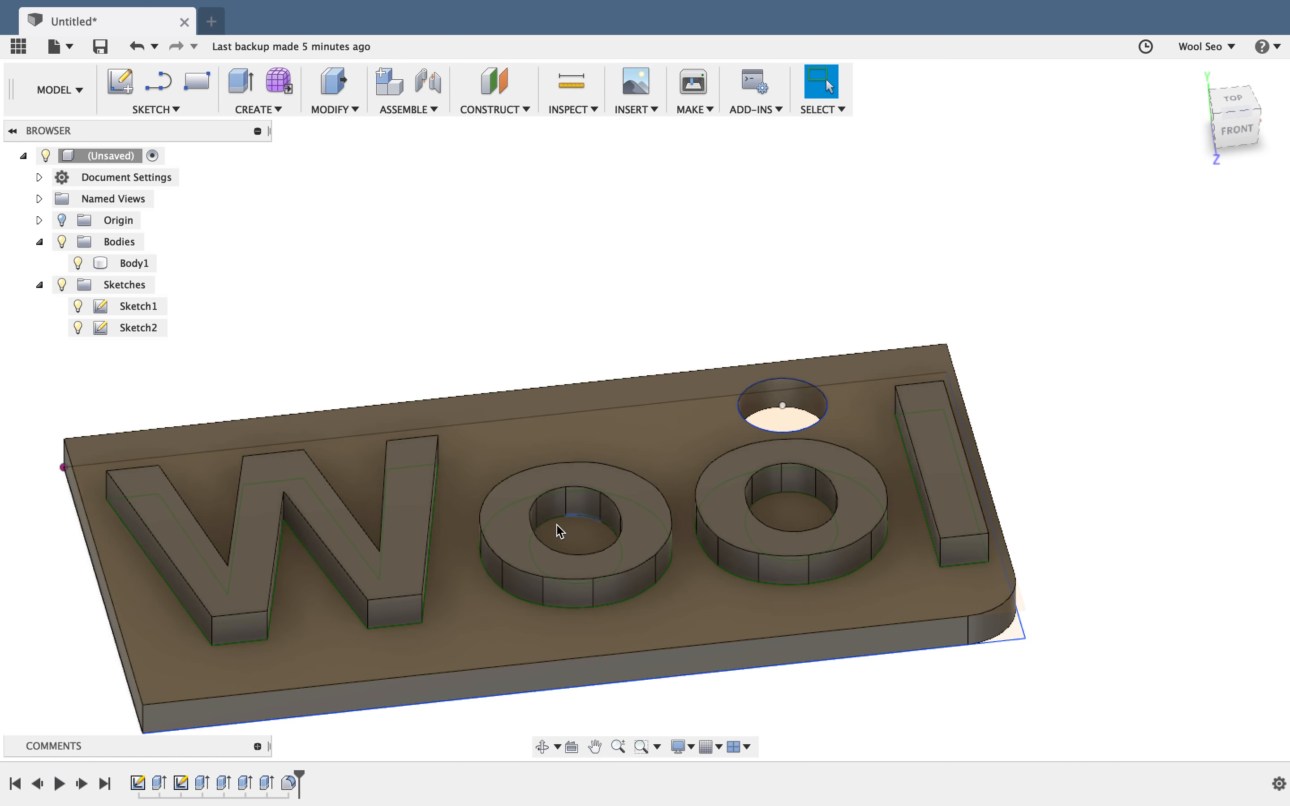
scroll(560, 531, up, 3)
shift+middle_drag(628, 608, 688, 596)
scroll(711, 680, up, 5)
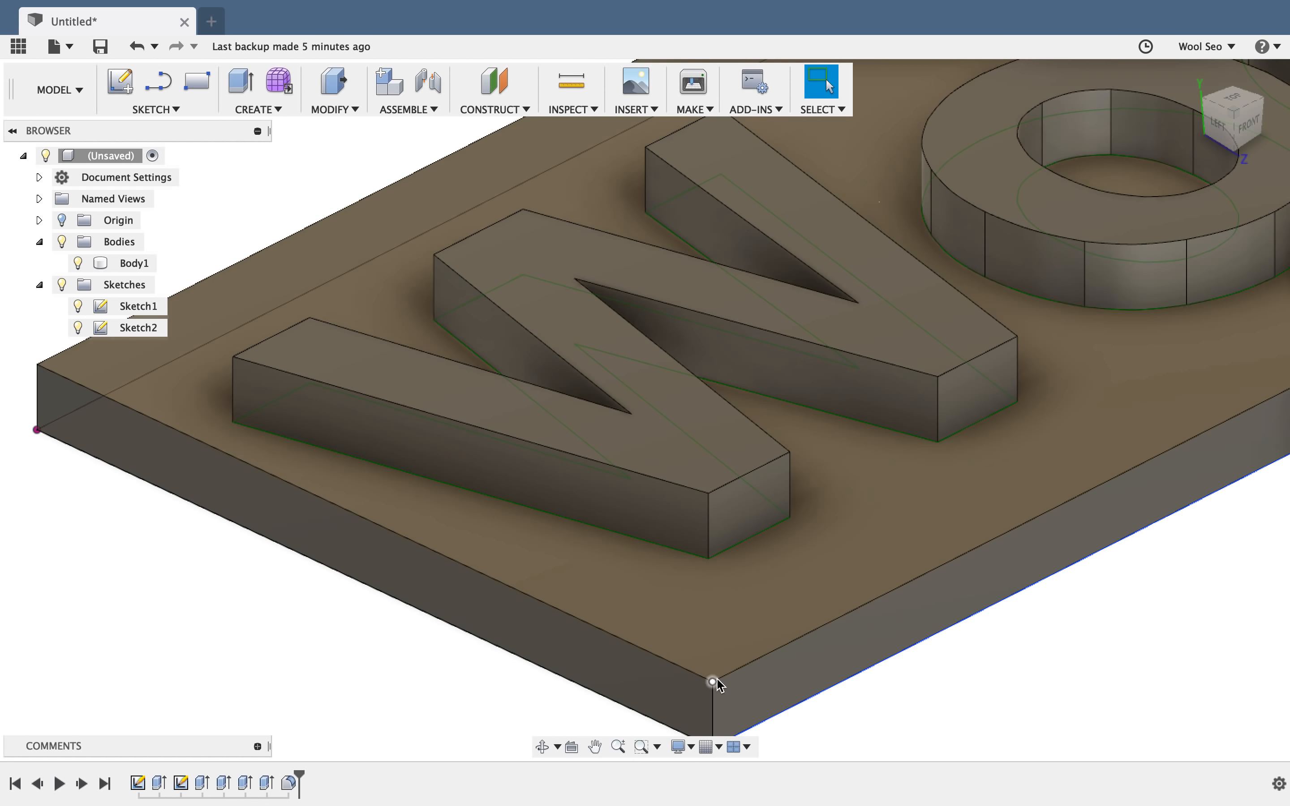
click(713, 705)
shift+middle_drag(640, 508, 786, 461)
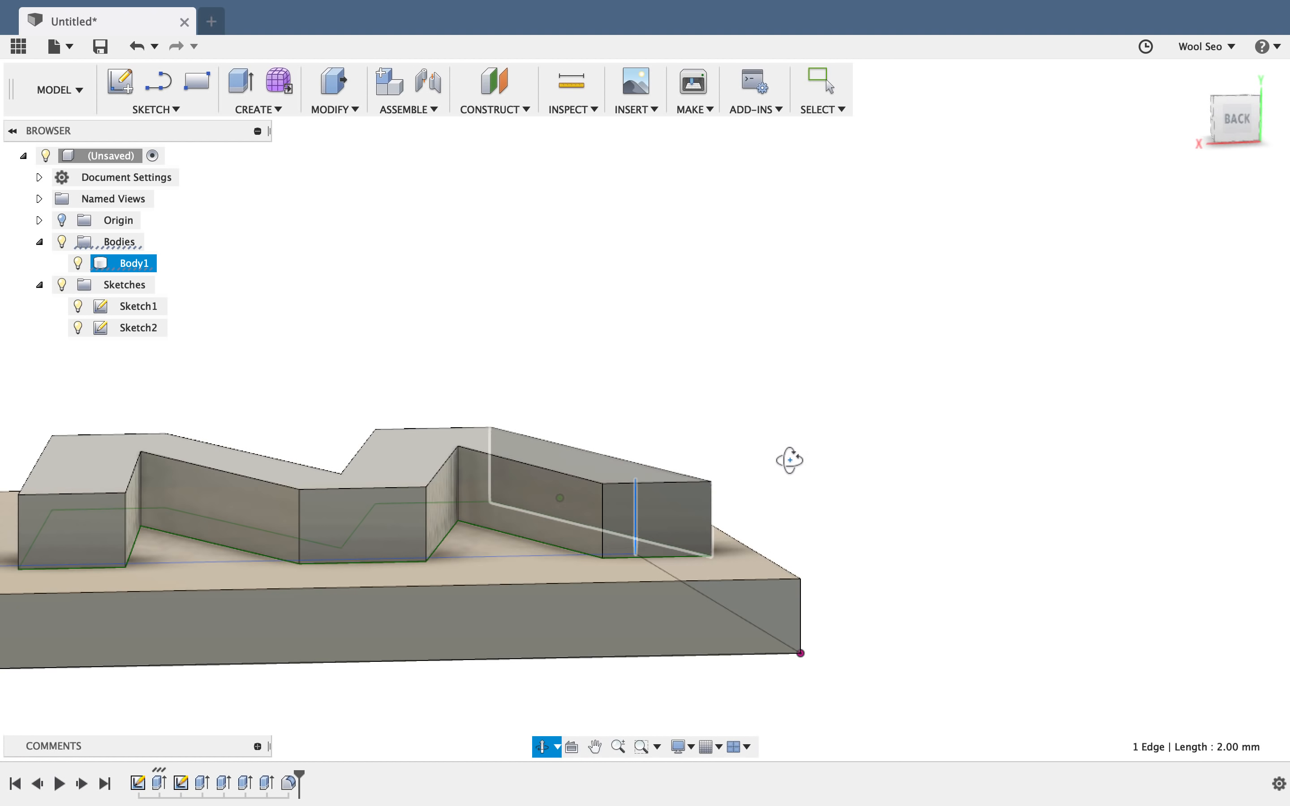
shift+click(802, 607)
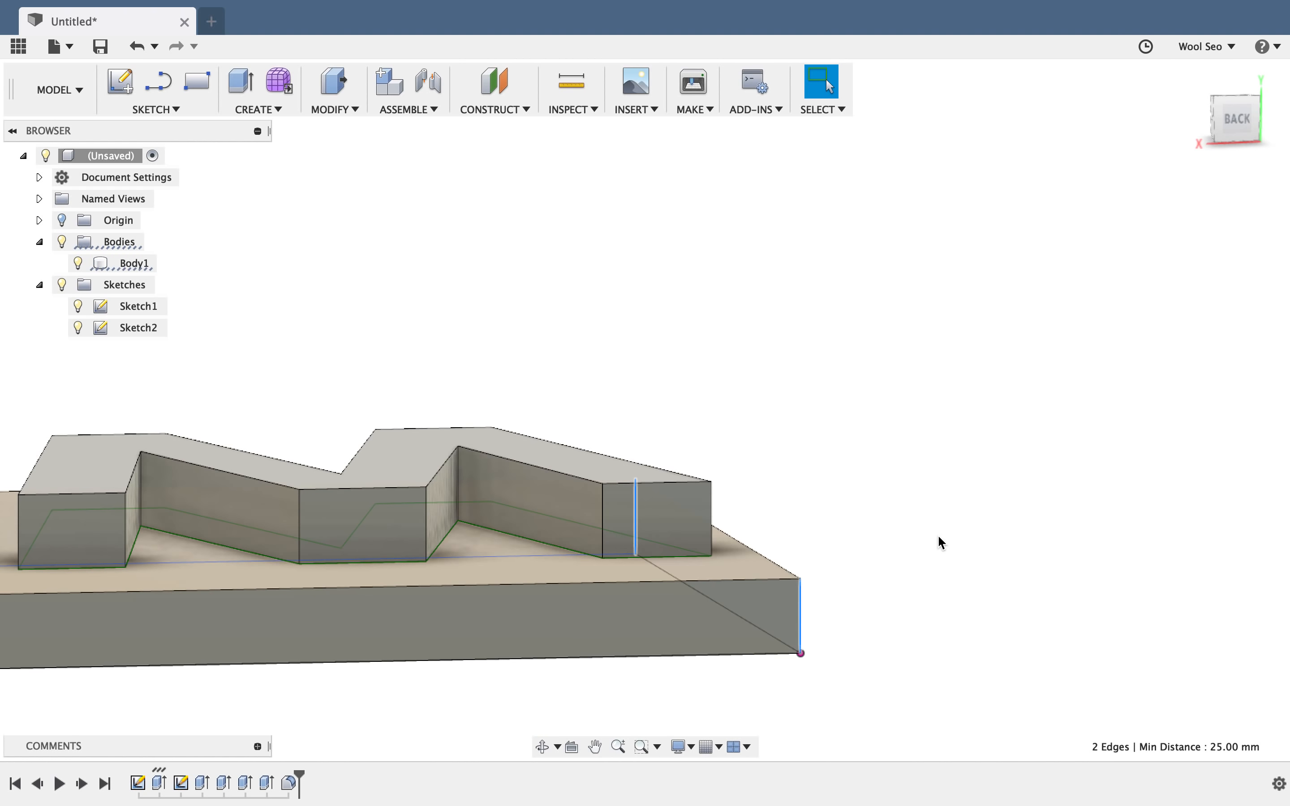
scroll(937, 538, down, 4)
scroll(926, 555, down, 2)
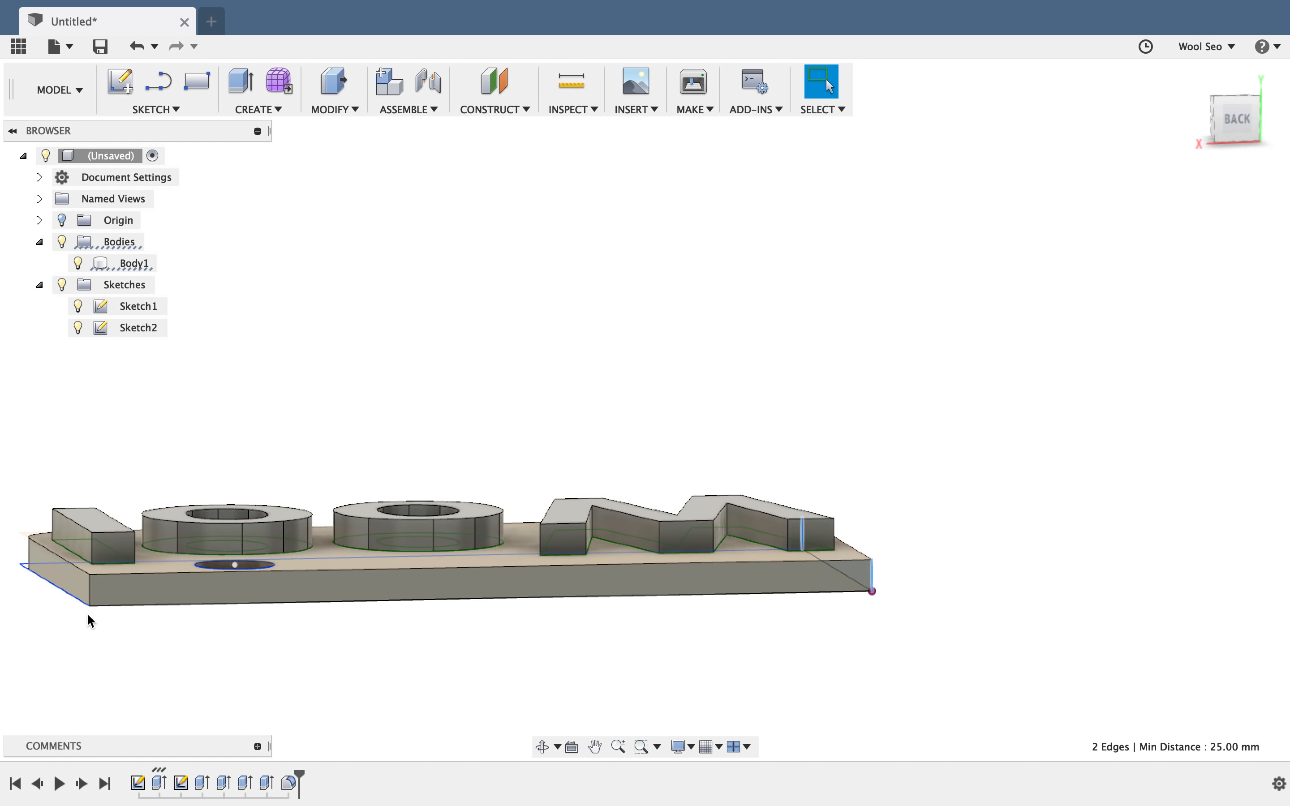
shift+click(91, 592)
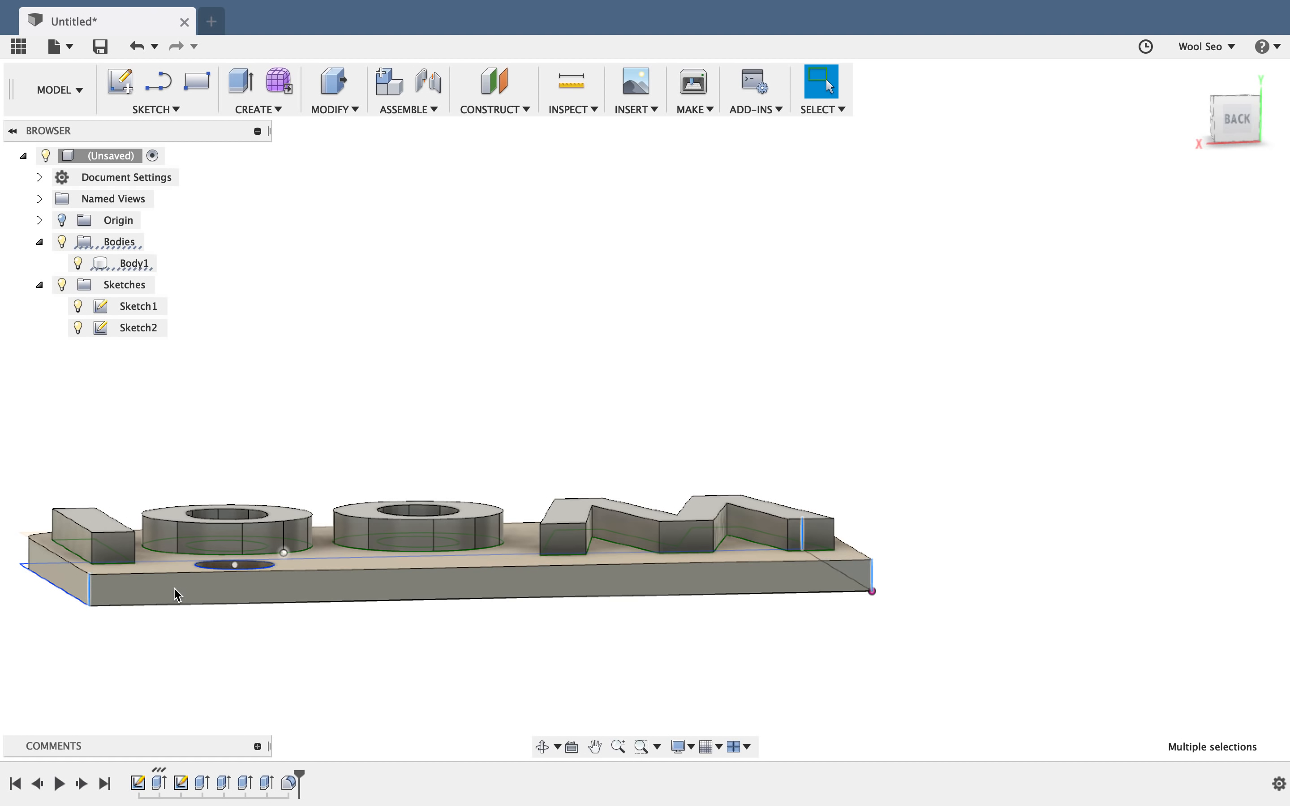
scroll(88, 594, up, 5)
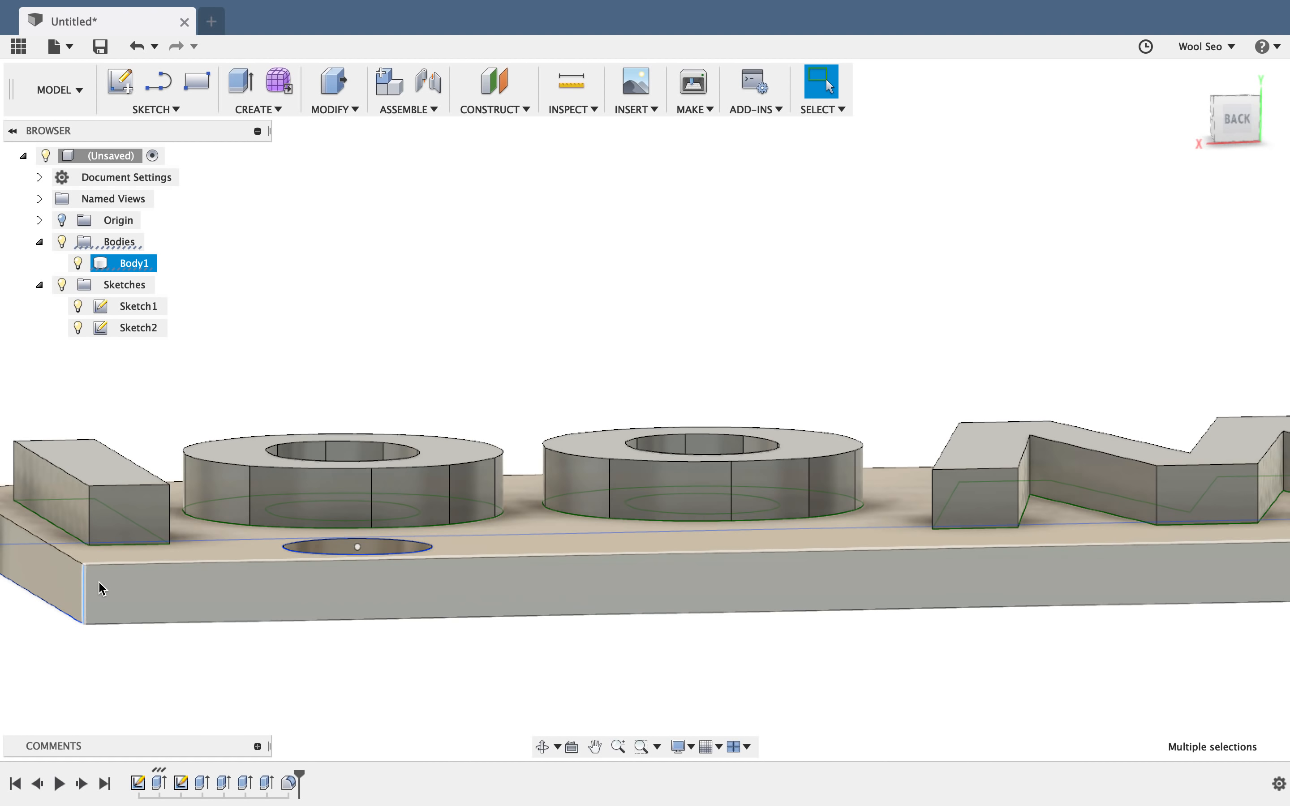
right_click(86, 596)
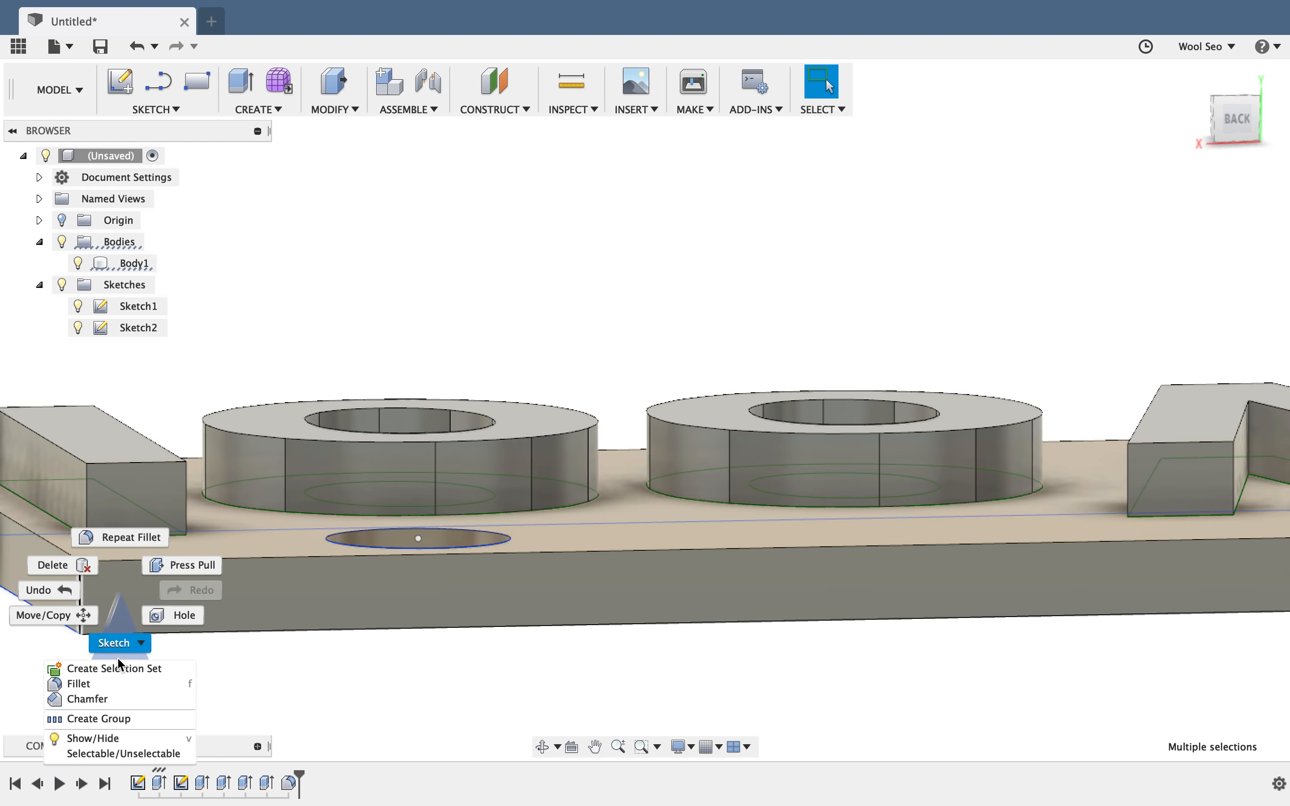
click(123, 684)
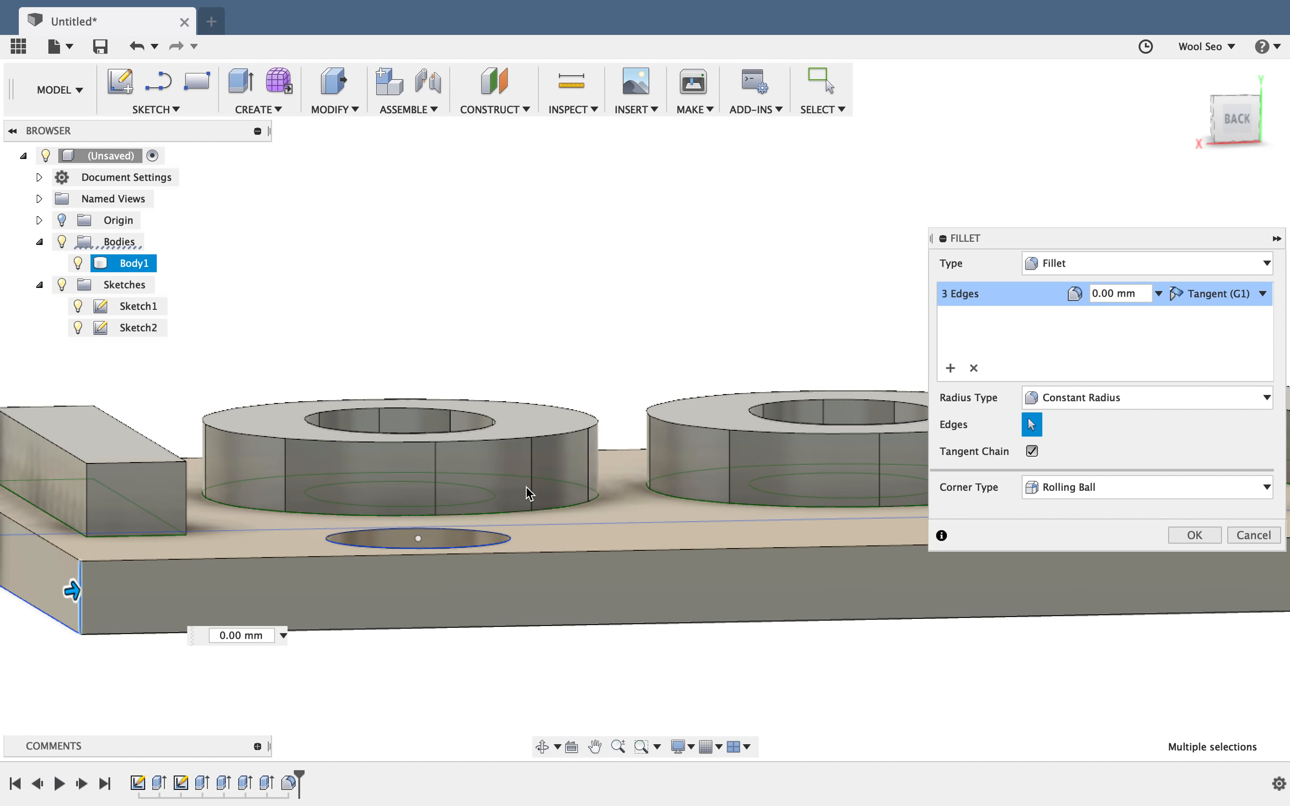
shift+middle_drag(530, 502, 712, 532)
scroll(710, 532, down, 4)
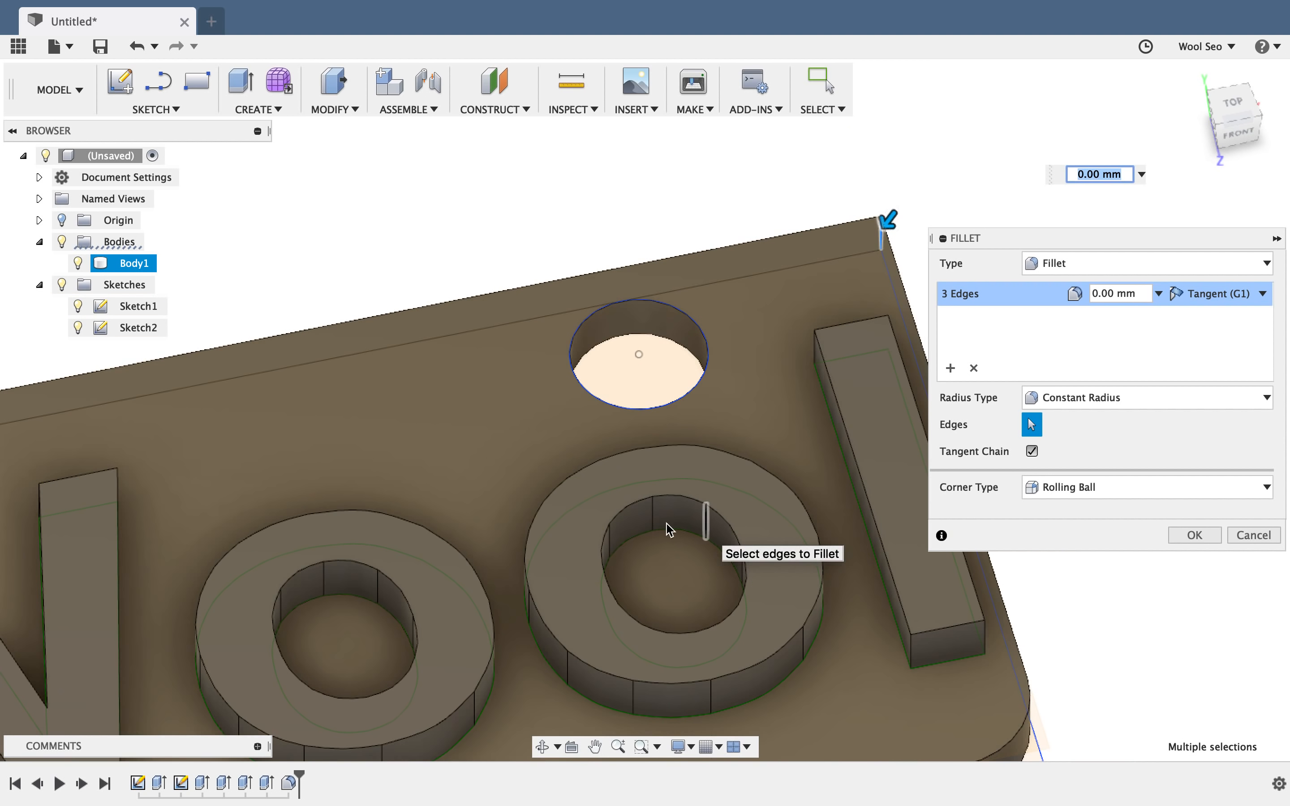
scroll(664, 525, down, 4)
middle_drag(379, 496, 610, 382)
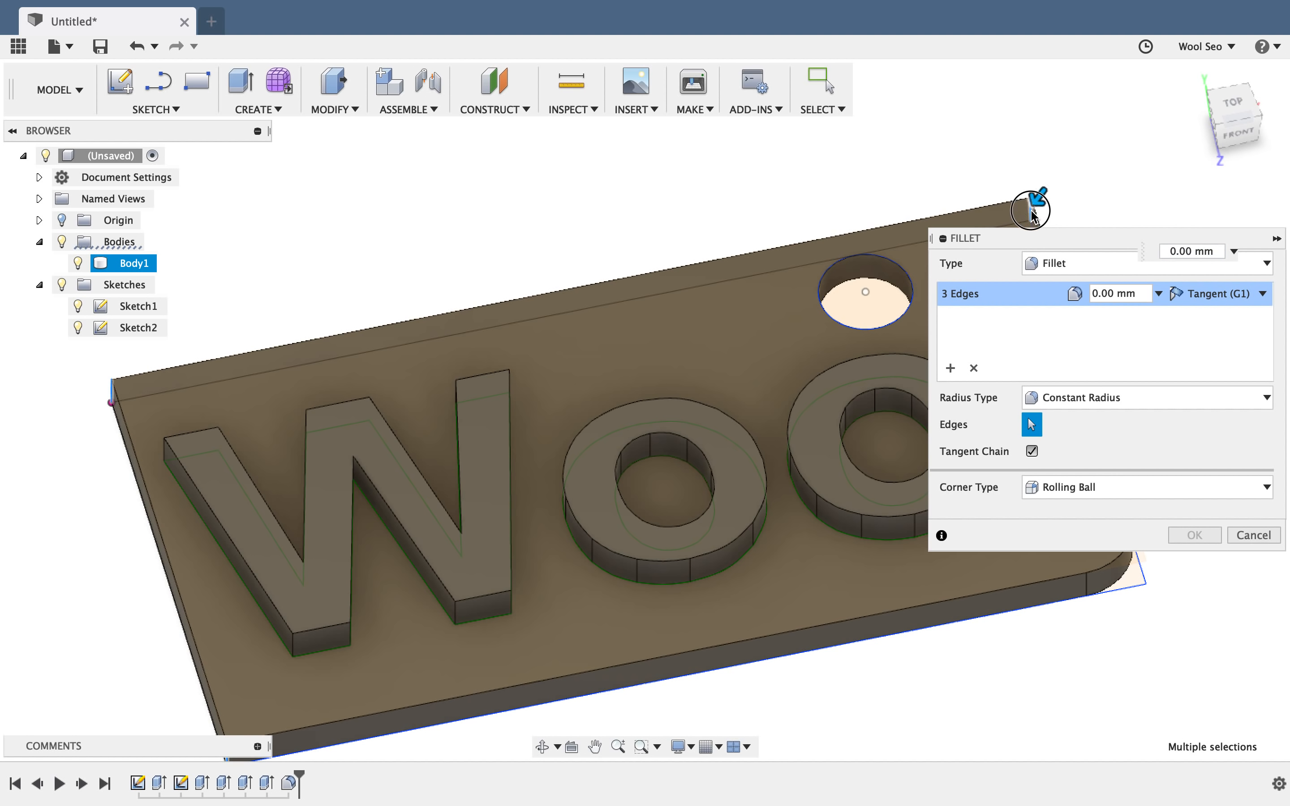
drag(1035, 198, 1024, 218)
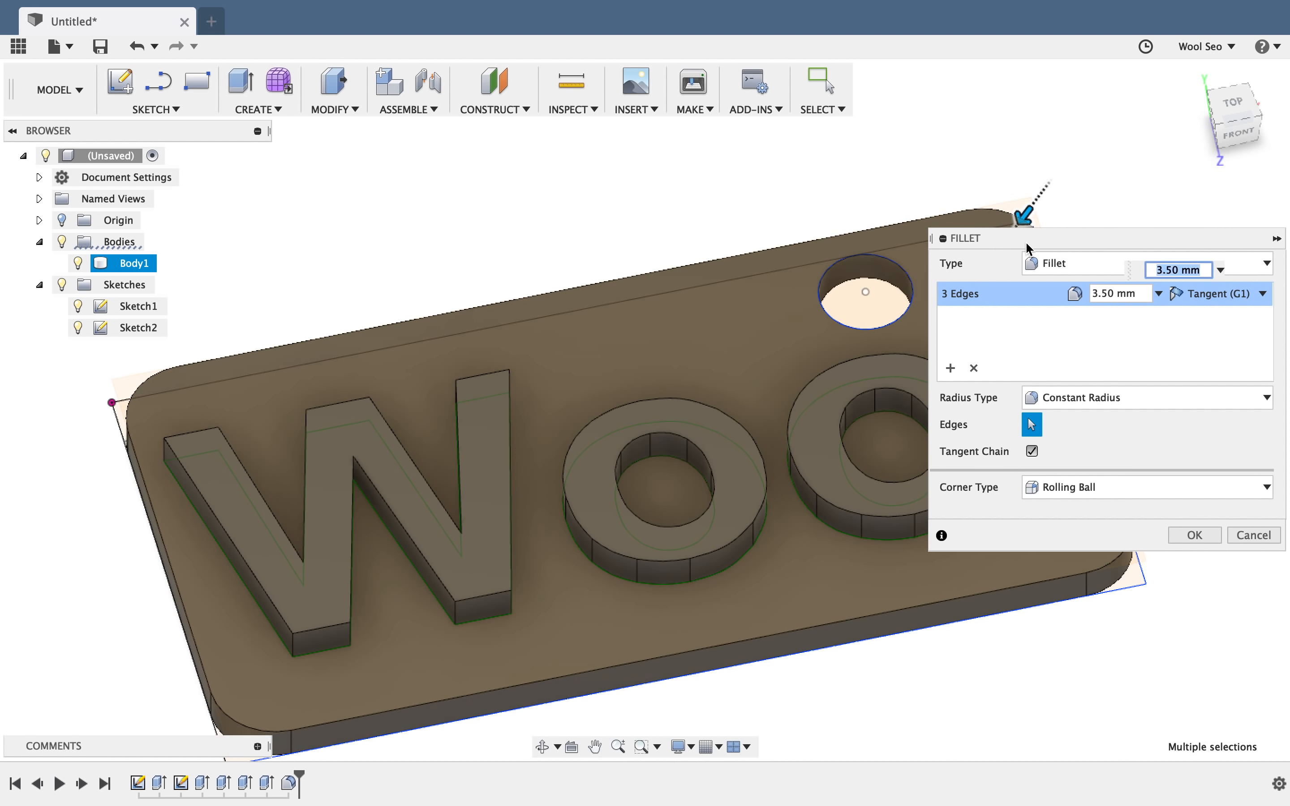
click(1199, 537)
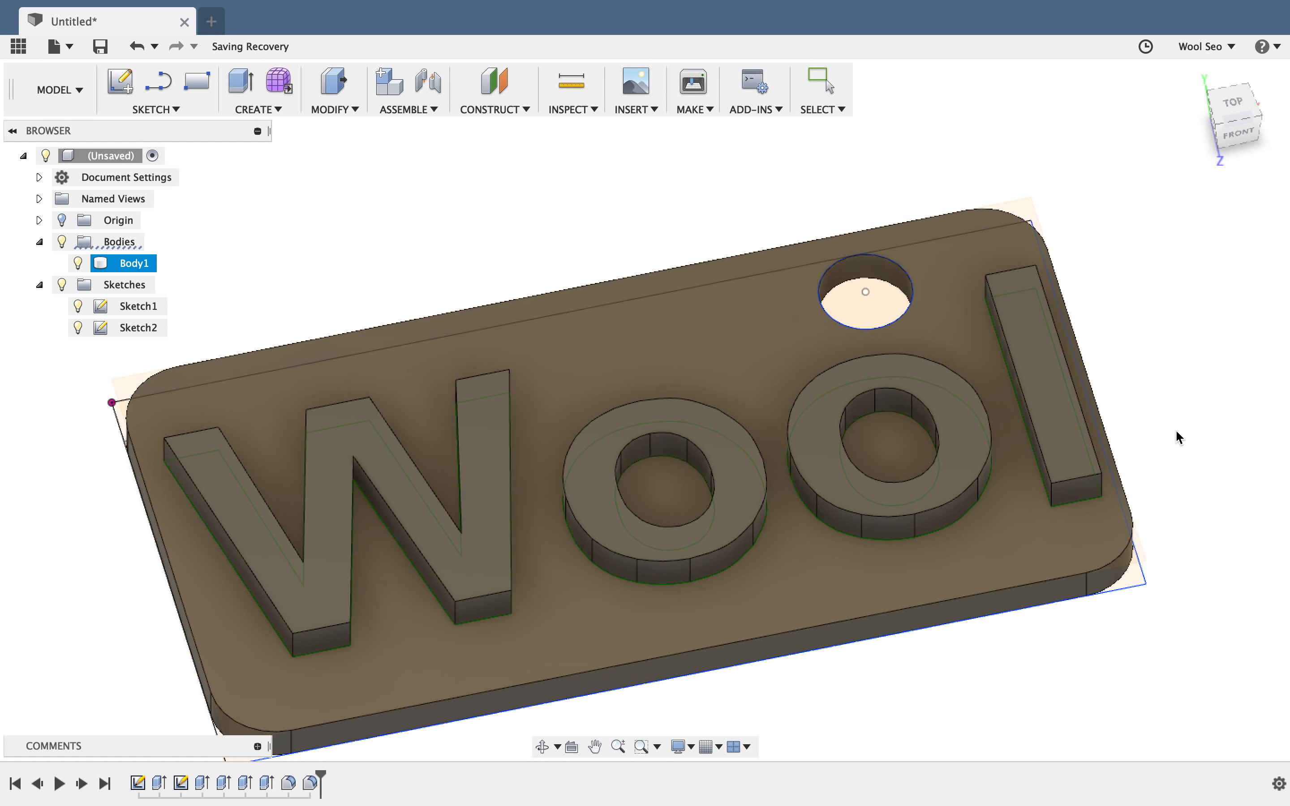
Open the Save As STL settings for the finished plate body, Body1.
shift+middle_drag(1180, 445, 1131, 428)
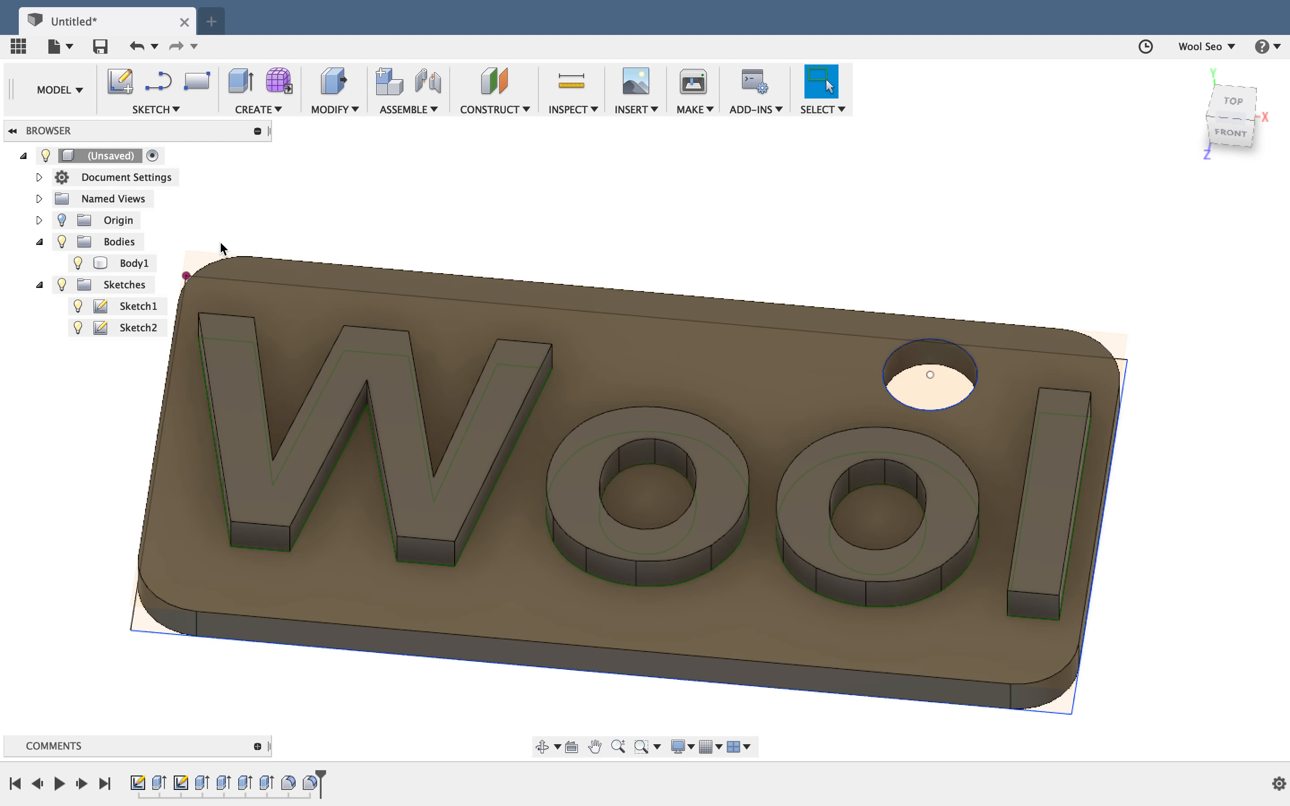
click(122, 245)
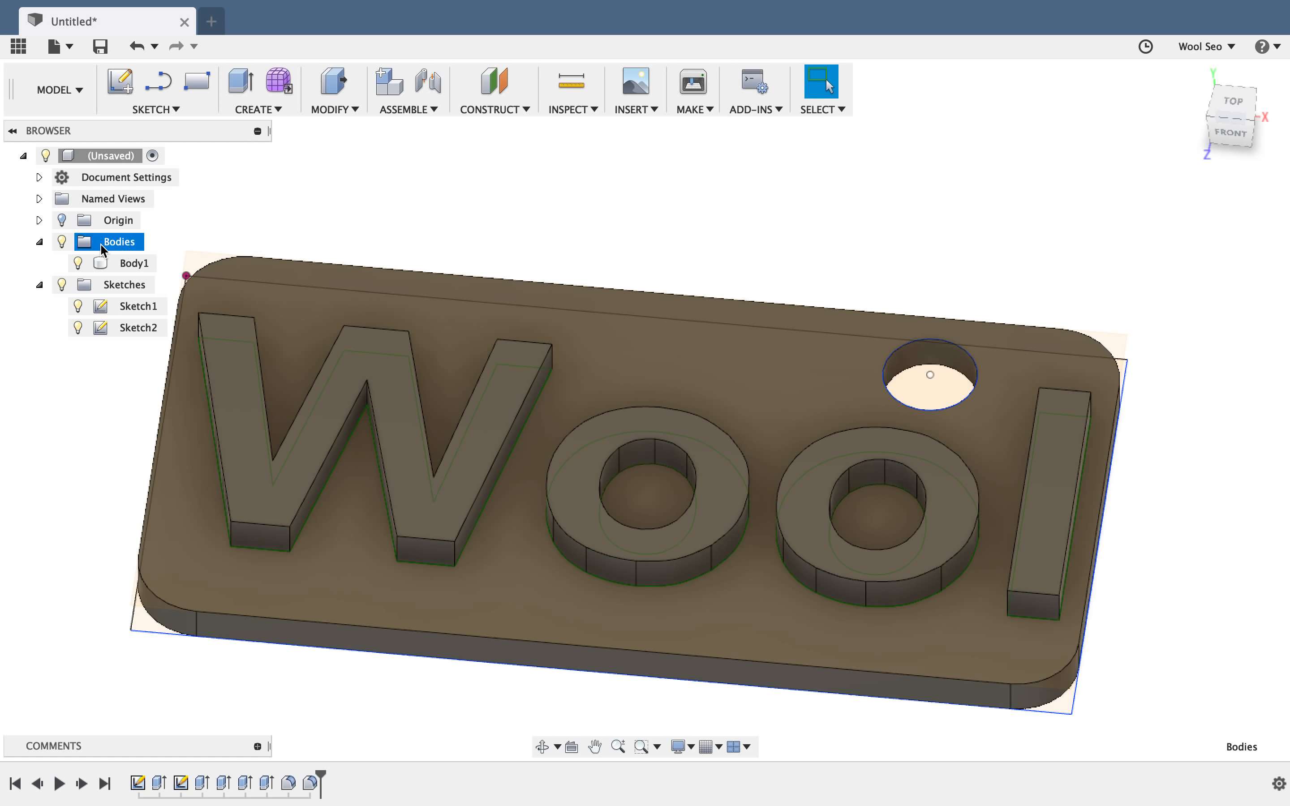
right_click(123, 245)
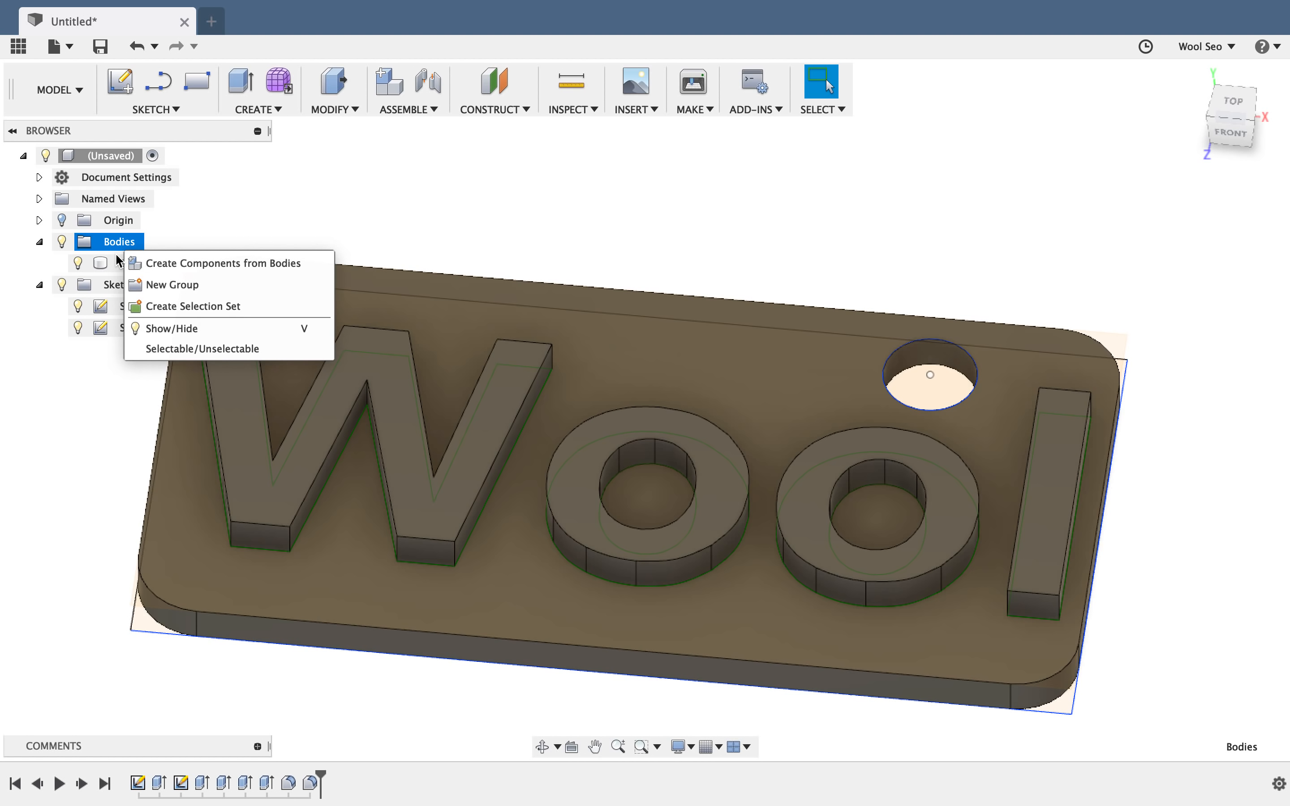
click(112, 261)
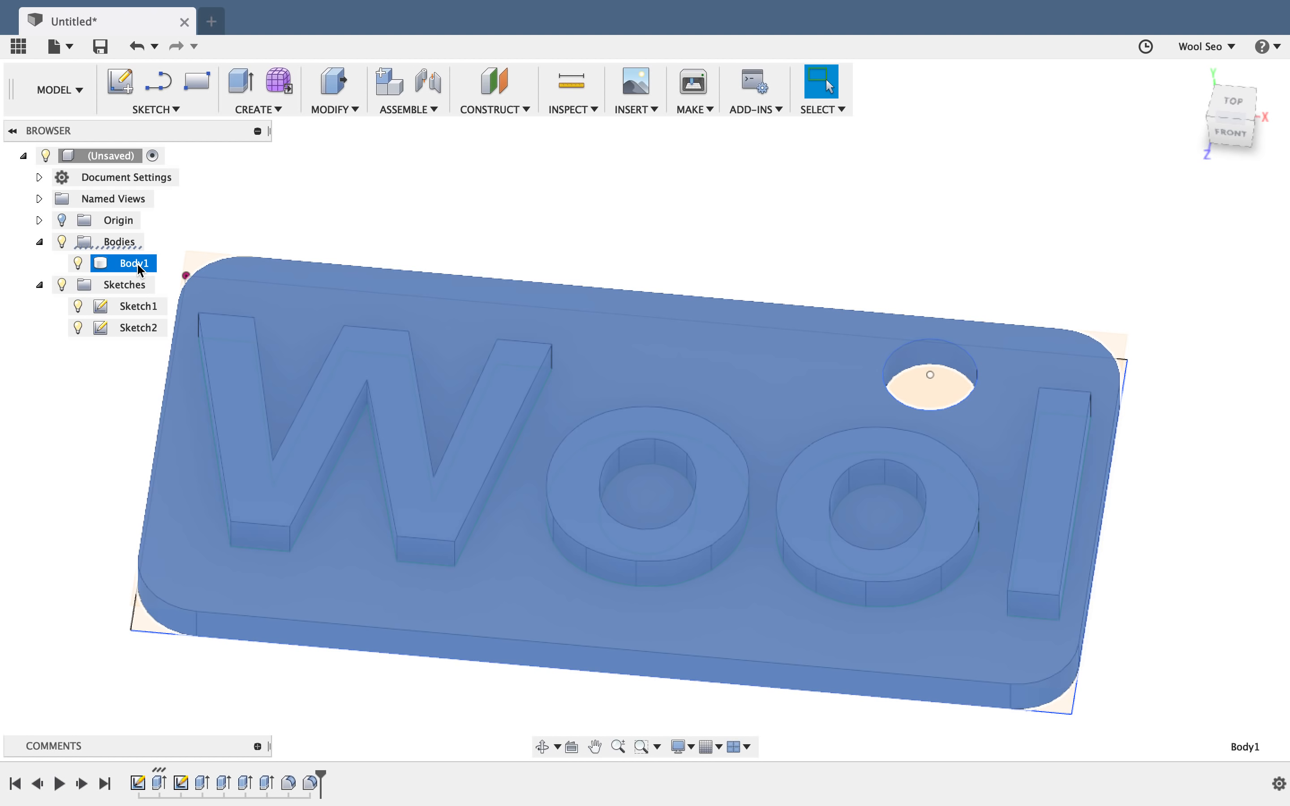
right_click(130, 265)
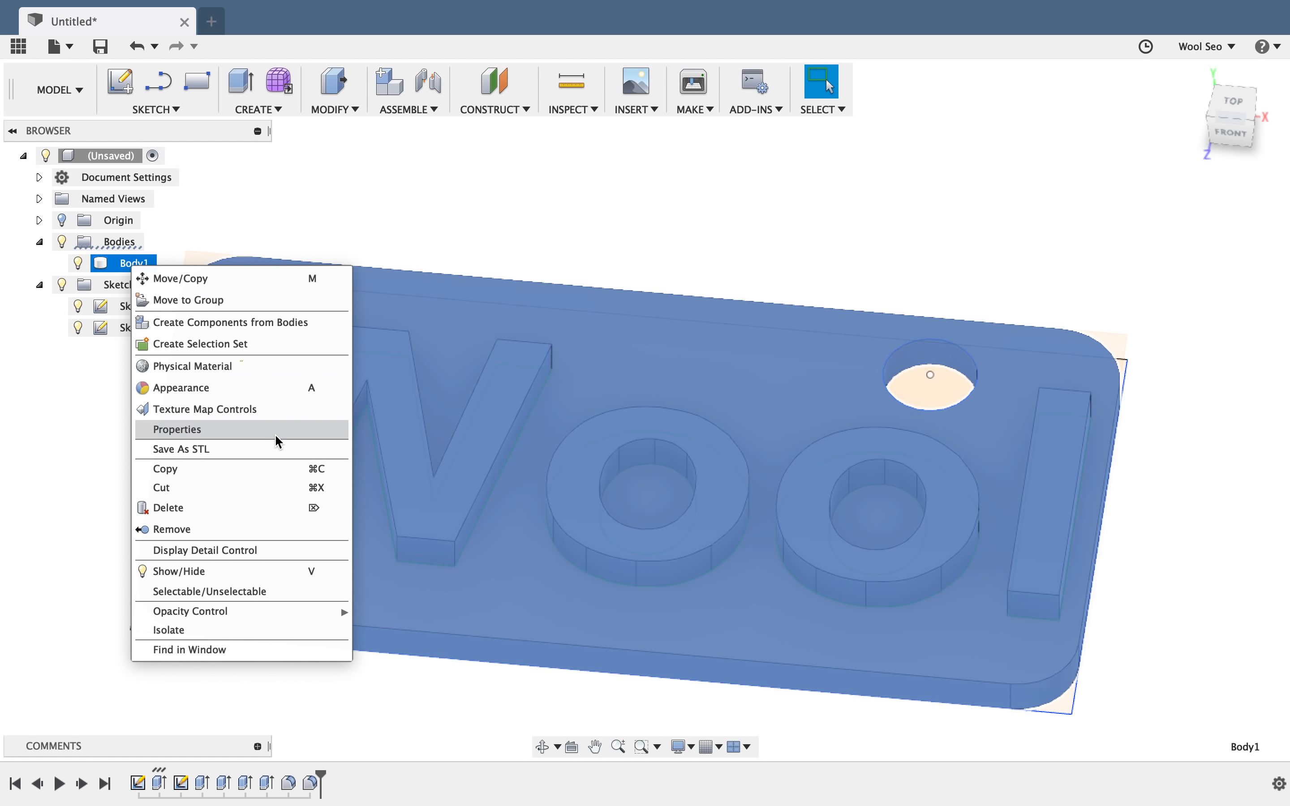
click(272, 453)
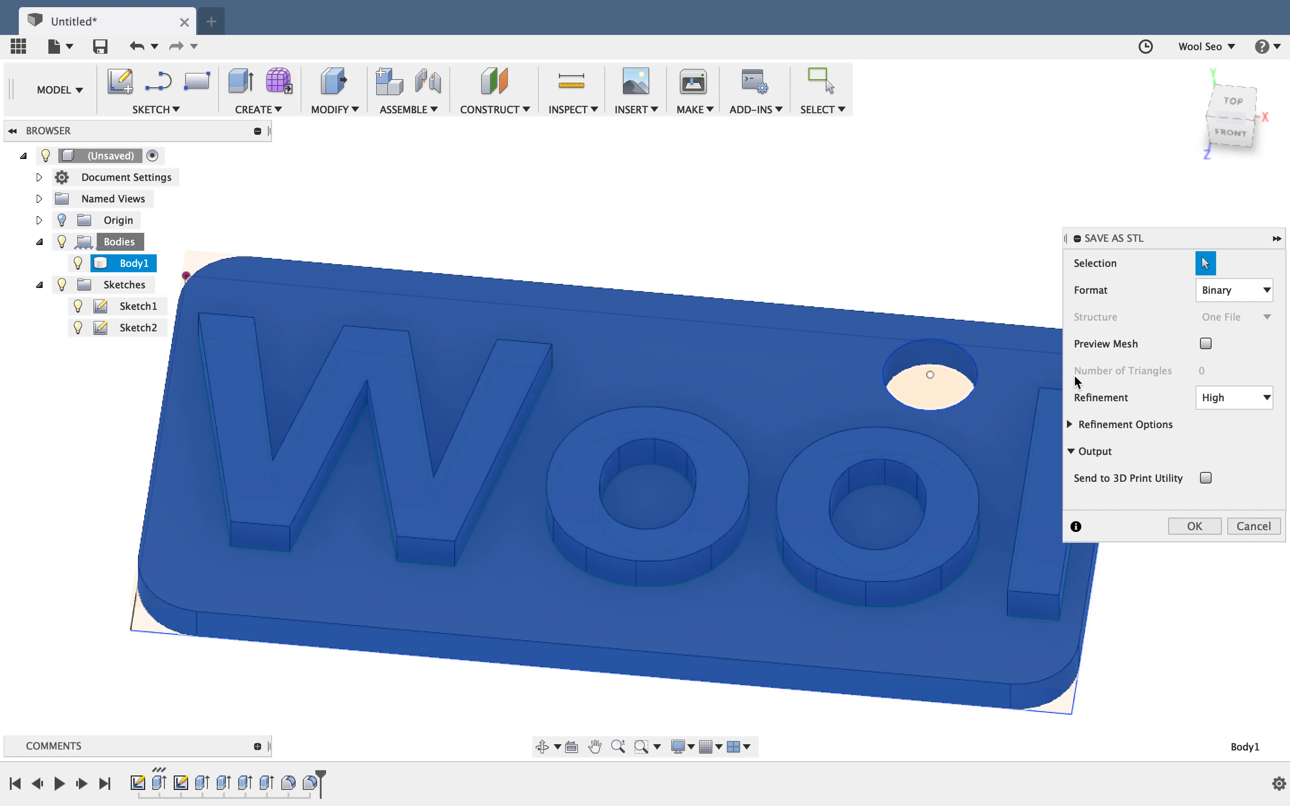
Set the STL refinement to High and enable sending the output to the 3D print utility.
click(1226, 399)
click(1250, 441)
click(1248, 410)
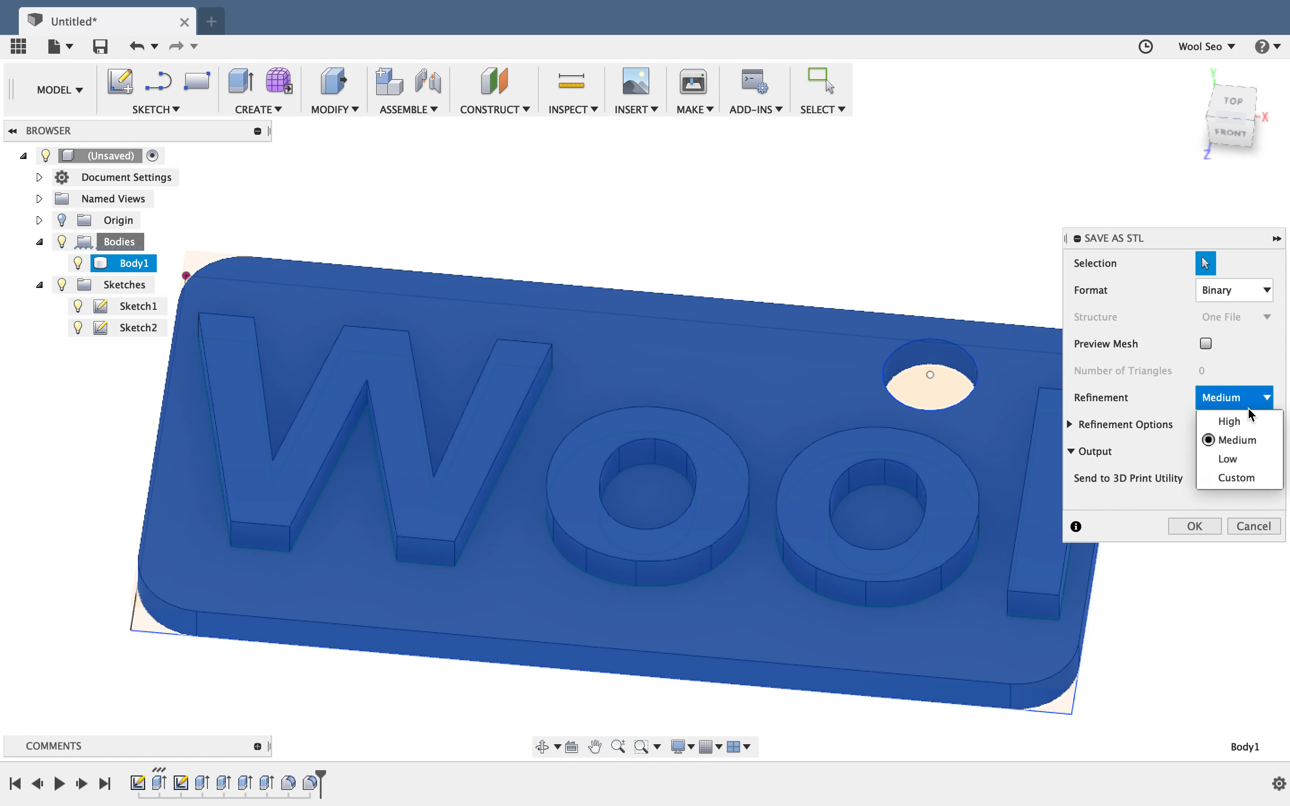
click(1239, 421)
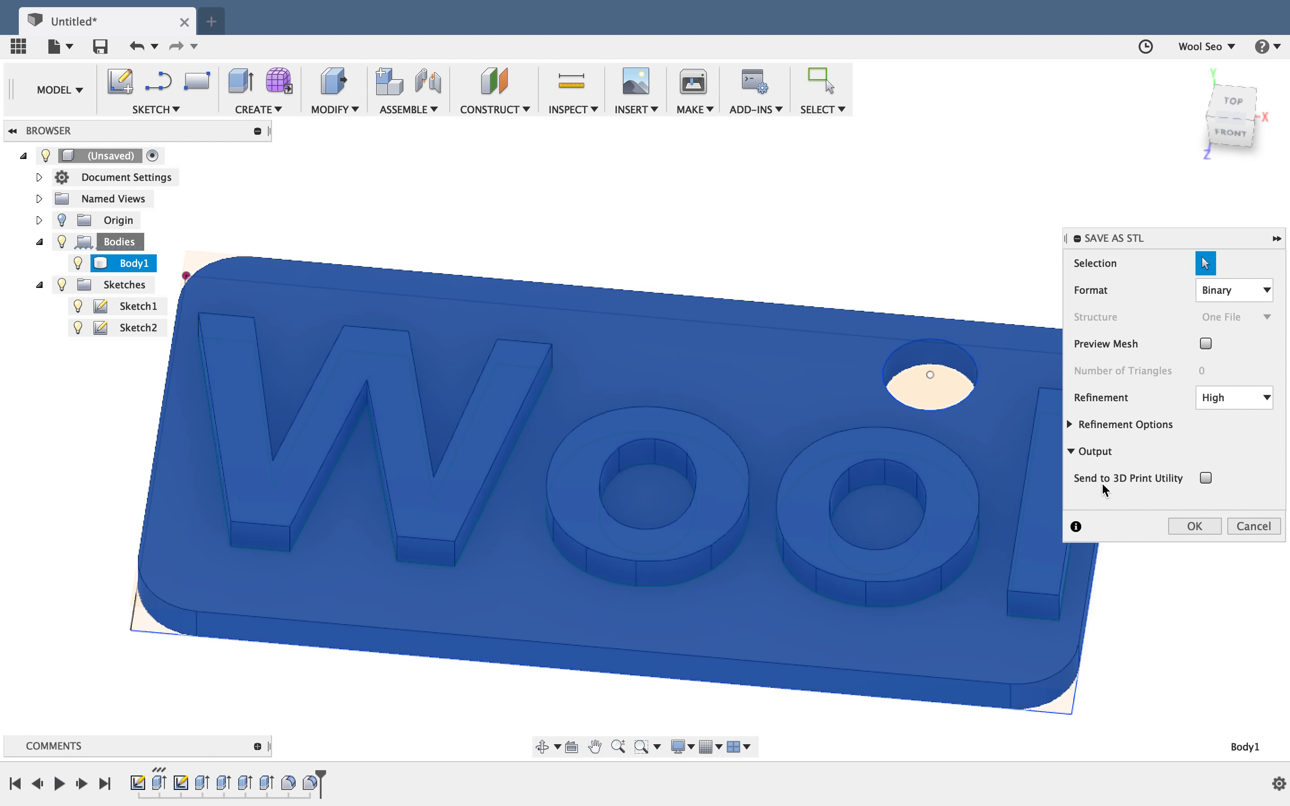
click(1207, 479)
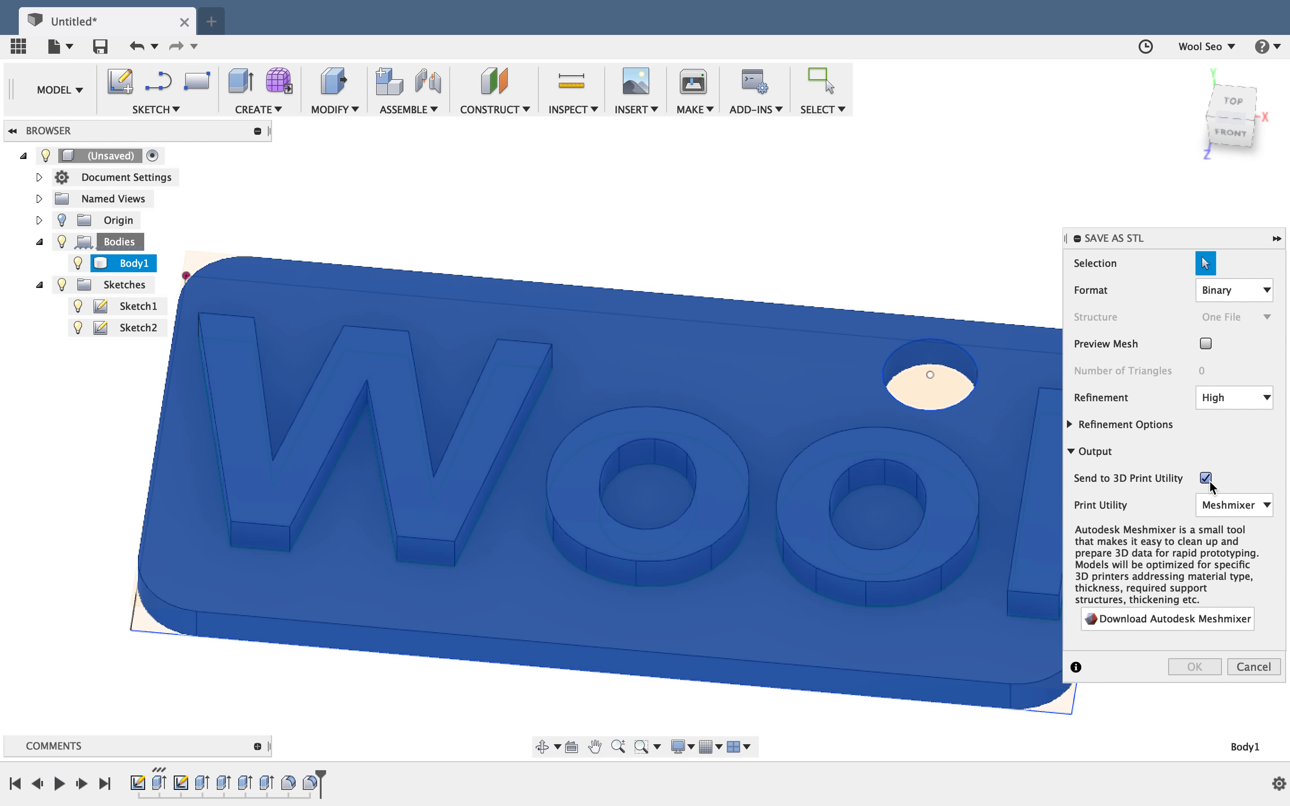
Turn off sending to the 3D print utility and save the STL as nametag in the 데스크탑 folder.
click(1206, 479)
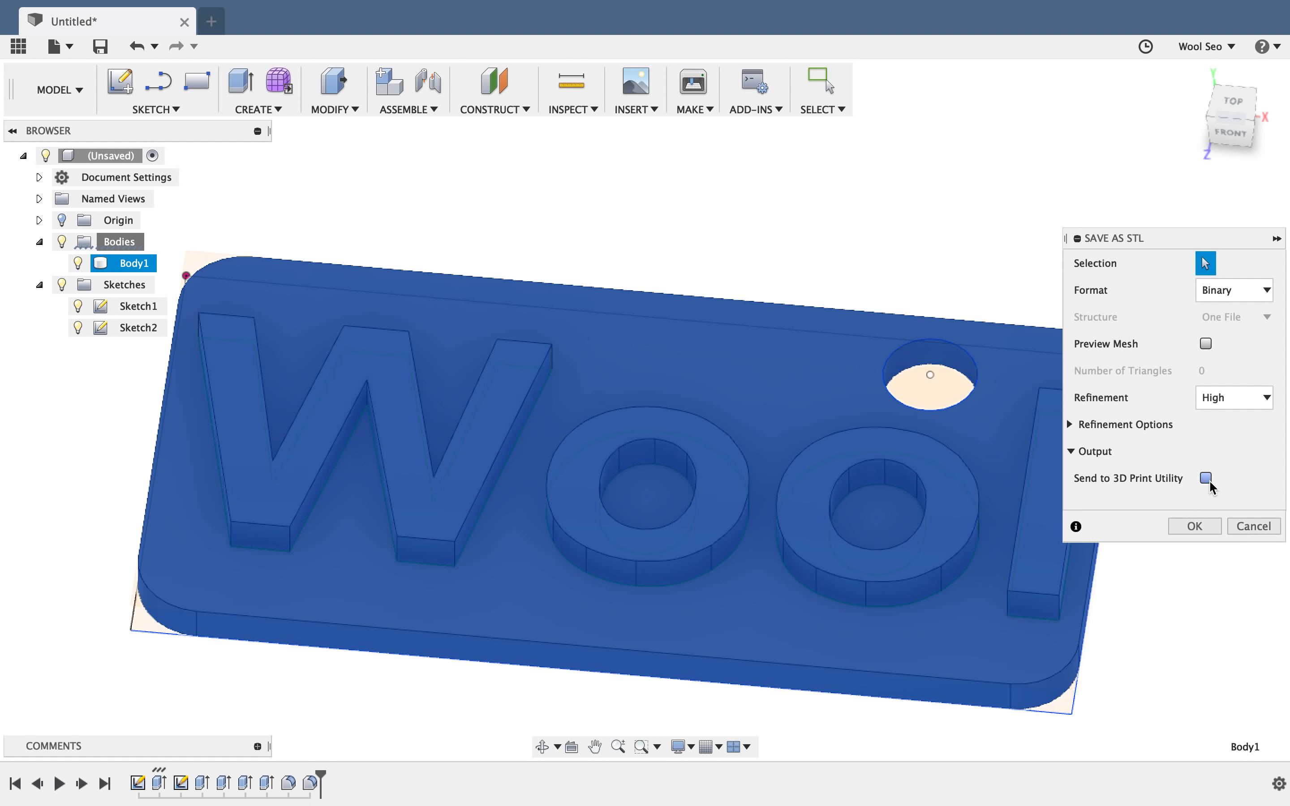
click(1193, 526)
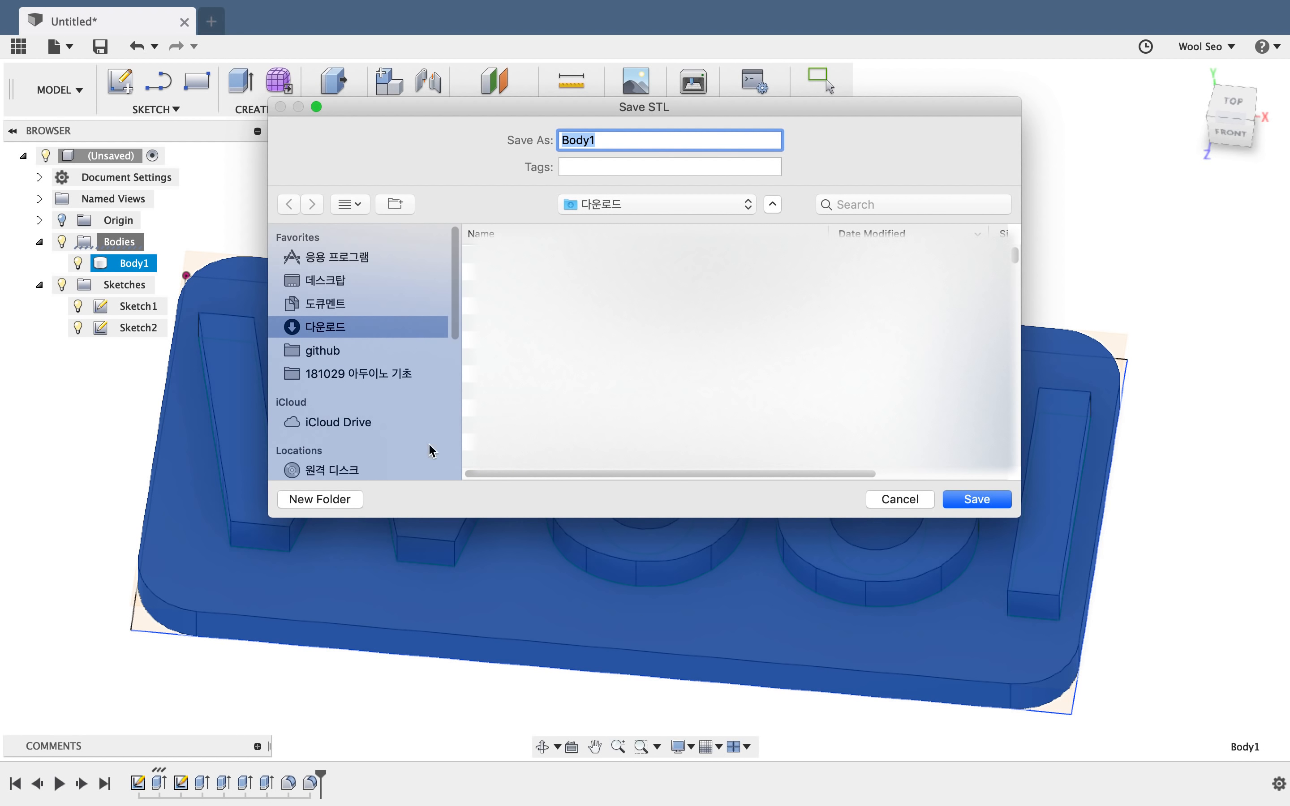
click(334, 308)
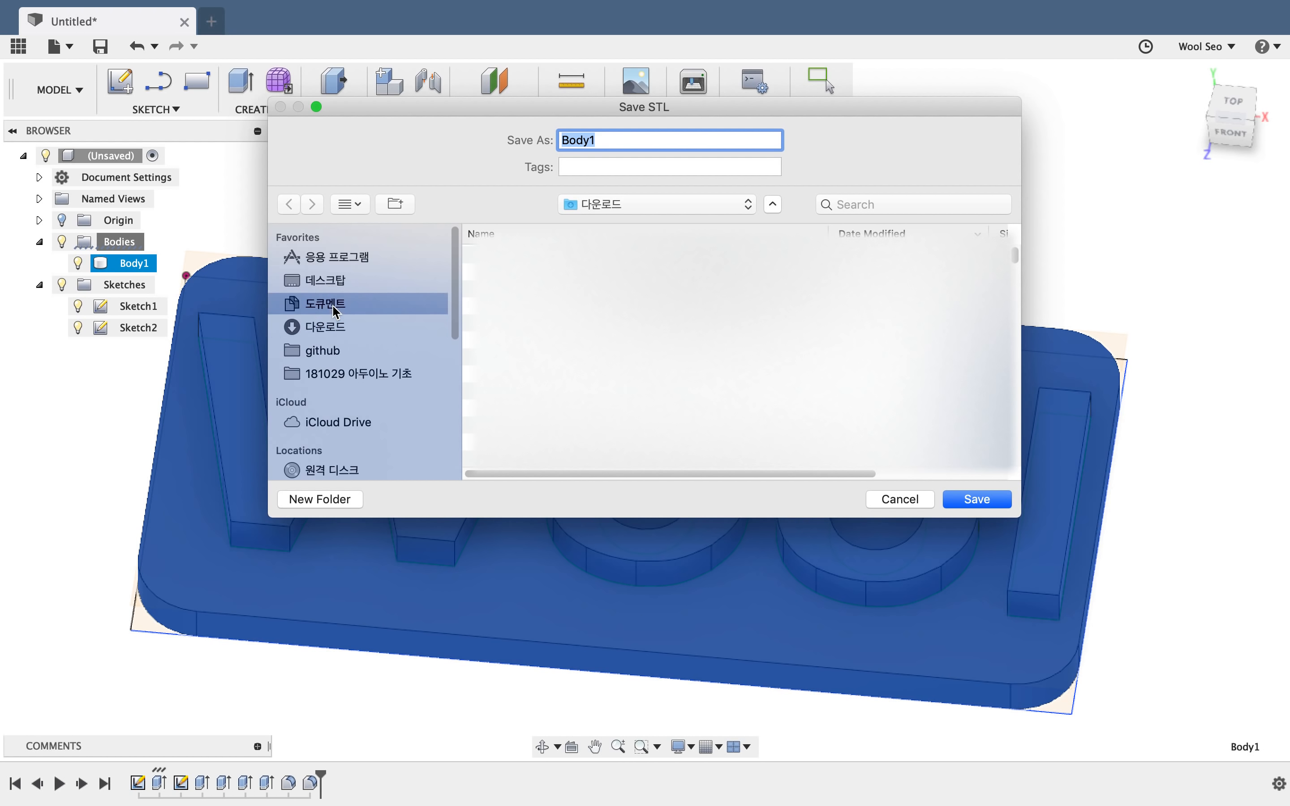
click(331, 332)
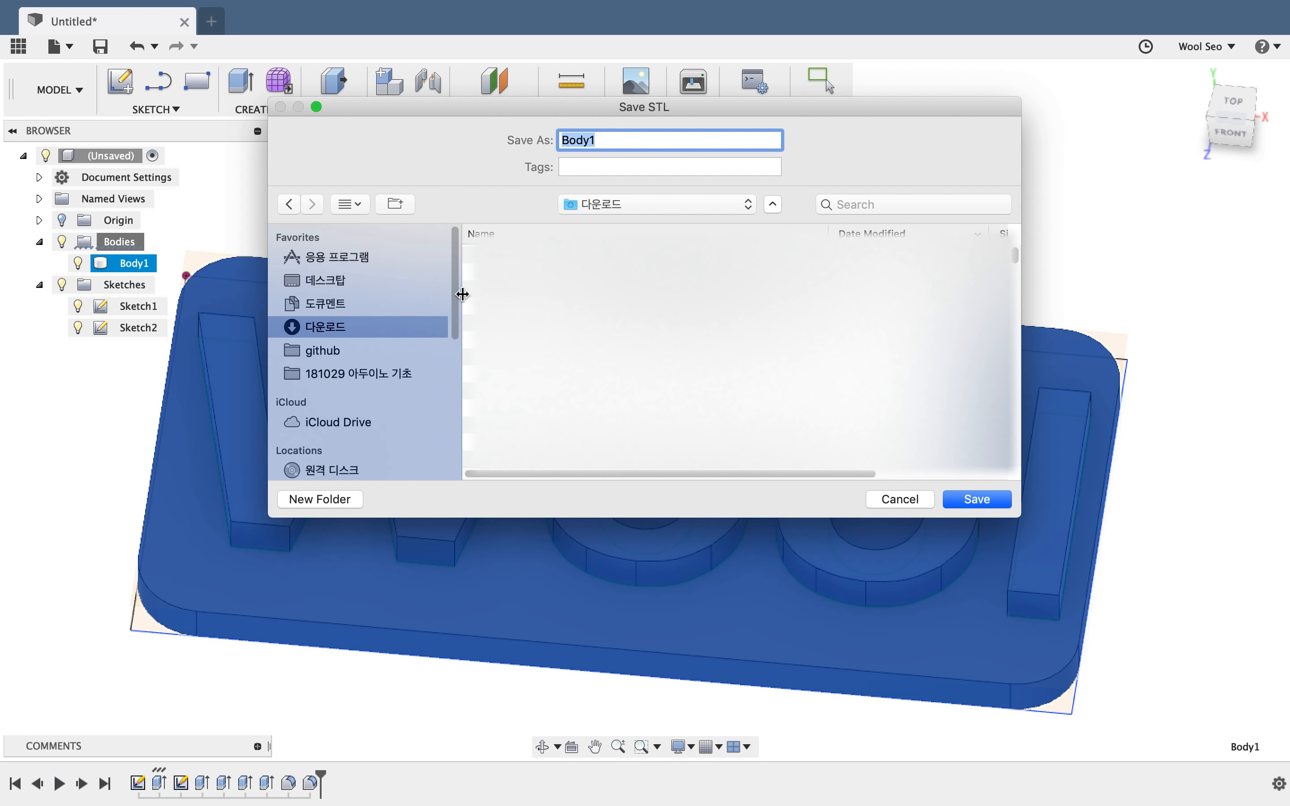
click(349, 285)
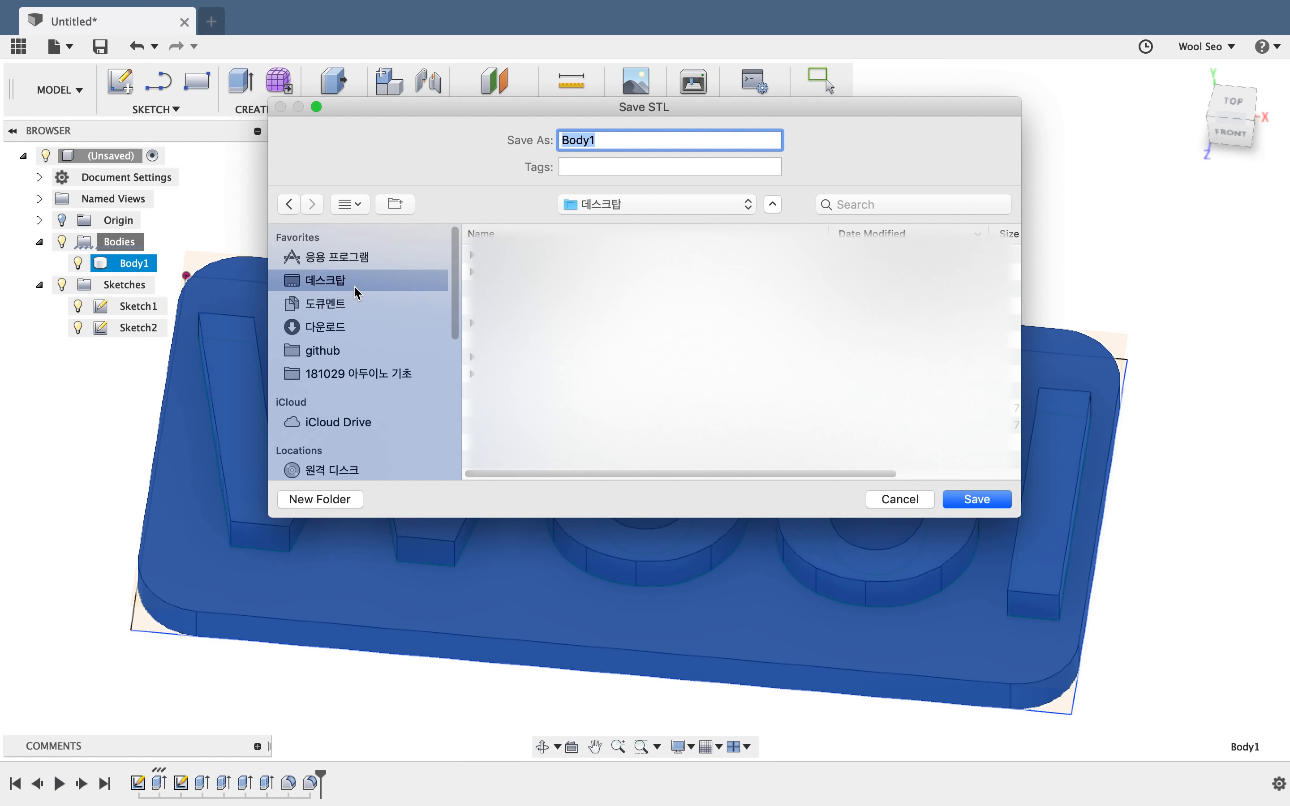
text(nametag)
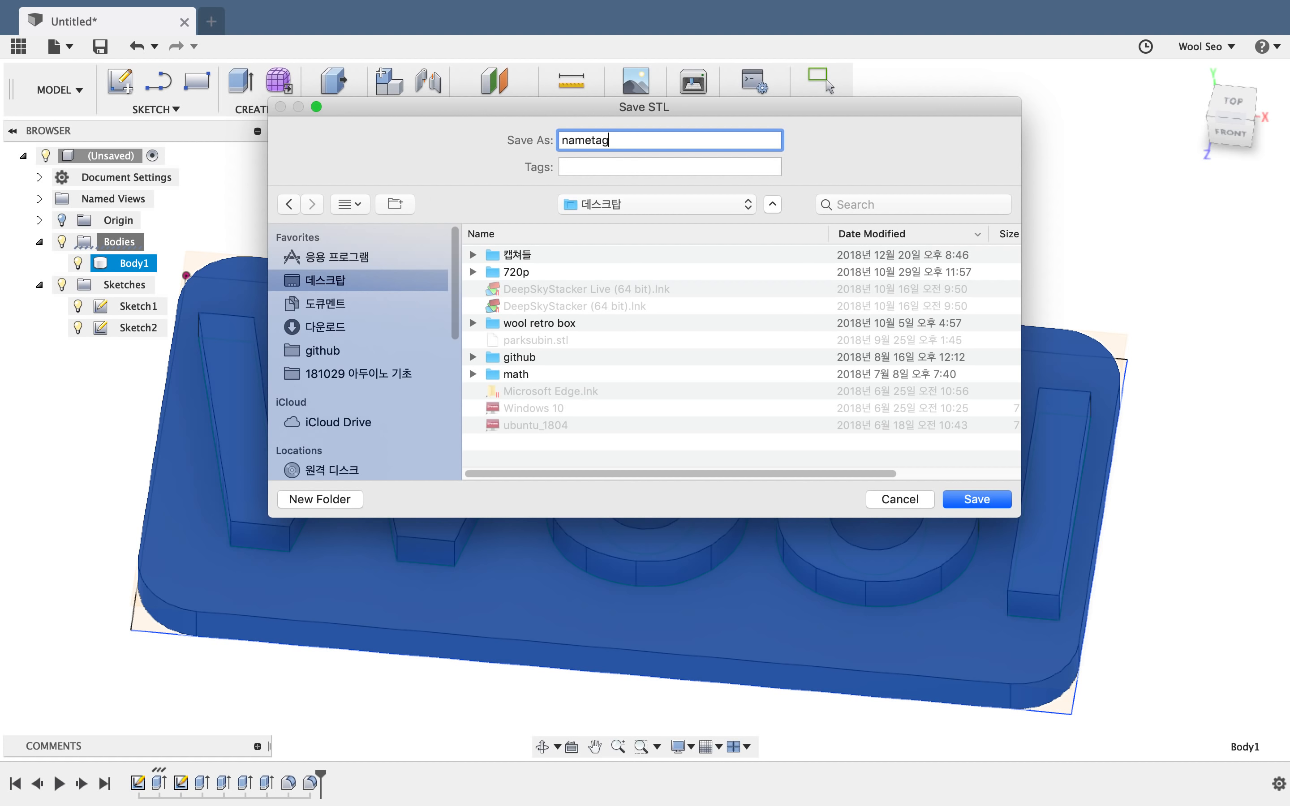
key(Return)
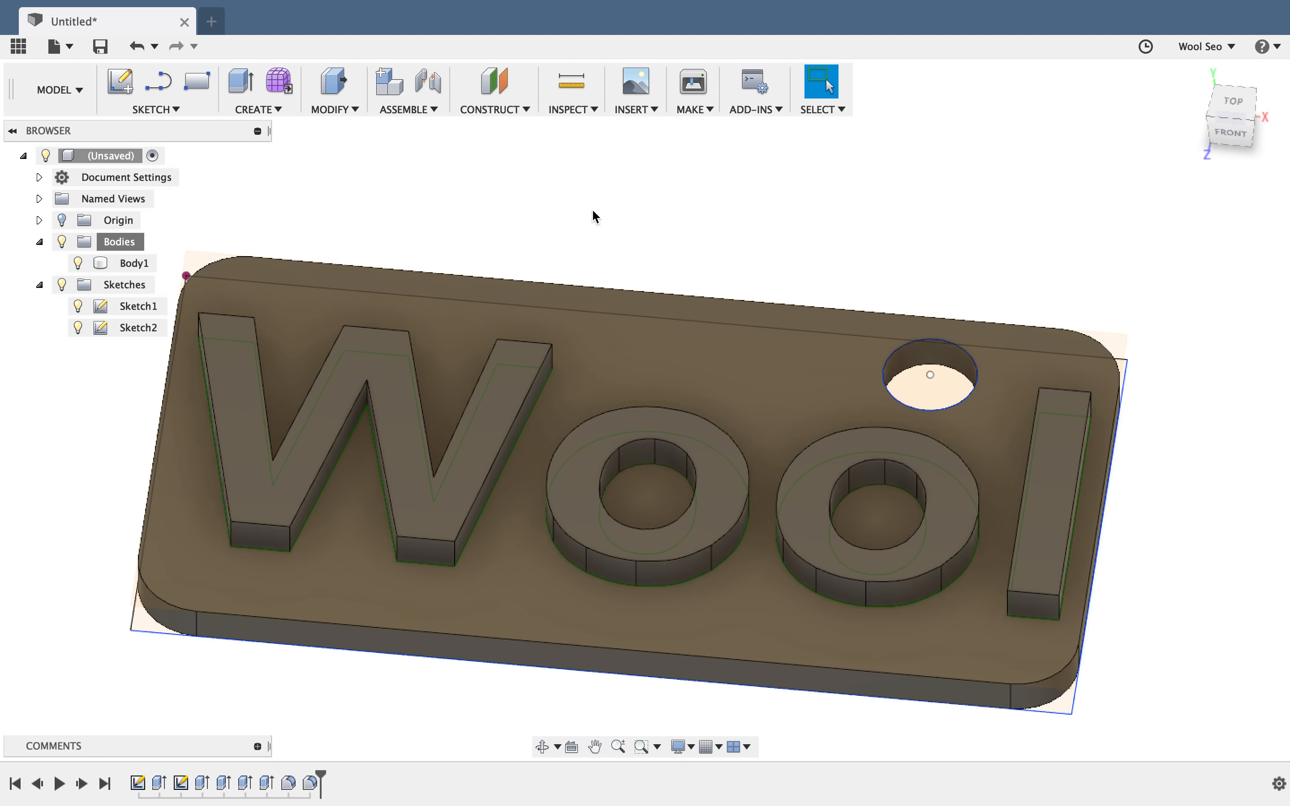
click(704, 81)
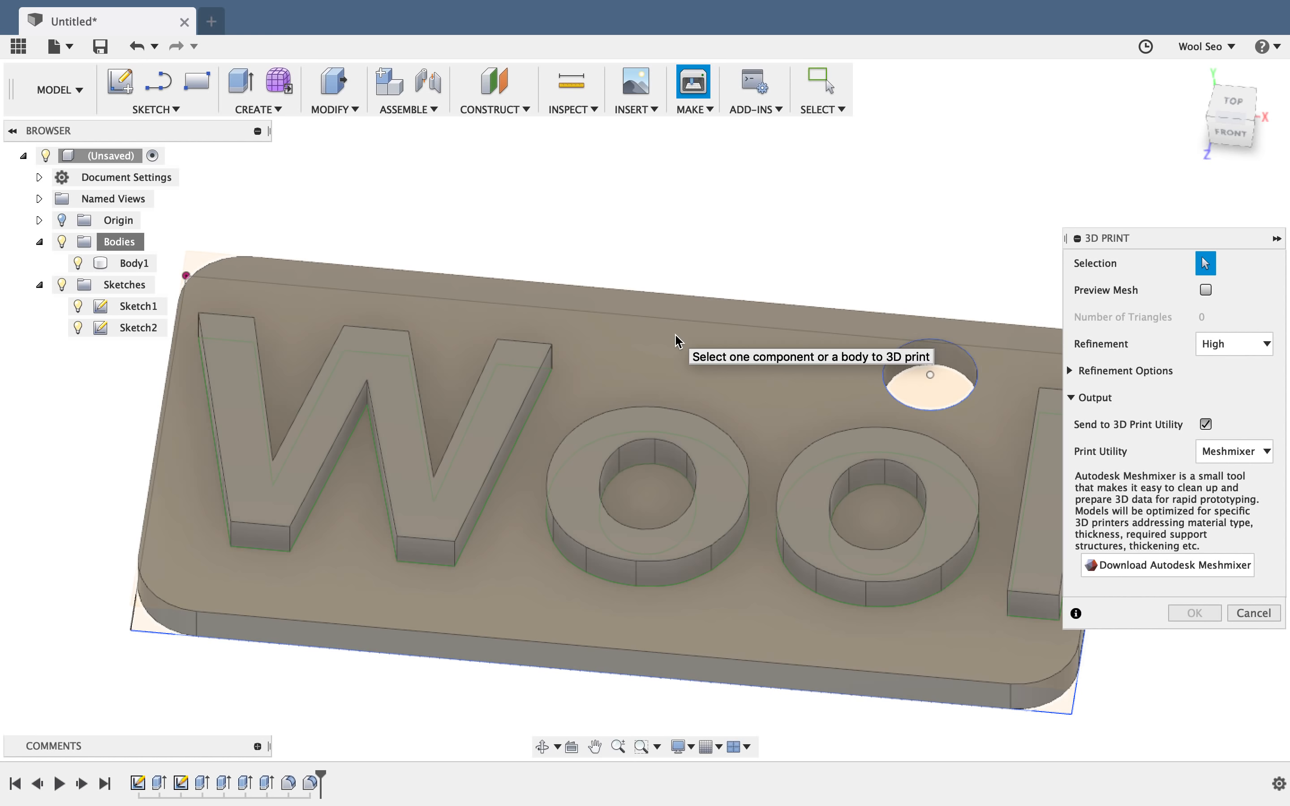
click(679, 341)
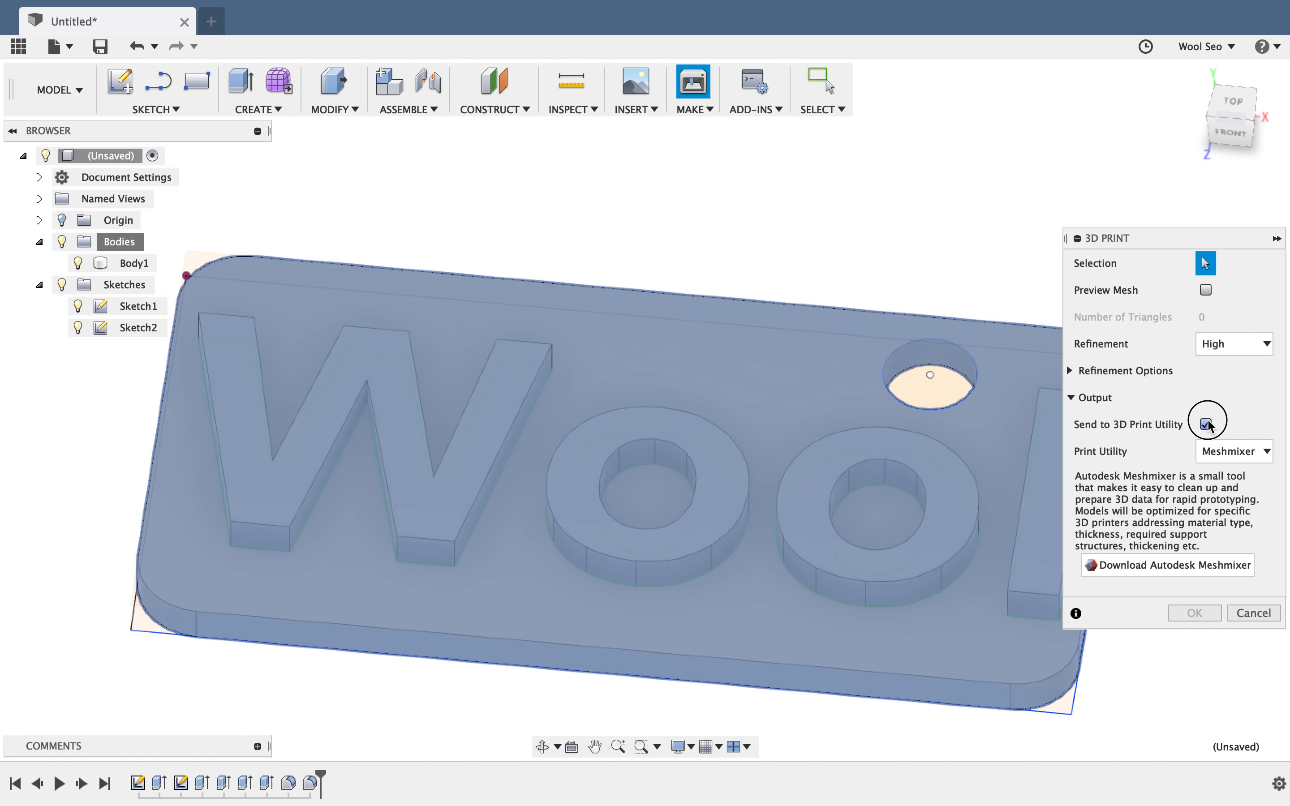
click(1206, 424)
click(1199, 474)
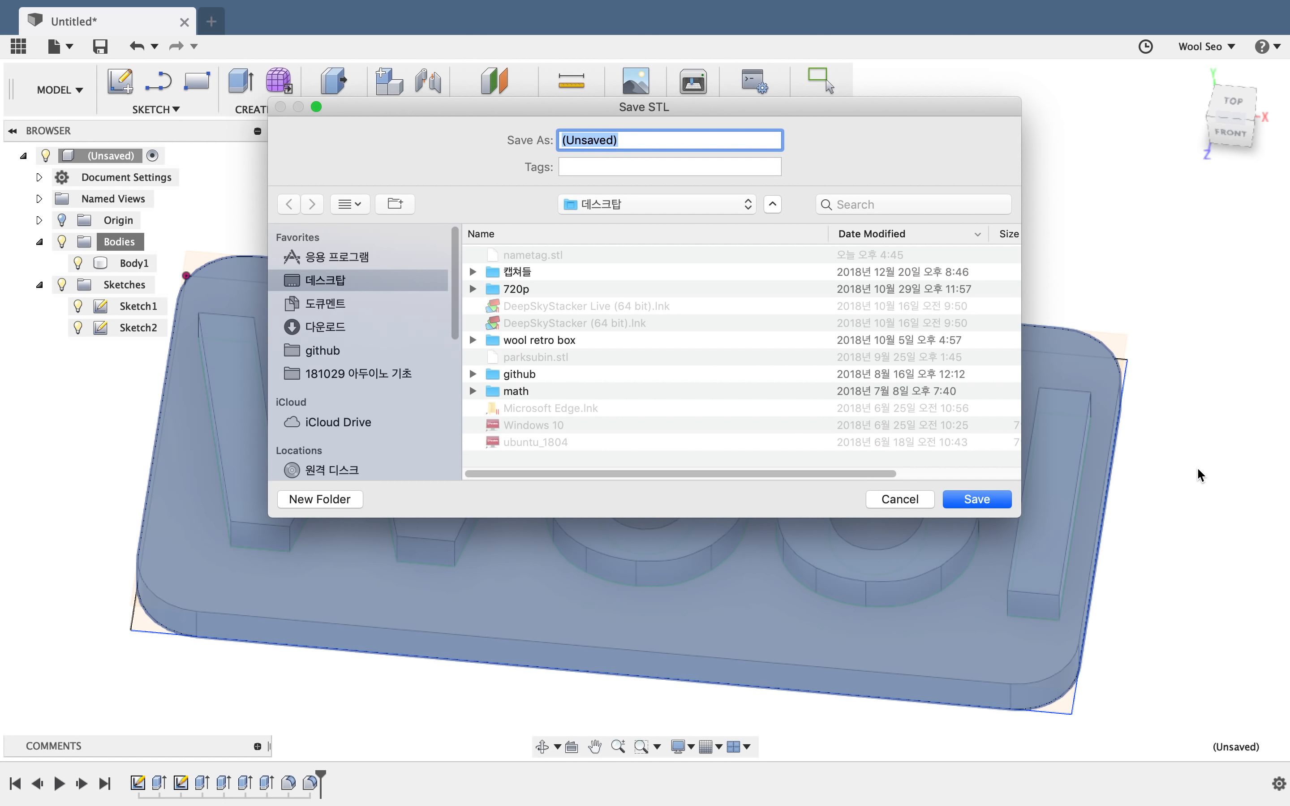
click(555, 256)
click(899, 499)
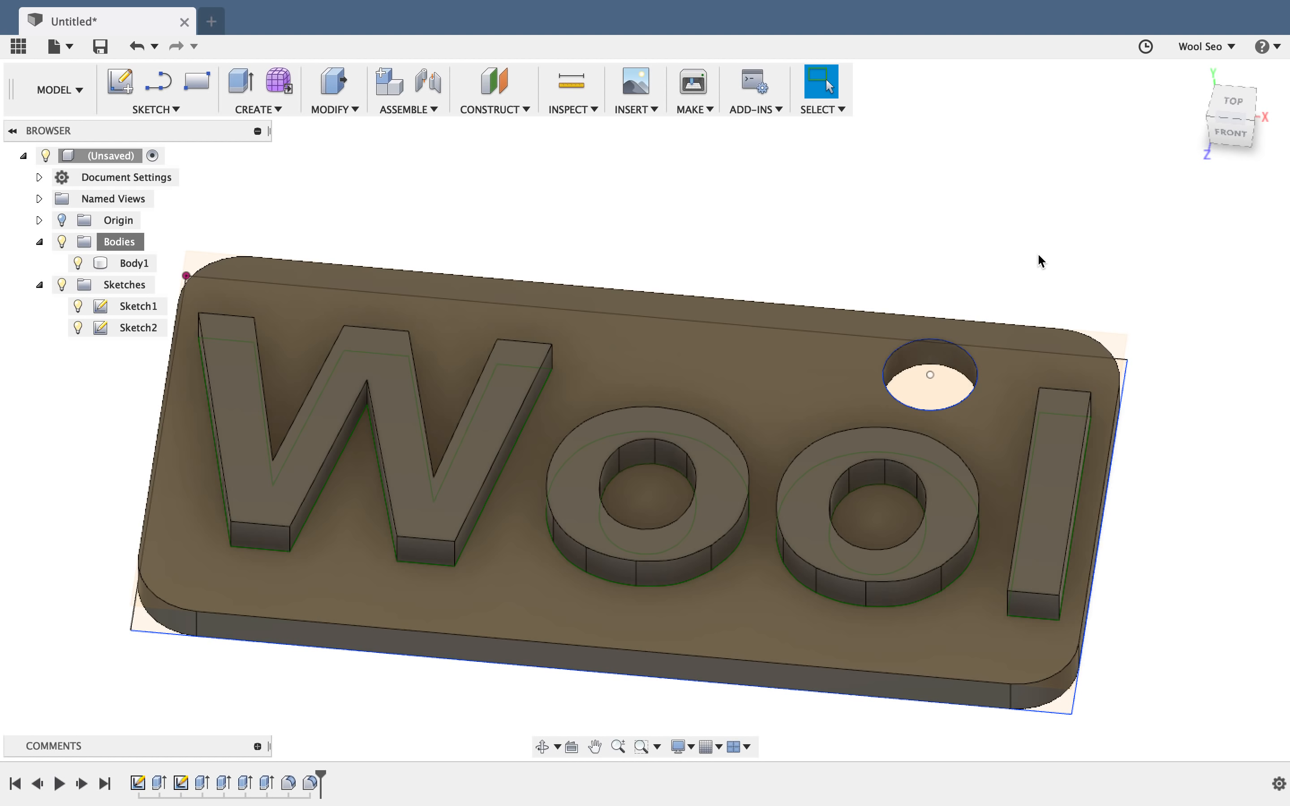
Switch from the modelling workspace to the desktop space to view the exported nametag.stl file.
key(ctrl+Left)
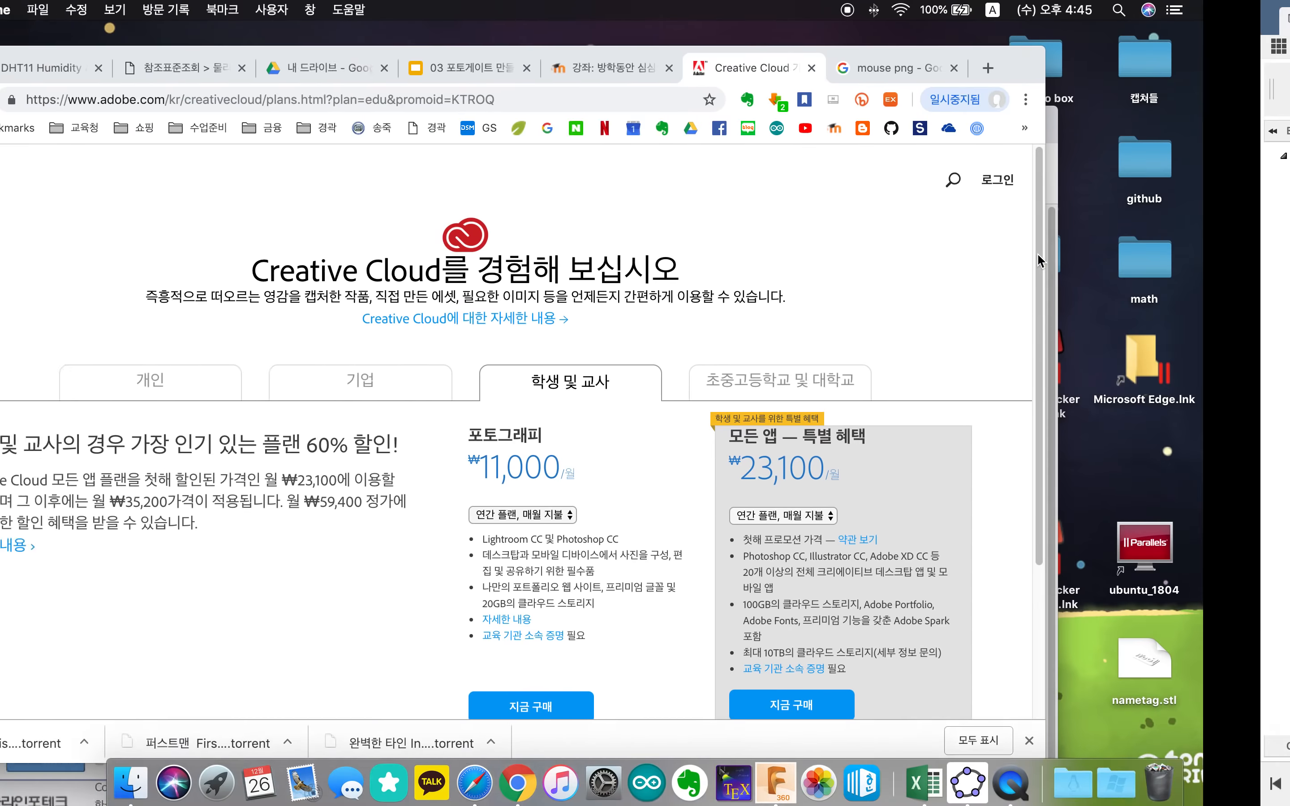